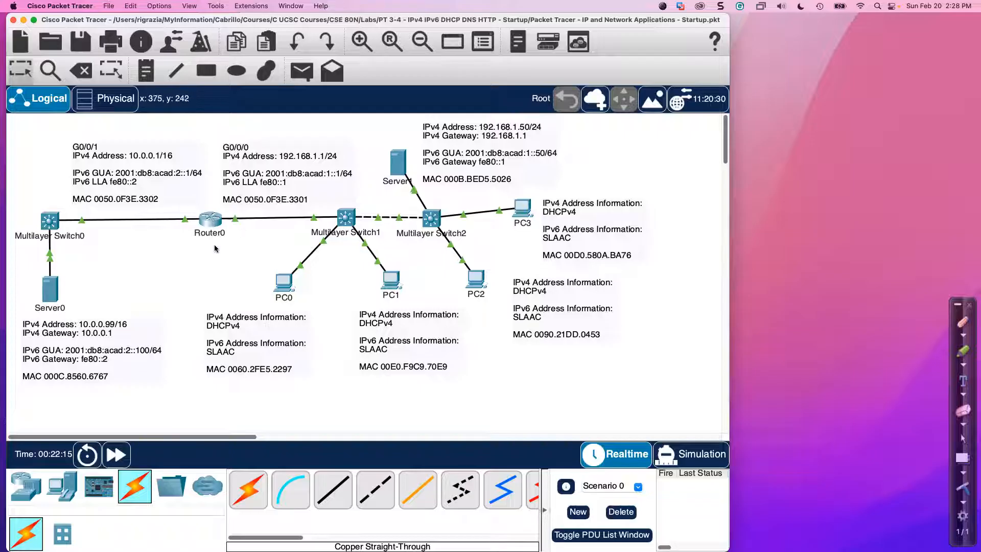
Underline Router0 with the pen and mark its G0/0/0 interface, IPv4, IPv6 and MAC address labels.
click(964, 321)
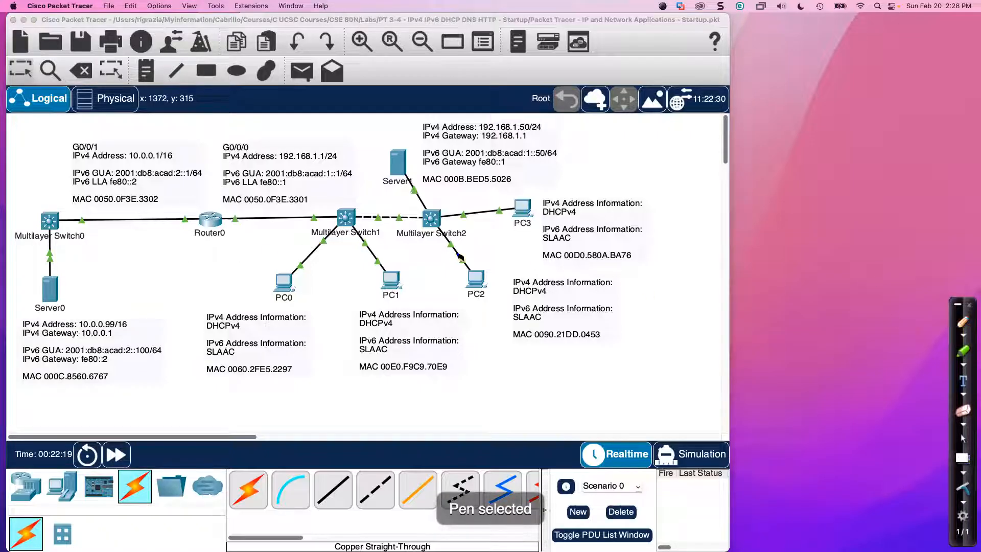
mouse_move(192, 235)
mouse_down()
mouse_move(212, 243)
mouse_move(227, 235)
mouse_up()
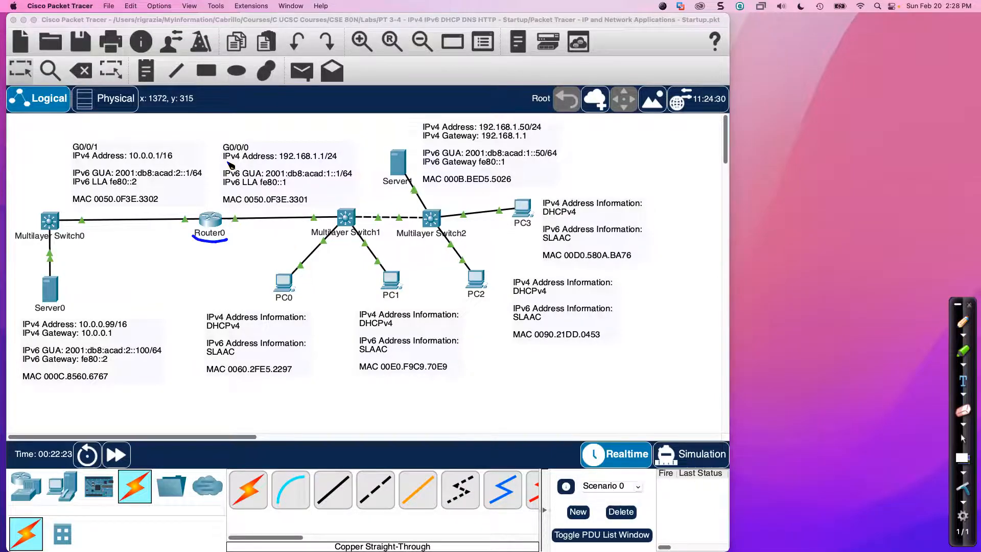
drag(208, 154, 215, 153)
drag(211, 182, 219, 182)
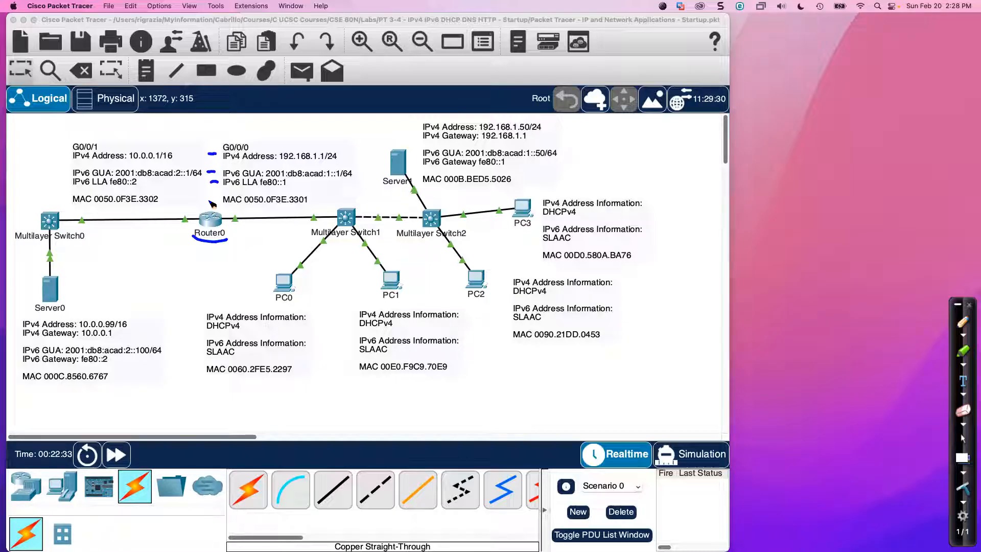
drag(209, 199, 226, 221)
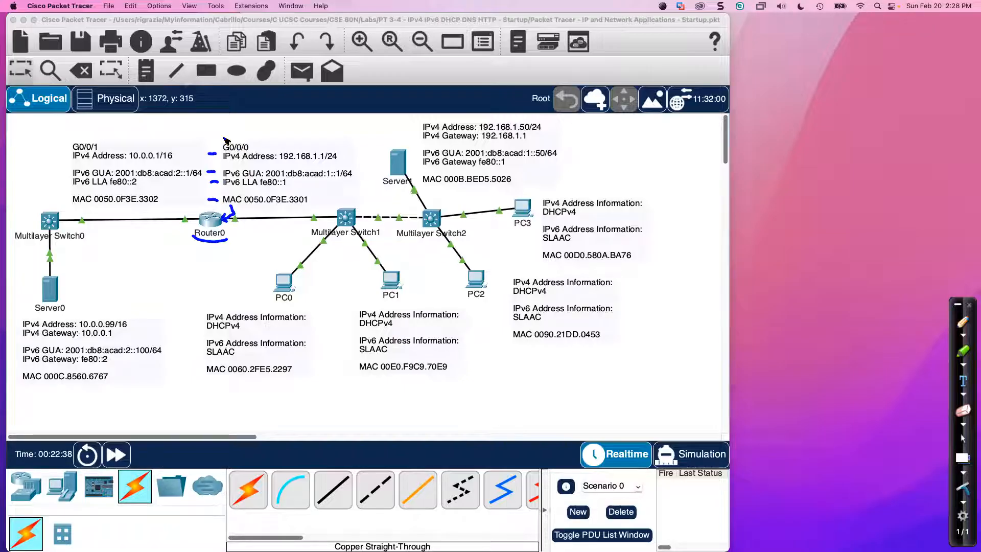
drag(221, 132, 234, 132)
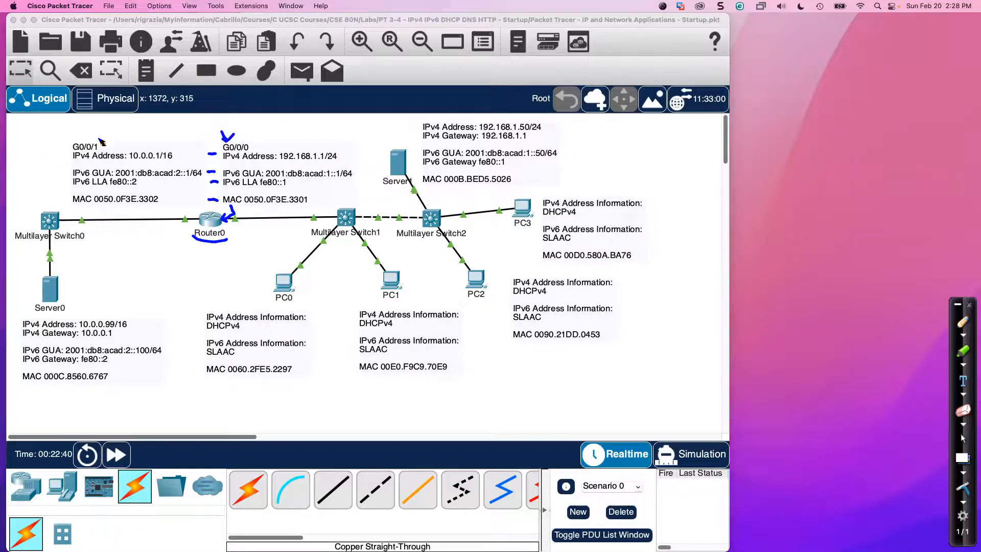
Mark Router0's G0/0/1 link and its IPv4 and IPv6 address labels, and clear all pen annotations.
drag(190, 208, 199, 221)
drag(53, 155, 61, 155)
drag(53, 173, 63, 179)
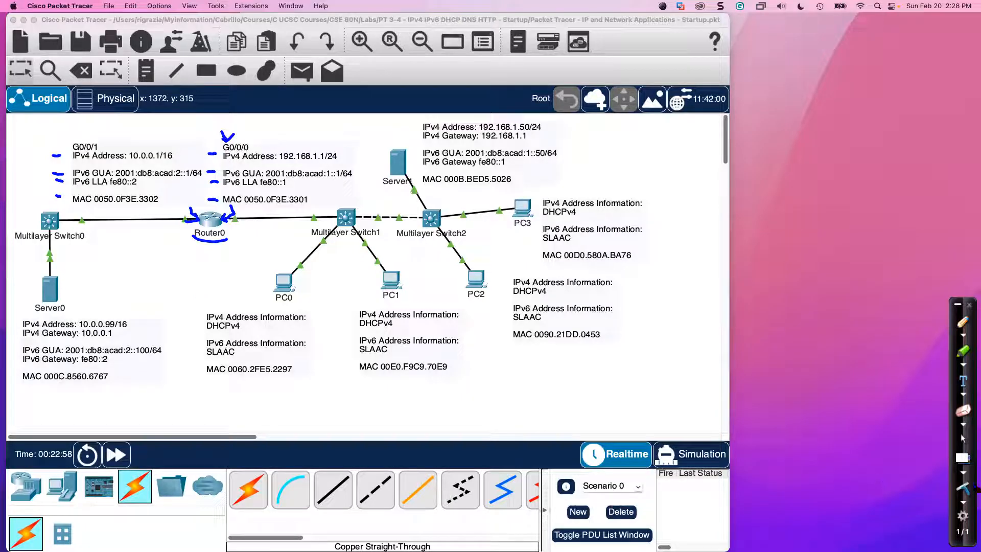
click(963, 488)
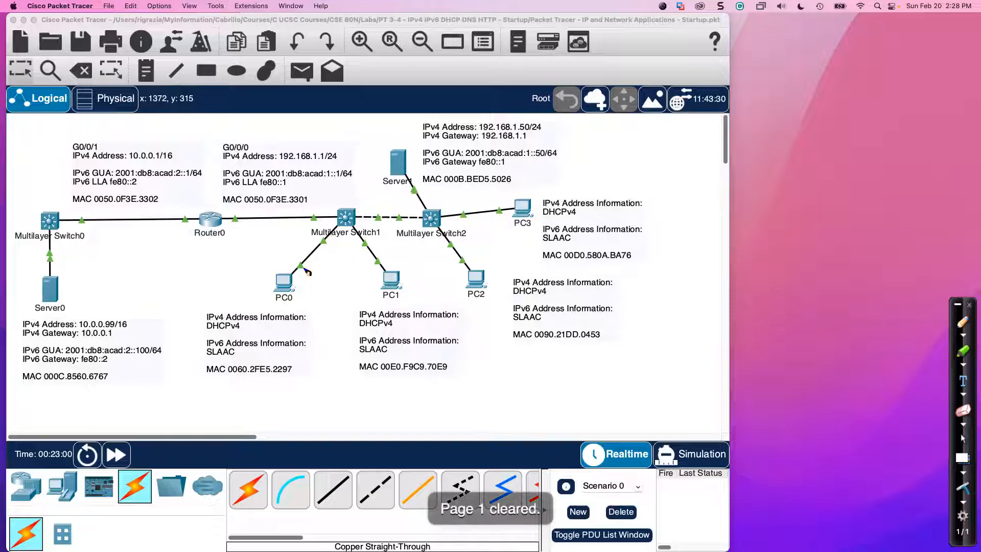
Draw pen marks beside PC0, PC1, PC2 and PC3 and underline DHCPv4 in PC0's address note.
drag(300, 289, 315, 279)
drag(402, 279, 416, 271)
drag(482, 268, 492, 259)
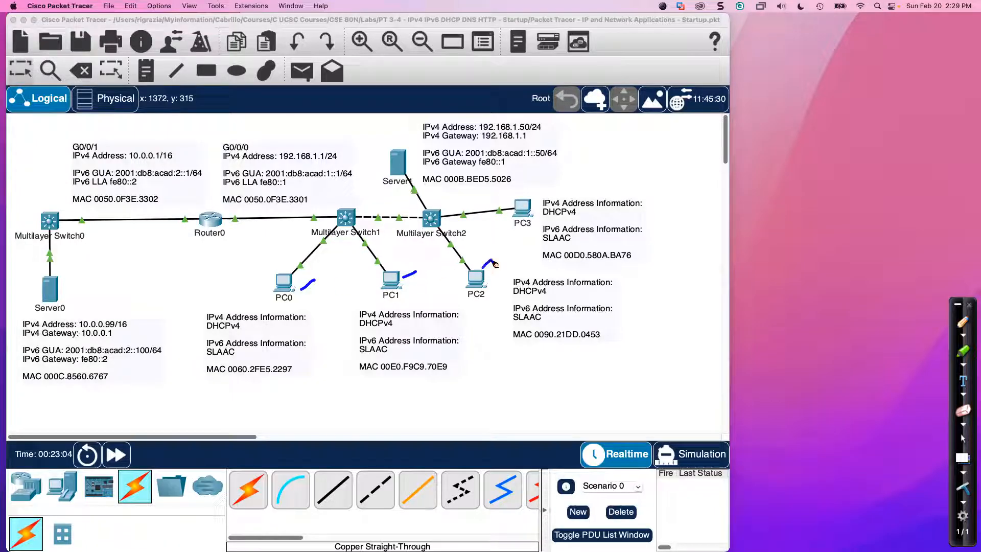
drag(526, 202, 534, 194)
drag(208, 329, 239, 333)
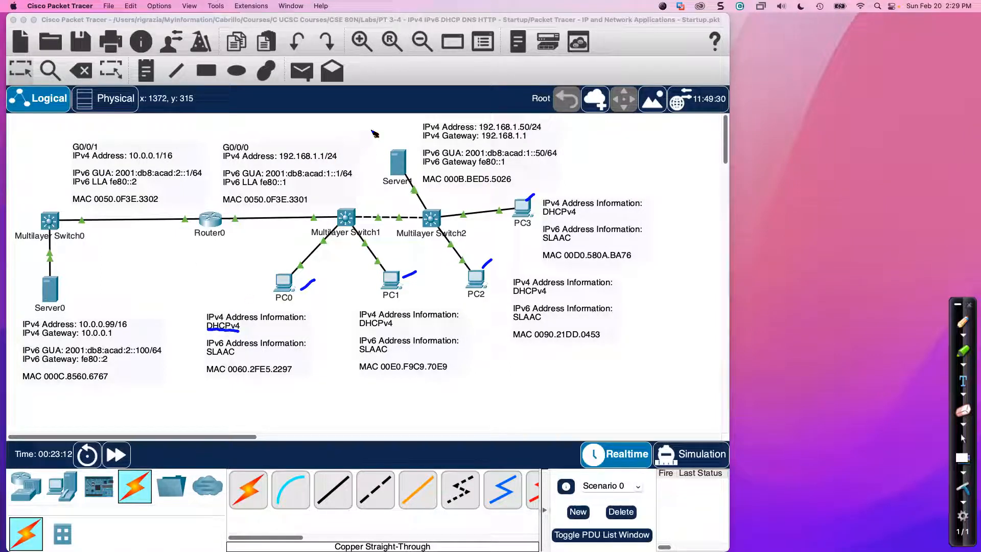
Draw arrows to Server1, including one from PC0, circle Server0, and clear the annotations.
mouse_move(376, 130)
mouse_down()
mouse_move(387, 141)
mouse_move(385, 130)
mouse_up()
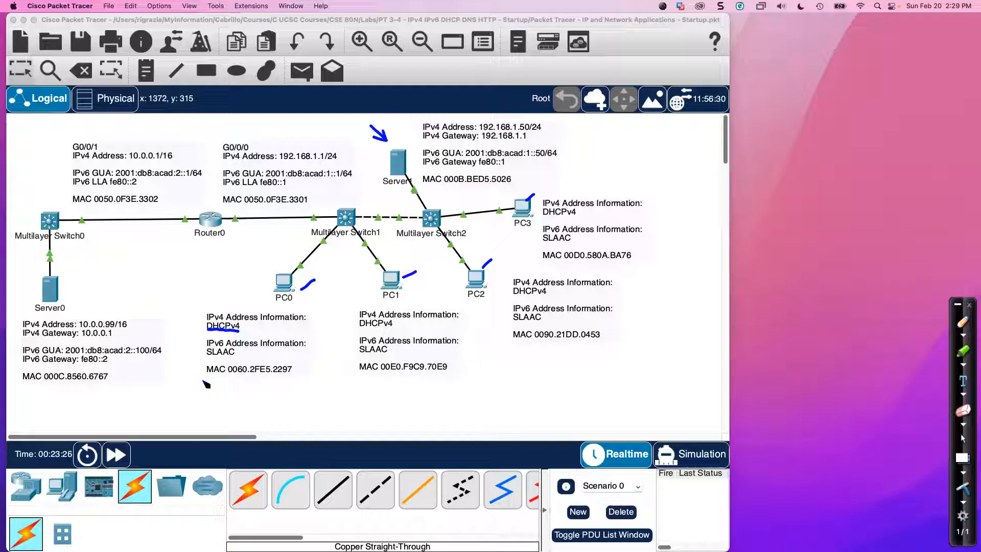
mouse_move(366, 144)
mouse_down()
mouse_move(388, 155)
mouse_move(369, 163)
mouse_up()
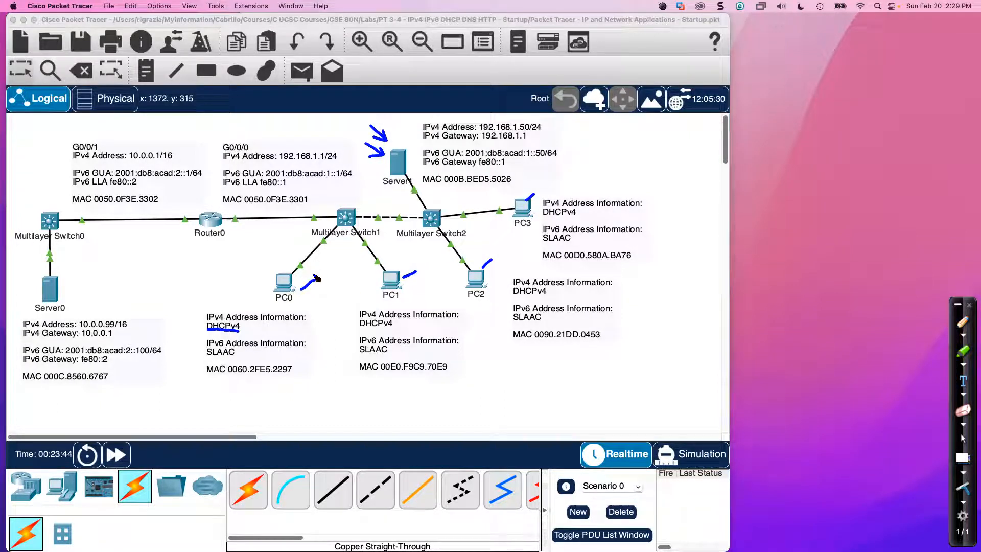
drag(301, 289, 386, 171)
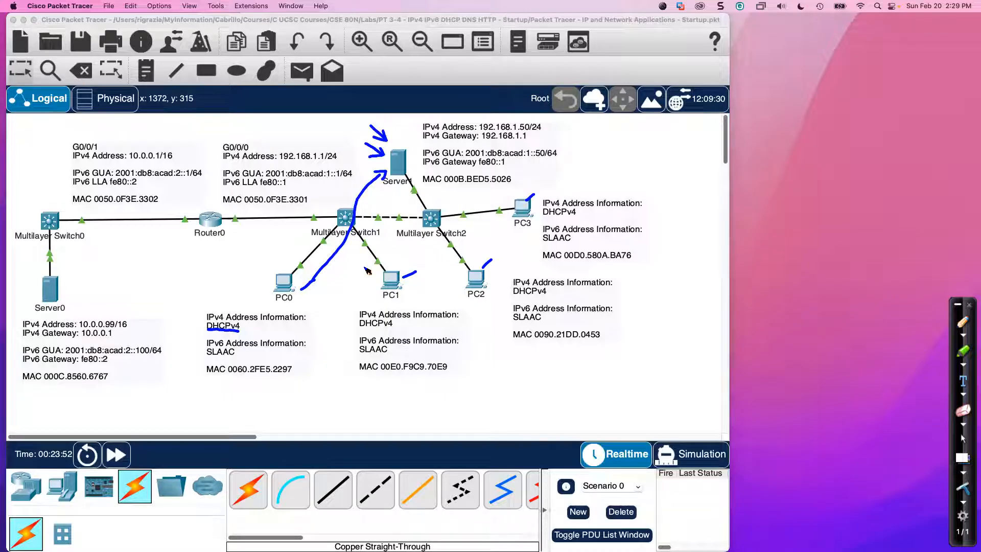
mouse_move(68, 266)
mouse_down()
mouse_move(34, 267)
mouse_move(24, 311)
mouse_move(60, 317)
mouse_move(92, 284)
mouse_move(68, 262)
mouse_up()
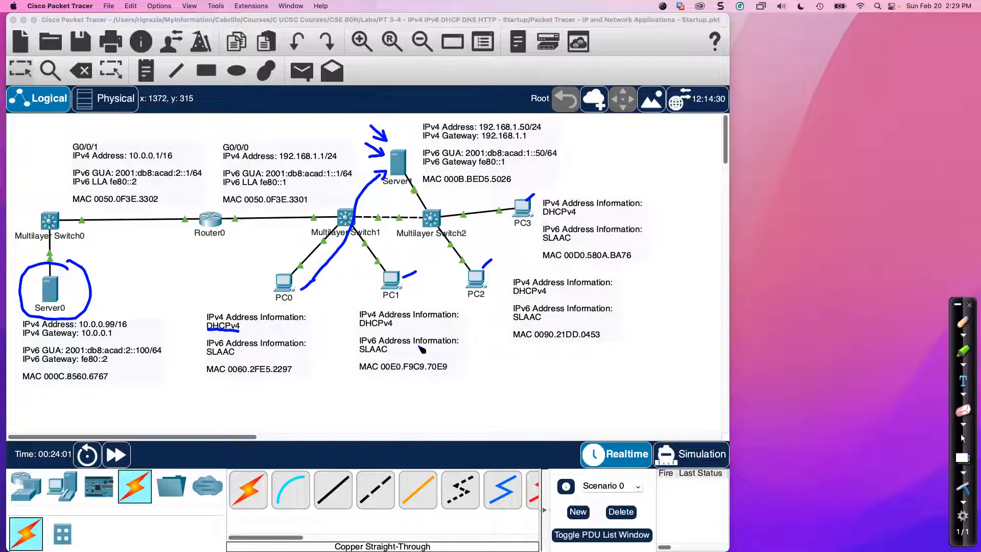
click(962, 488)
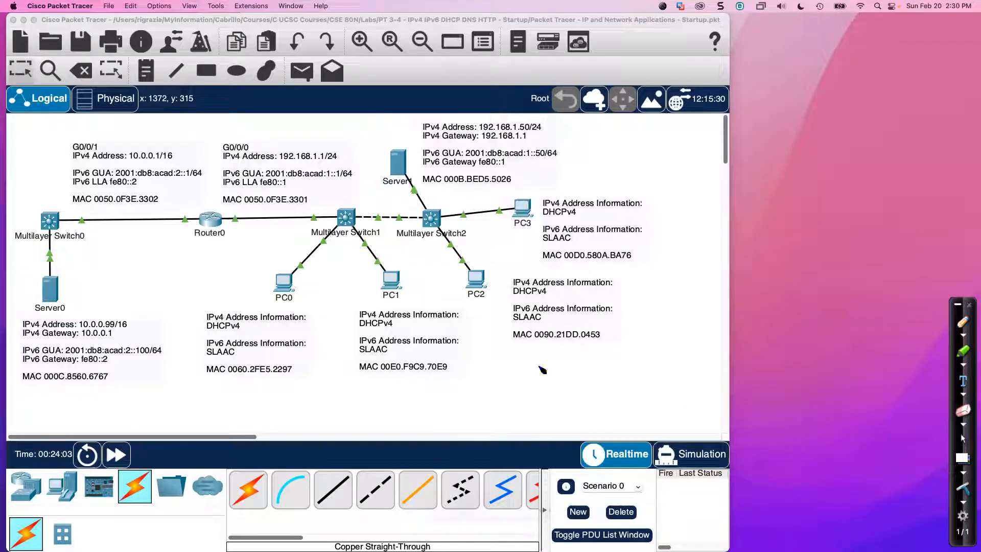
Mark Server1 and Server0 with pen arrows, circle PC0, and underline the Server1 label.
mouse_move(375, 135)
mouse_down()
mouse_move(391, 144)
mouse_move(379, 164)
mouse_up()
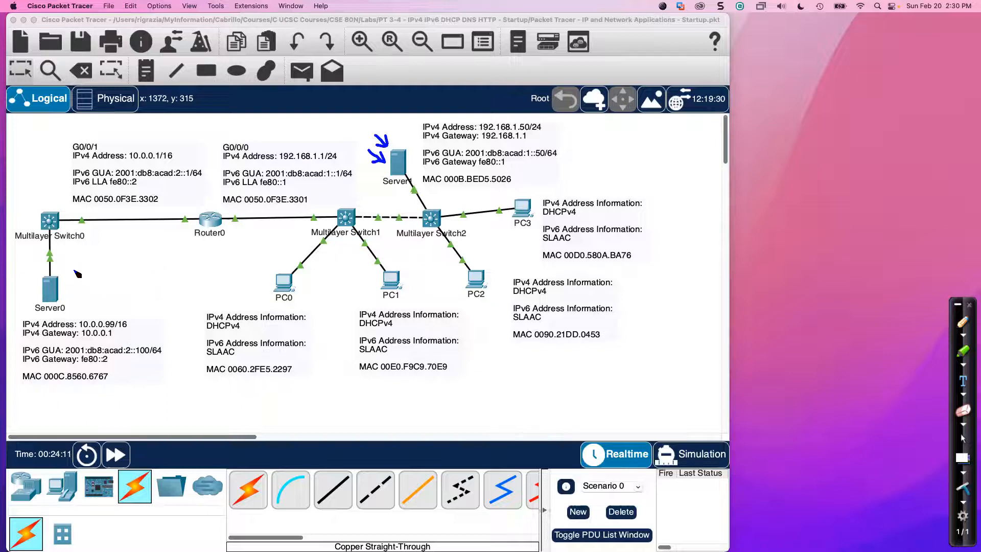
mouse_move(76, 266)
mouse_down()
mouse_move(61, 281)
mouse_move(69, 289)
mouse_up()
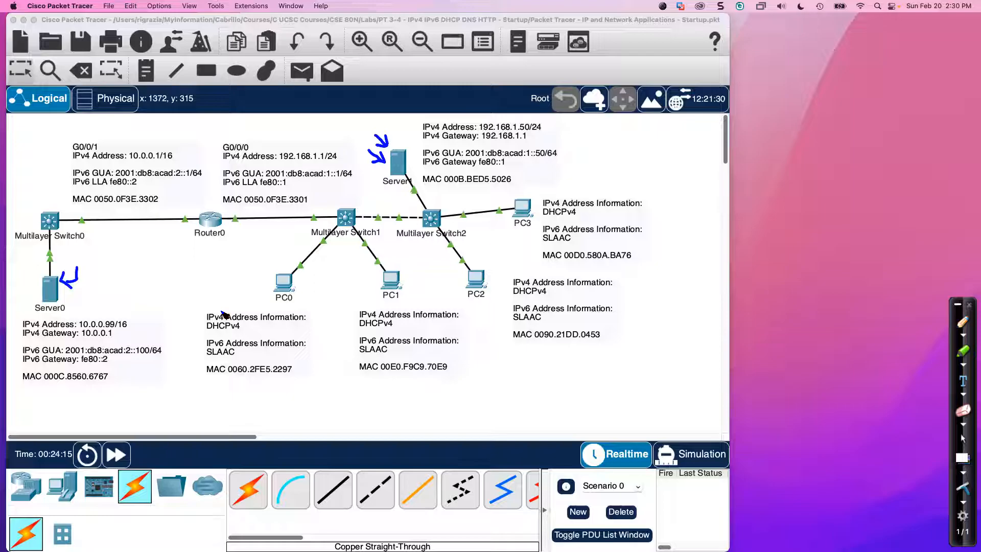
mouse_move(300, 270)
mouse_down()
mouse_move(292, 261)
mouse_move(262, 275)
mouse_move(305, 307)
mouse_move(299, 273)
mouse_up()
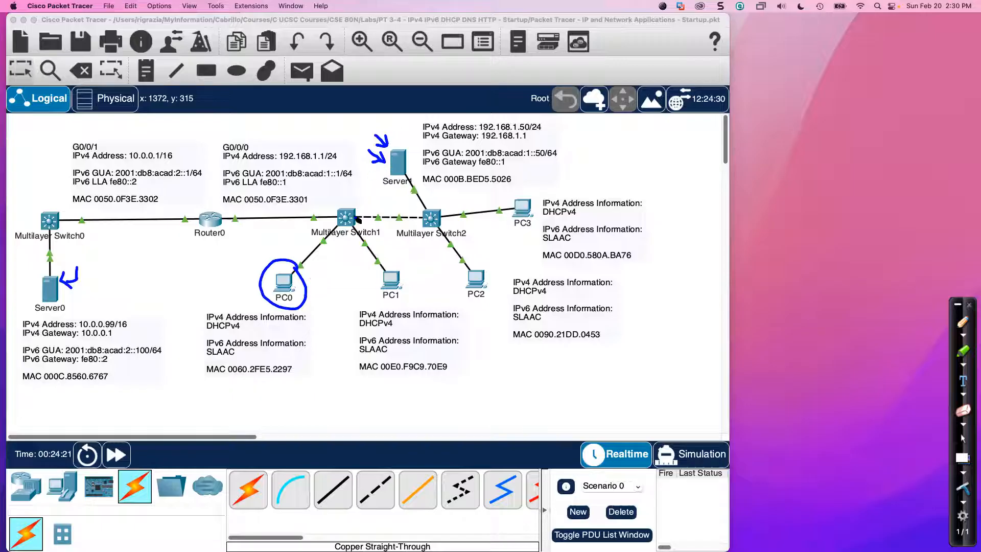
drag(380, 189, 412, 193)
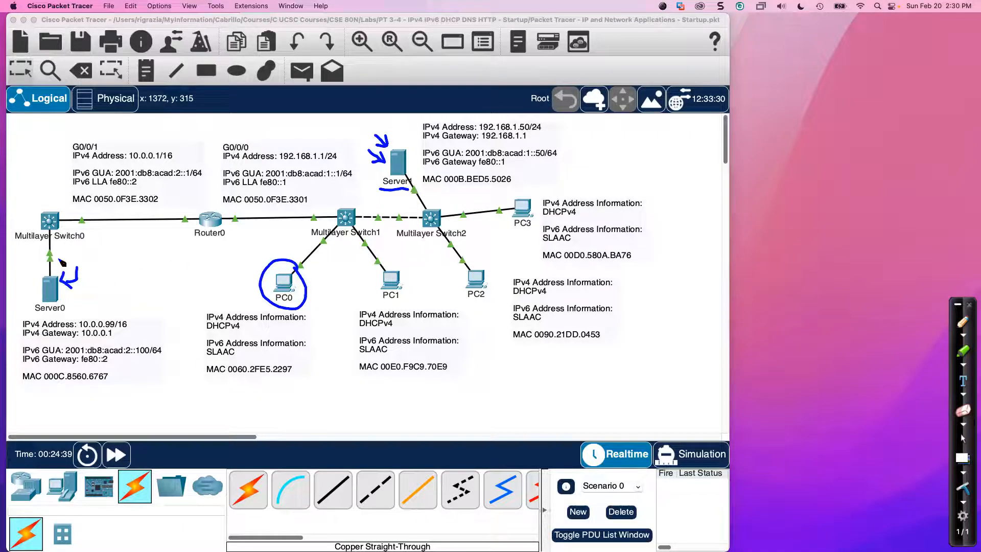
mouse_move(85, 258)
mouse_down()
mouse_move(92, 284)
mouse_move(73, 294)
mouse_up()
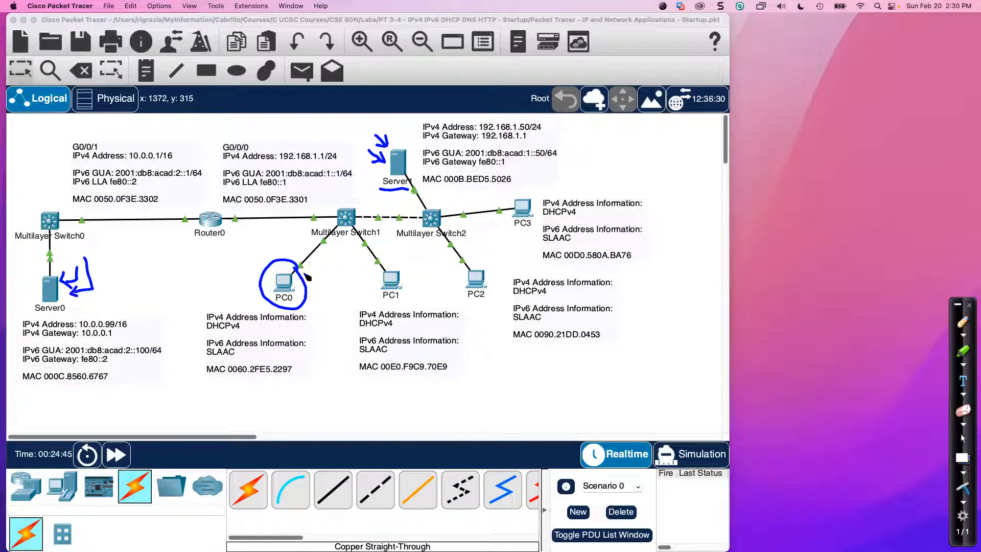
Draw the traffic paths from PC0 to Server1 and back and from PC0 to Server0, and clear the annotations.
mouse_move(297, 267)
mouse_down()
mouse_move(377, 179)
mouse_move(376, 224)
mouse_move(317, 285)
mouse_up()
mouse_move(259, 256)
mouse_down()
mouse_move(279, 239)
mouse_move(121, 215)
mouse_move(78, 247)
mouse_up()
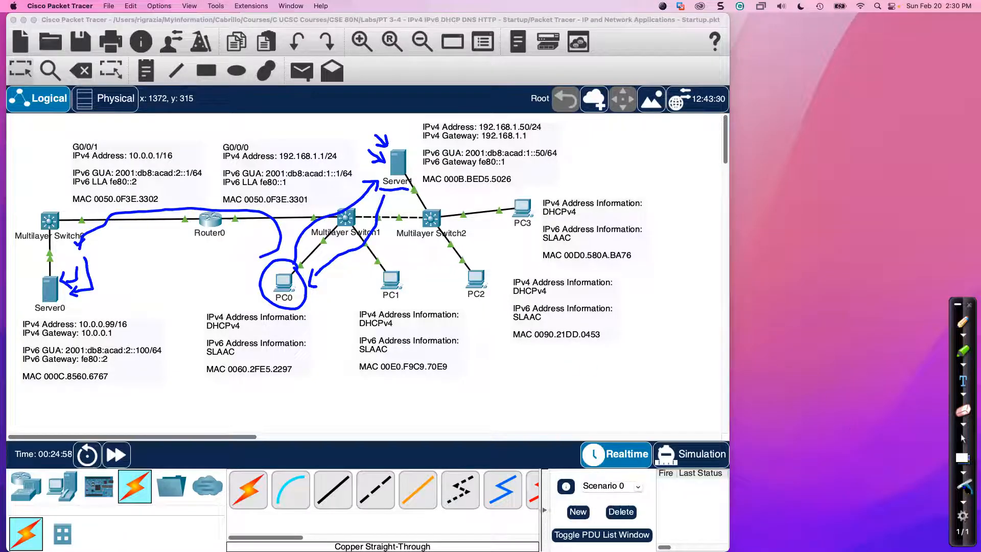
key(super+BackSpace)
key(Escape)
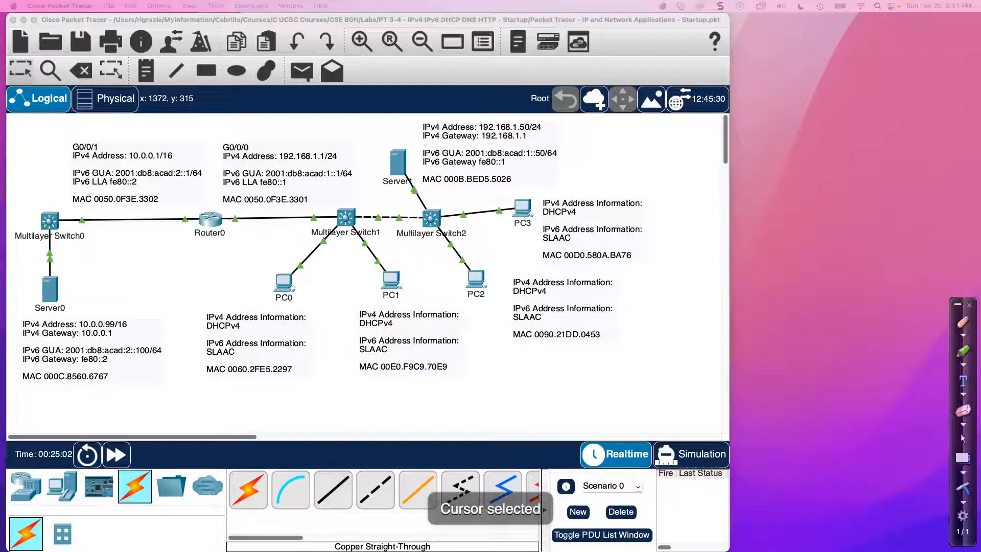
click(670, 356)
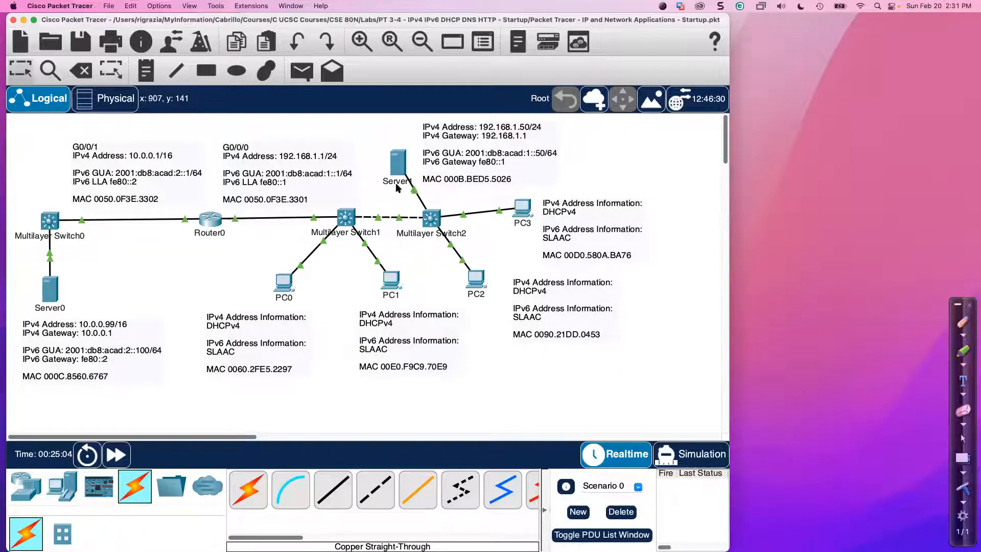
Open PC0's device window and arrange it so that PC0 stays visible in the topology.
click(283, 284)
drag(527, 113, 639, 24)
drag(792, 99, 971, 100)
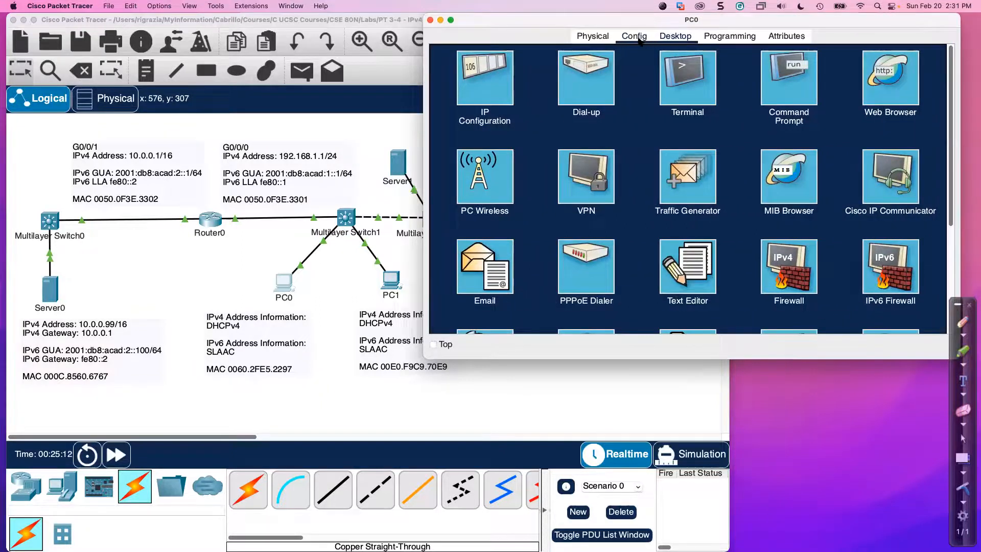
Open PC0's Command Prompt and fill the terminal with empty prompt lines.
click(796, 74)
key(Return)
key(Return)
key(Return)
key(Return)
key(Return)
key(Return)
key(Return)
key(Return)
key(Return)
key(Return)
key(Return)
key(Return)
key(Return)
key(Return)
key(Return)
key(Return)
key(Return)
key(Return)
key(Return)
key(Return)
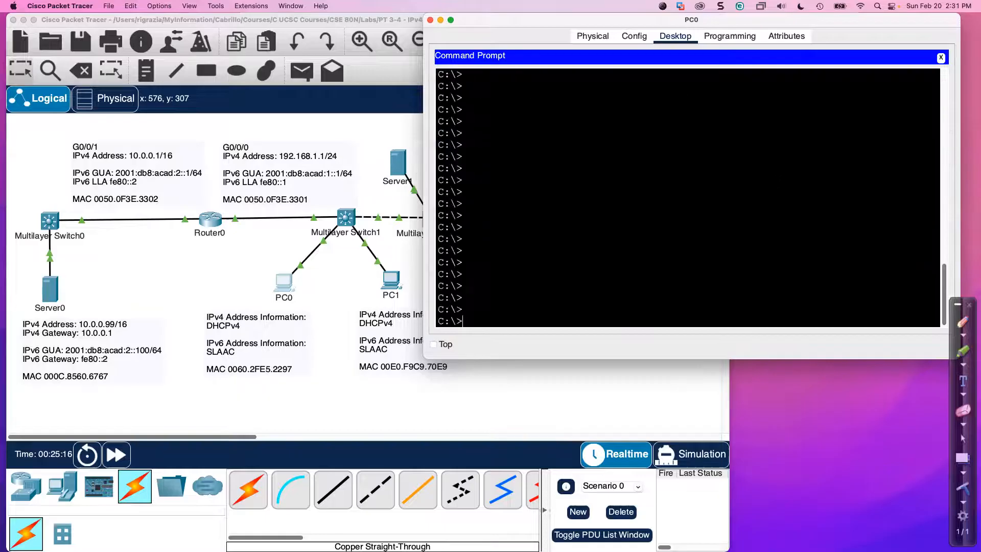
Run ipconfig /all on PC0 and advance through to the end of its output.
text(ipconfig /all)
key(Return)
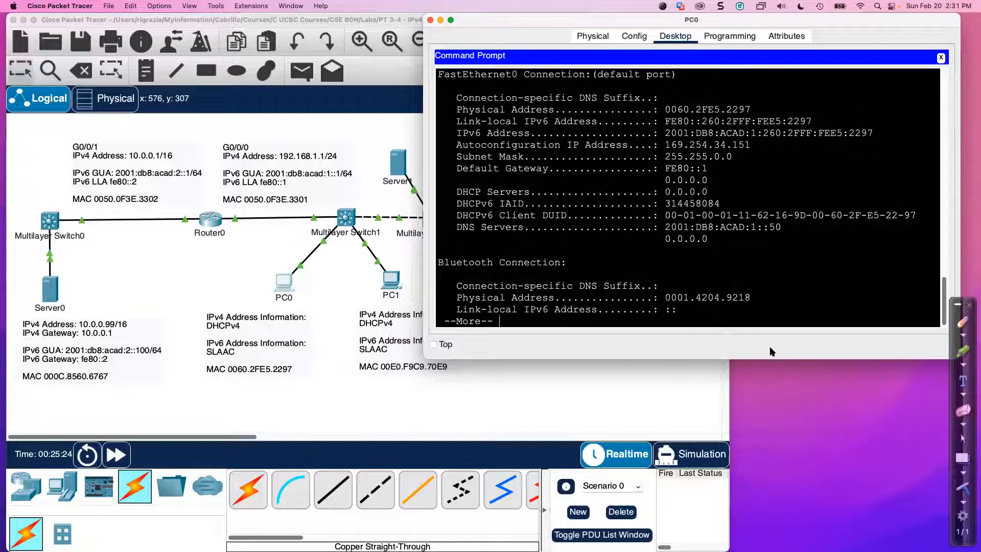
scroll(676, 199, down, 1)
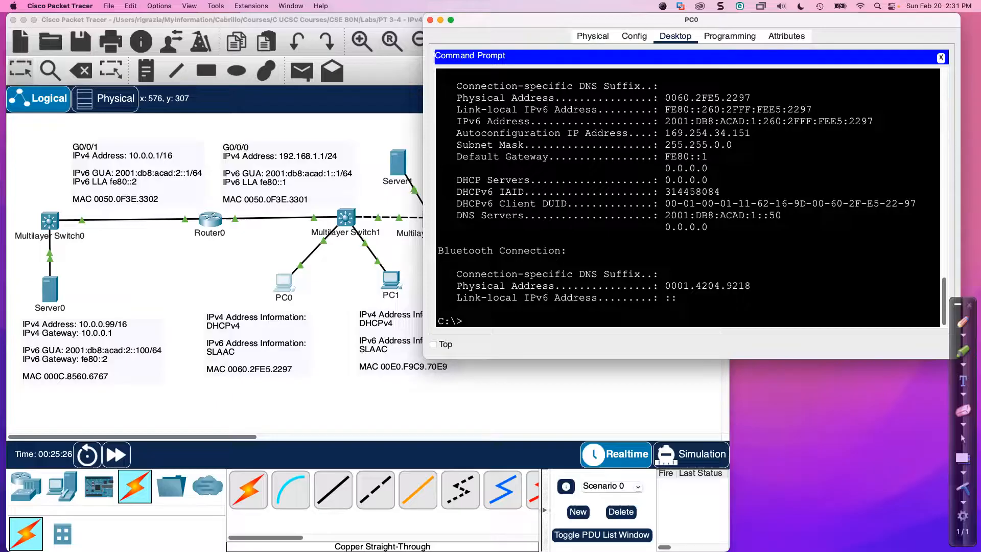
Highlight the Autoconfiguration IP Address line in PC0's ipconfig output, and highlight just its first octet.
scroll(675, 199, up, 3)
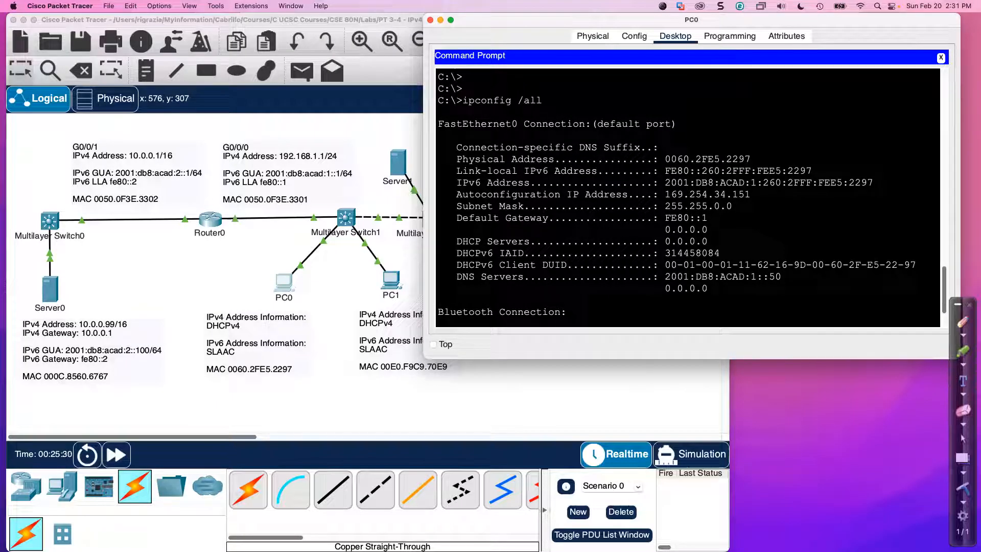
drag(456, 194, 750, 195)
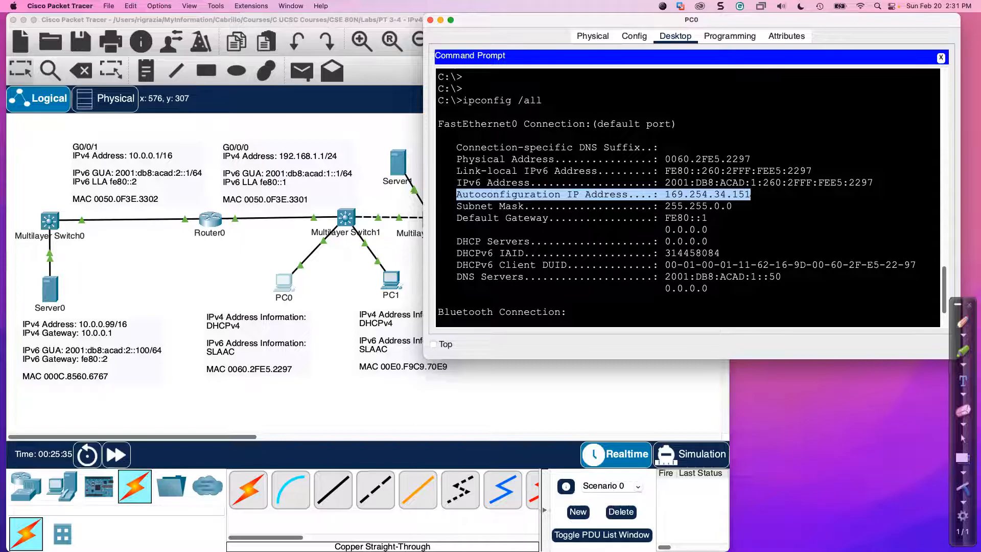
click(689, 206)
drag(666, 194, 681, 194)
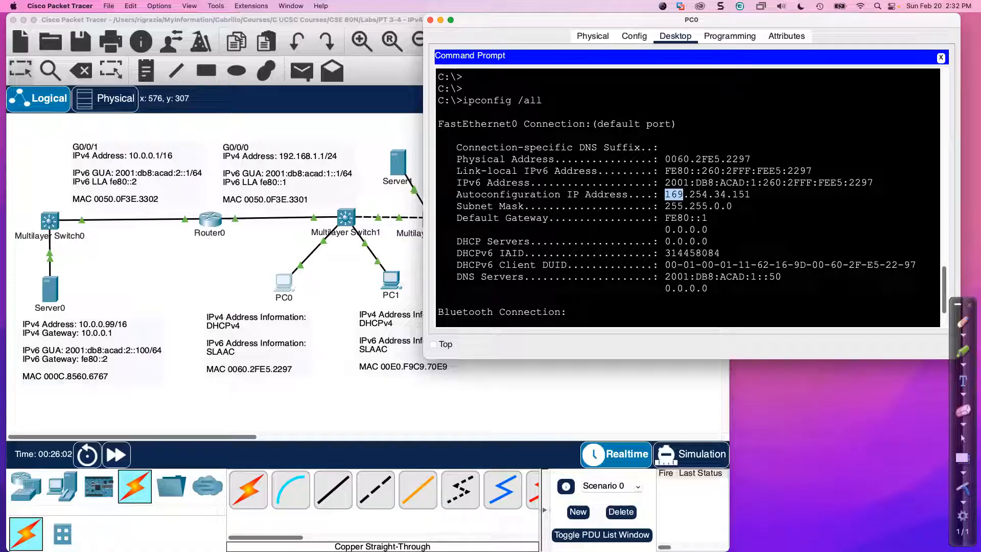
Draw a pen arrow going out from PC0 and a question mark beside its link.
click(962, 322)
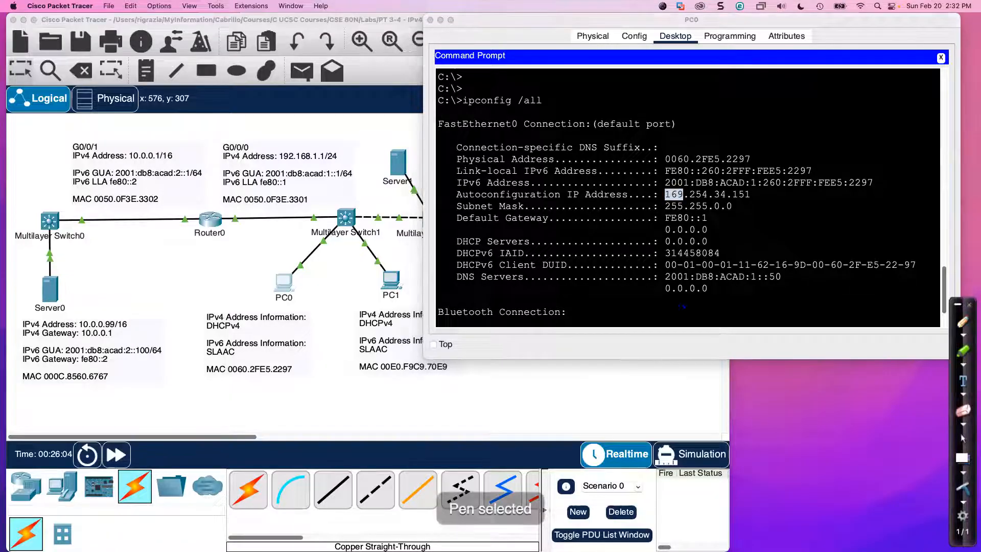
mouse_move(274, 271)
mouse_down()
mouse_move(284, 242)
mouse_move(292, 257)
mouse_move(333, 264)
mouse_move(327, 274)
mouse_up()
click(328, 285)
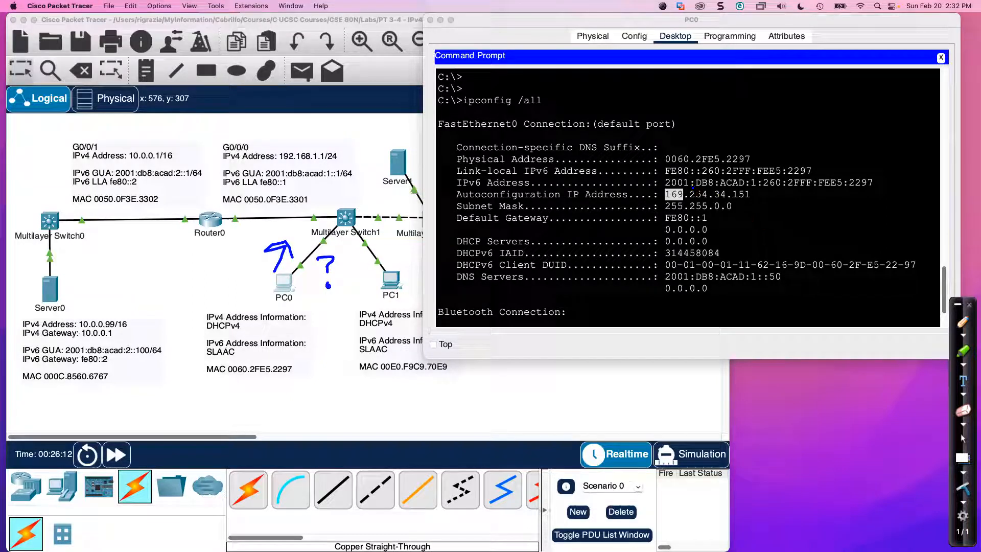
Circle PC0's autoconfiguration IP, IPv4 default gateway and IPv4 DNS entries, and clear the annotations to return to the topology.
mouse_move(662, 204)
mouse_down()
mouse_move(732, 204)
mouse_move(738, 183)
mouse_move(668, 184)
mouse_move(650, 197)
mouse_up()
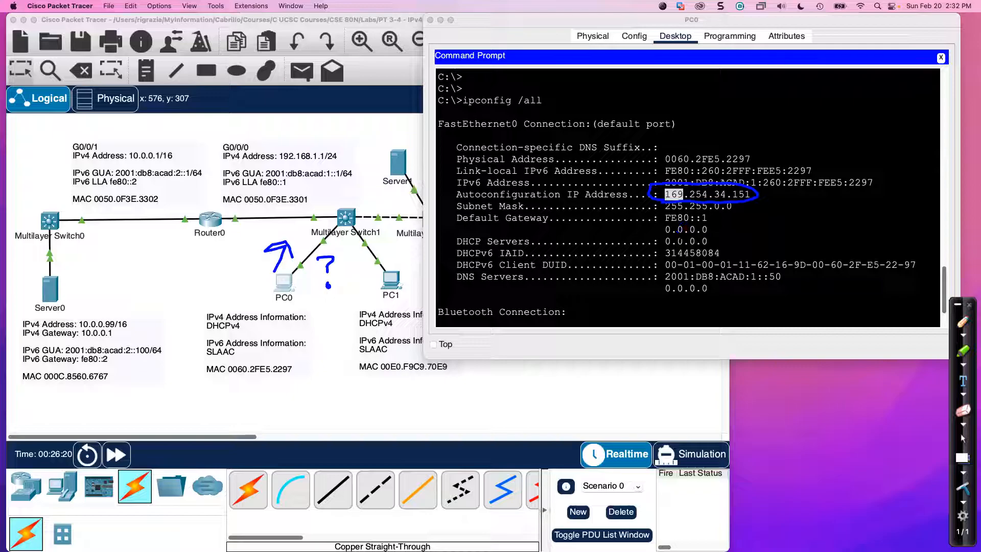
mouse_move(659, 234)
mouse_down()
mouse_move(712, 236)
mouse_move(659, 225)
mouse_up()
mouse_move(720, 282)
mouse_down()
mouse_move(660, 275)
mouse_move(675, 300)
mouse_move(720, 283)
mouse_up()
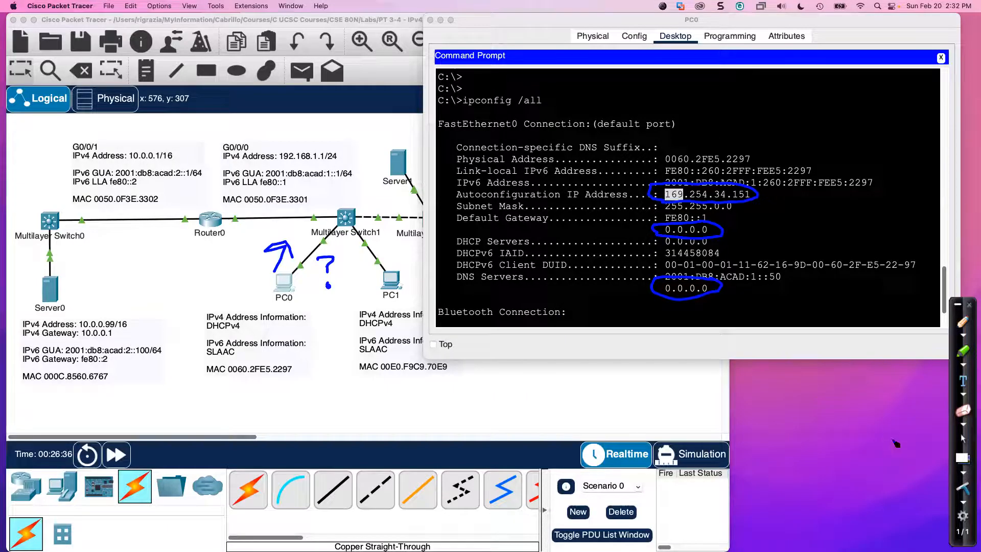
click(965, 488)
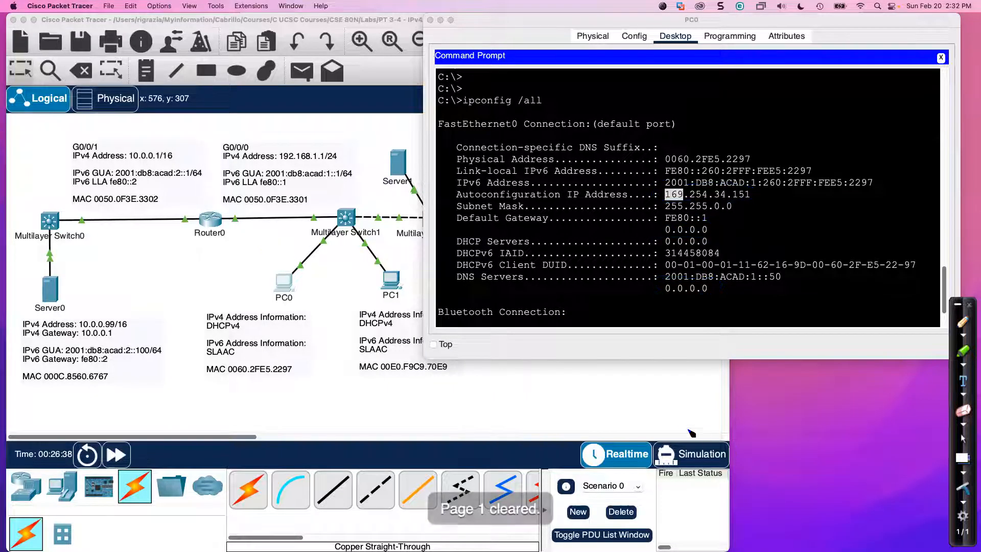
click(613, 387)
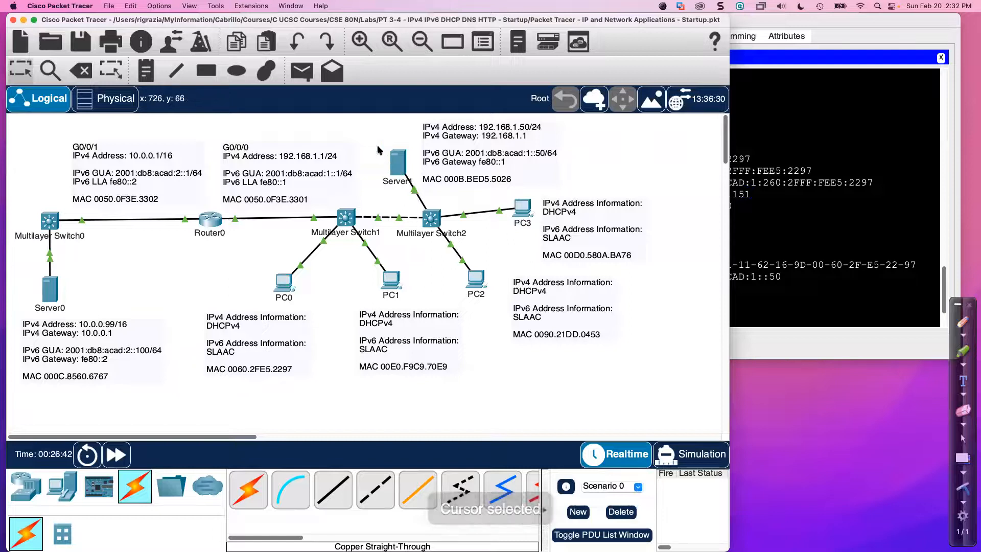
Open Server1's configuration in a widened window and review its FastEthernet0 addressing and global gateway and DNS settings.
click(398, 162)
drag(446, 107, 557, 17)
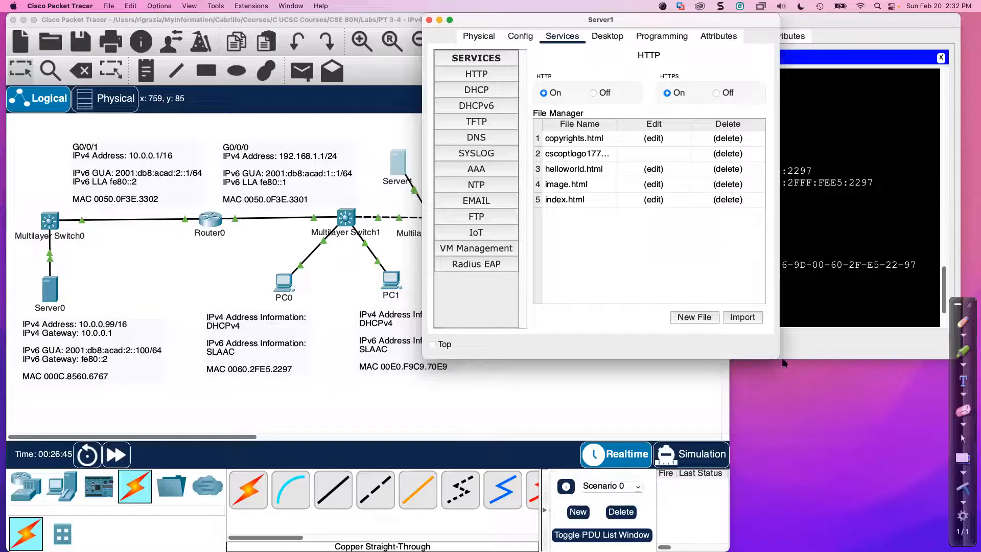
drag(779, 358, 932, 364)
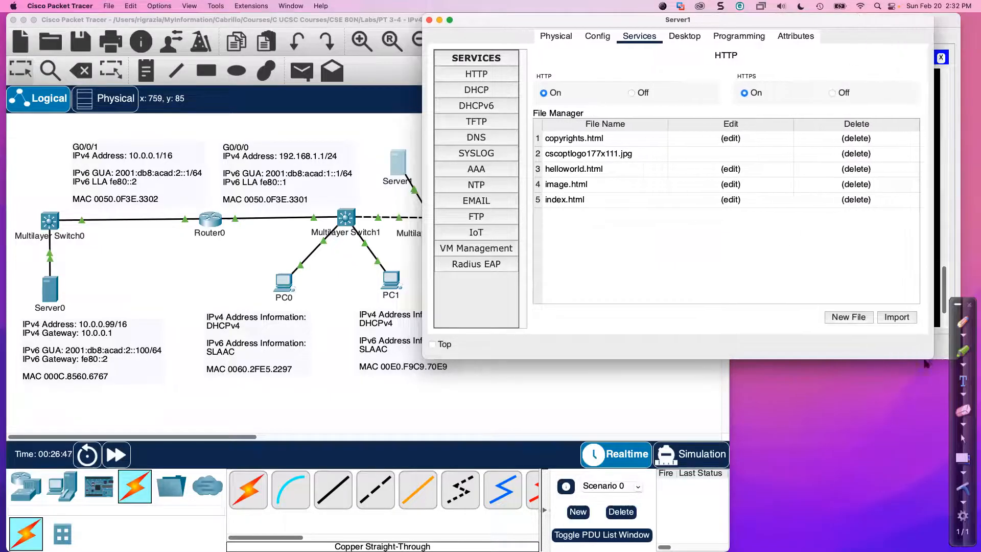
click(604, 38)
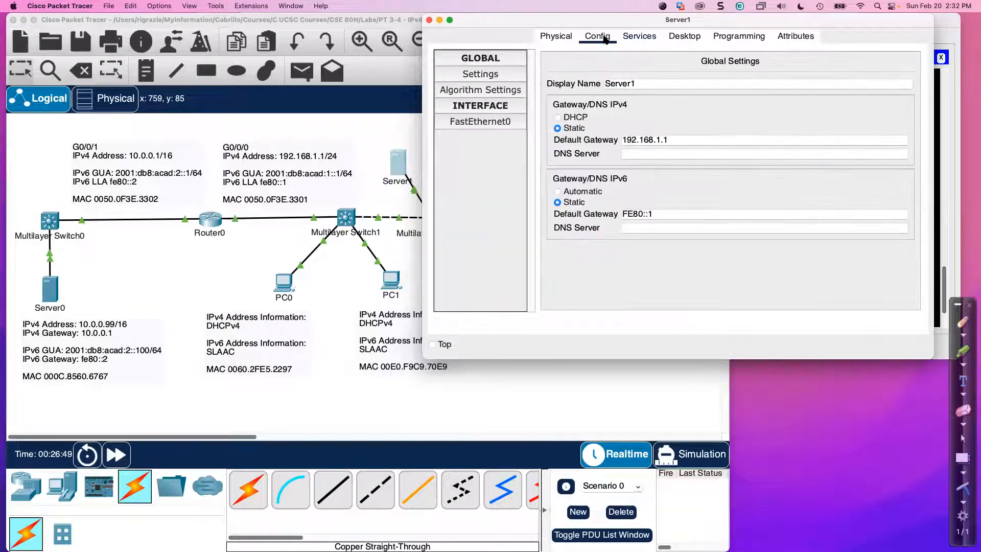
click(470, 122)
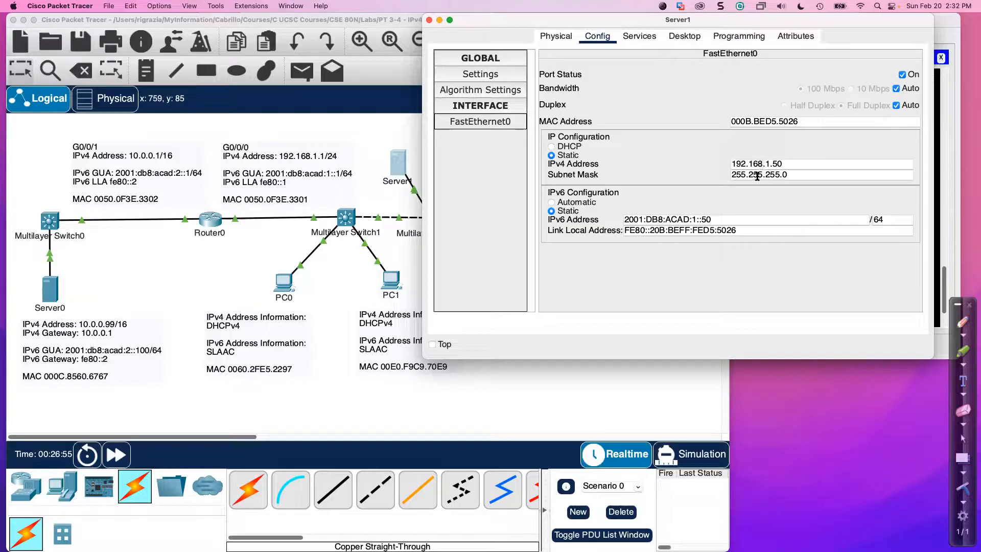
click(480, 74)
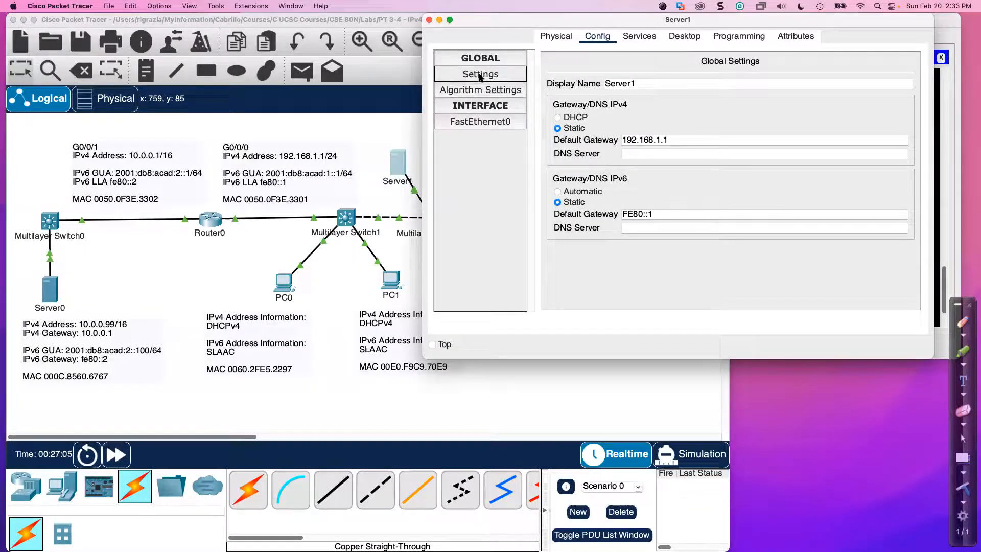
Open Server1's DHCP service, circle its On and Off options, underline Start IP Address, and clear the annotations.
click(634, 38)
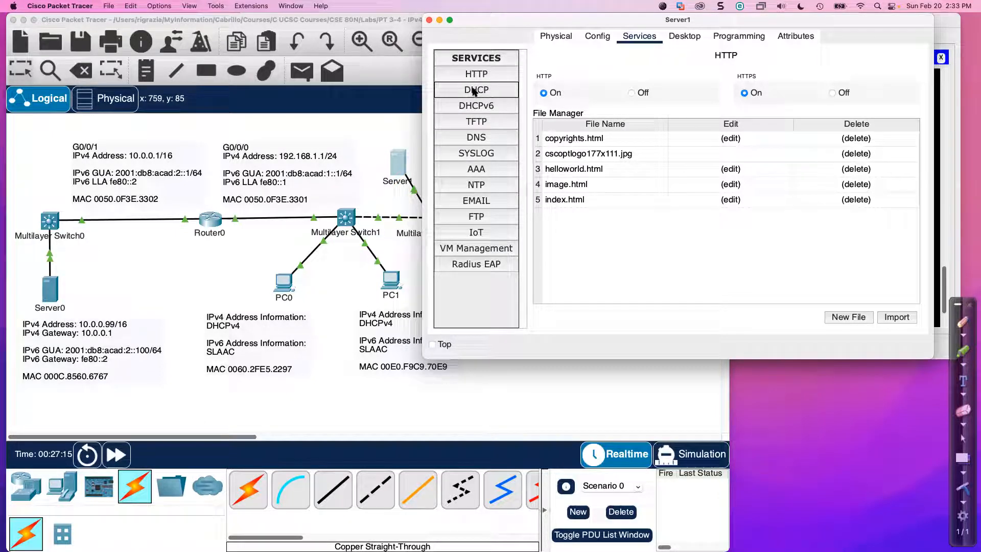
click(507, 92)
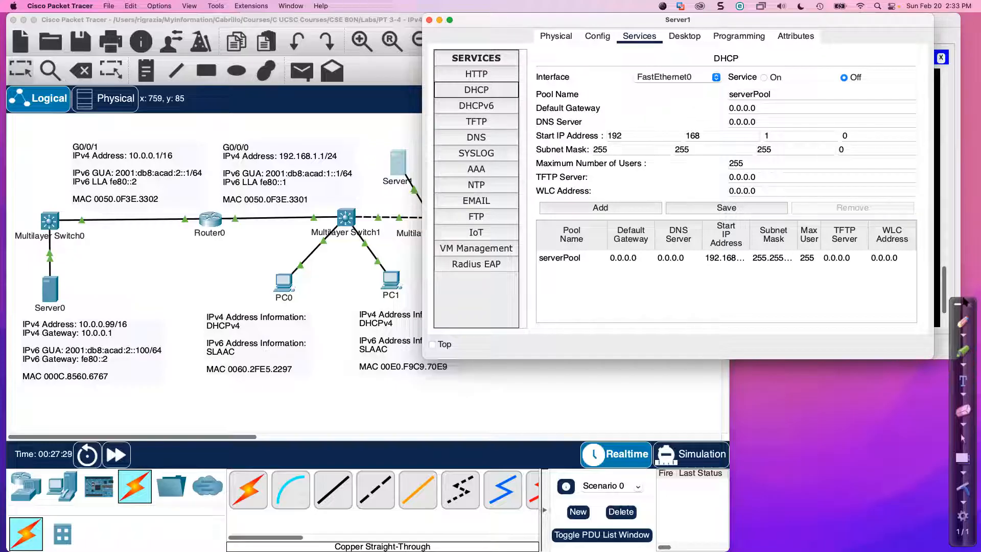
click(963, 321)
mouse_move(858, 65)
mouse_down()
mouse_move(835, 80)
mouse_move(862, 76)
mouse_up()
mouse_move(791, 70)
mouse_down()
mouse_move(766, 65)
mouse_move(756, 86)
mouse_move(777, 88)
mouse_move(798, 72)
mouse_up()
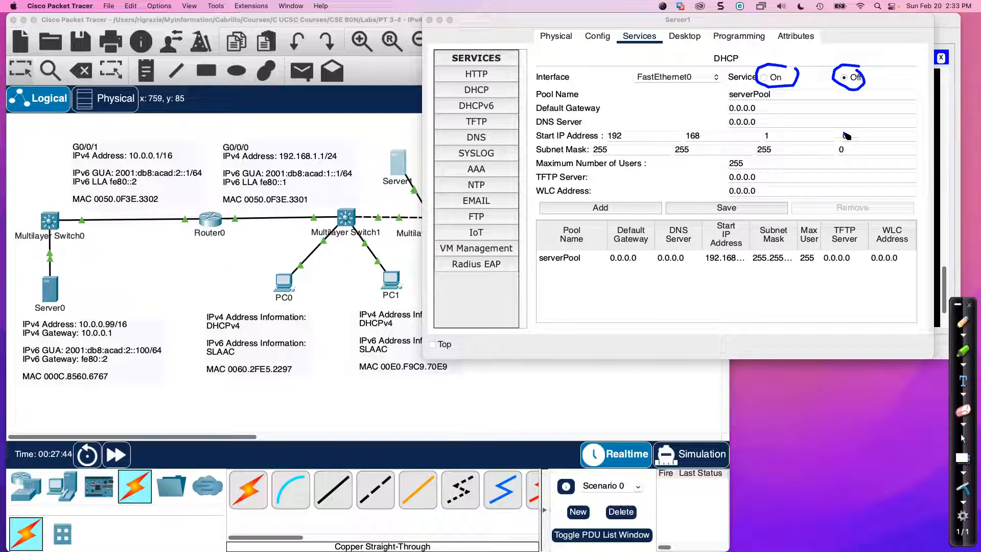
drag(534, 145, 594, 145)
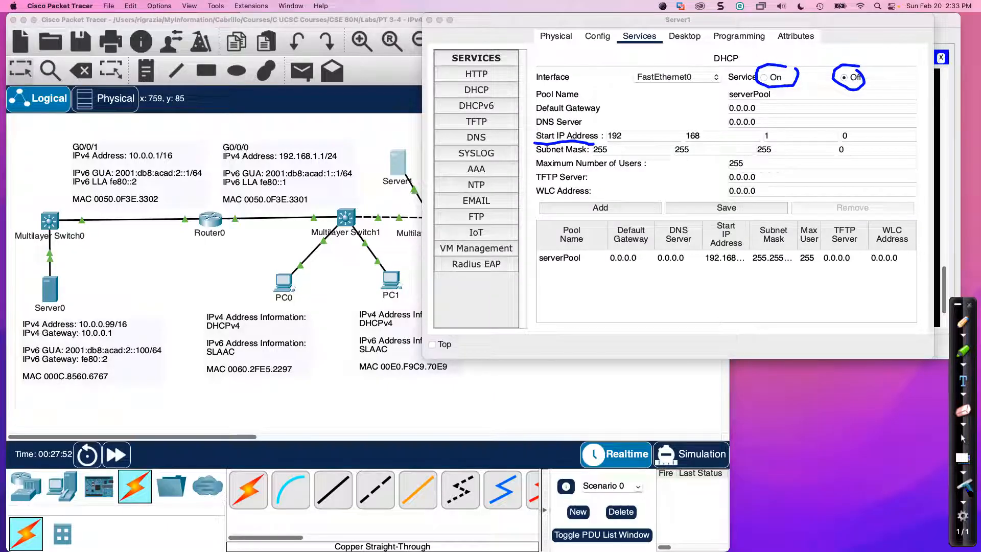
key(Delete)
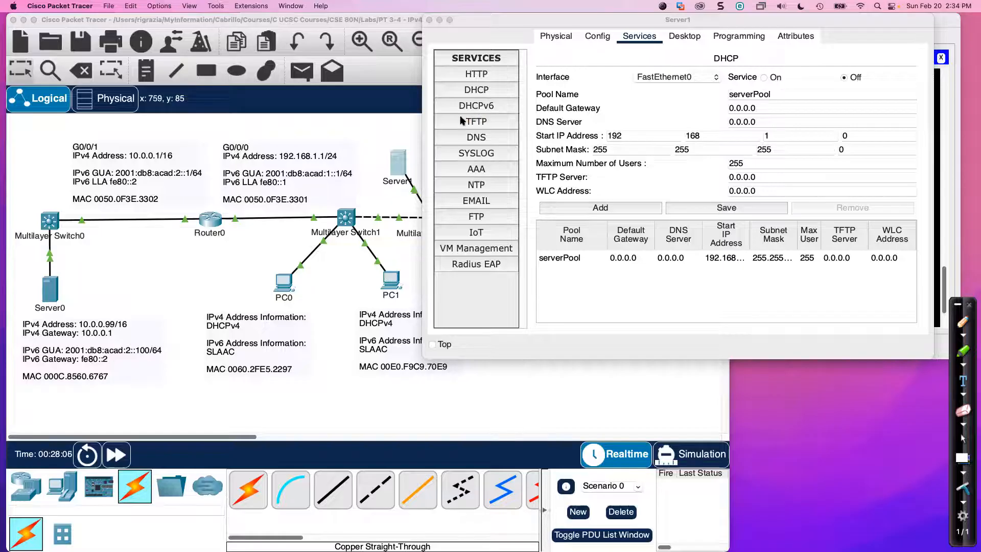
key(Escape)
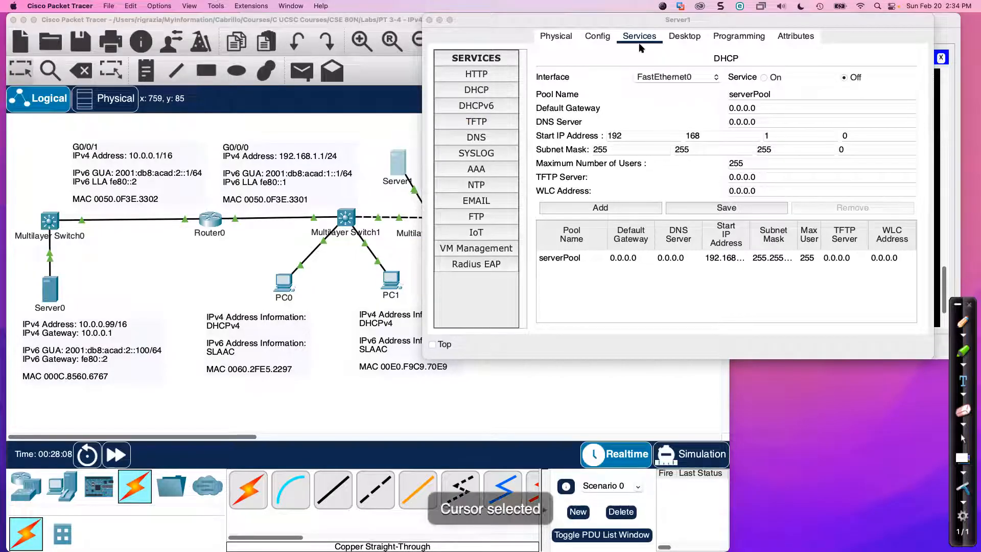
Check Server1's FastEthernet0 configuration and highlight its static IPv4 address.
click(597, 37)
click(479, 121)
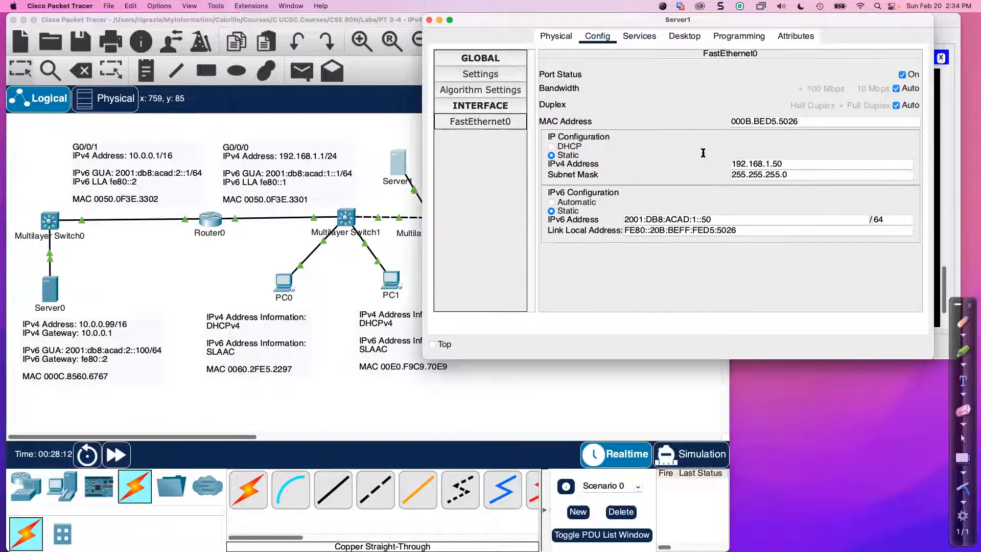
drag(790, 168, 727, 167)
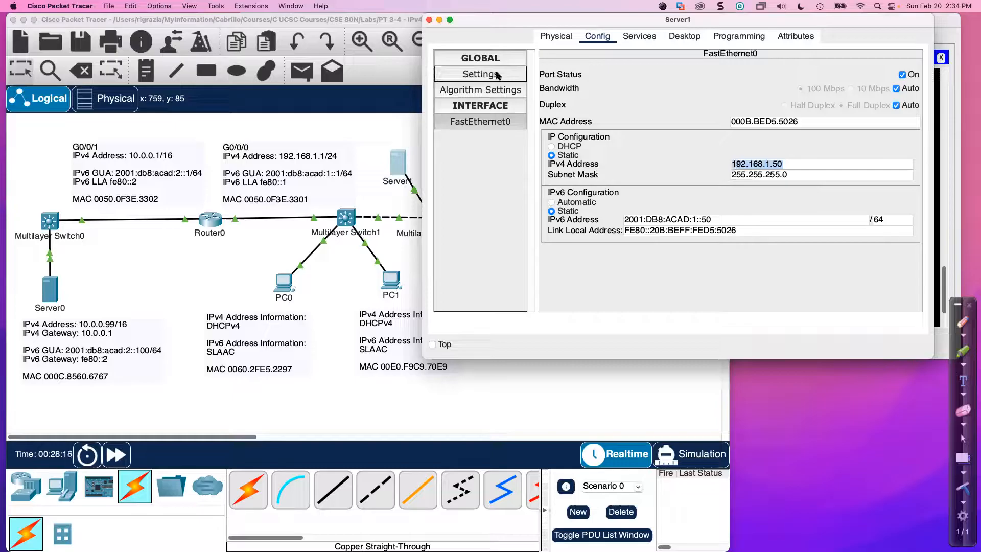
In Server1's DHCP pool serverPool, set the start IP address to 192.168.1.100 and the default gateway to 192.168.1.1.
click(638, 37)
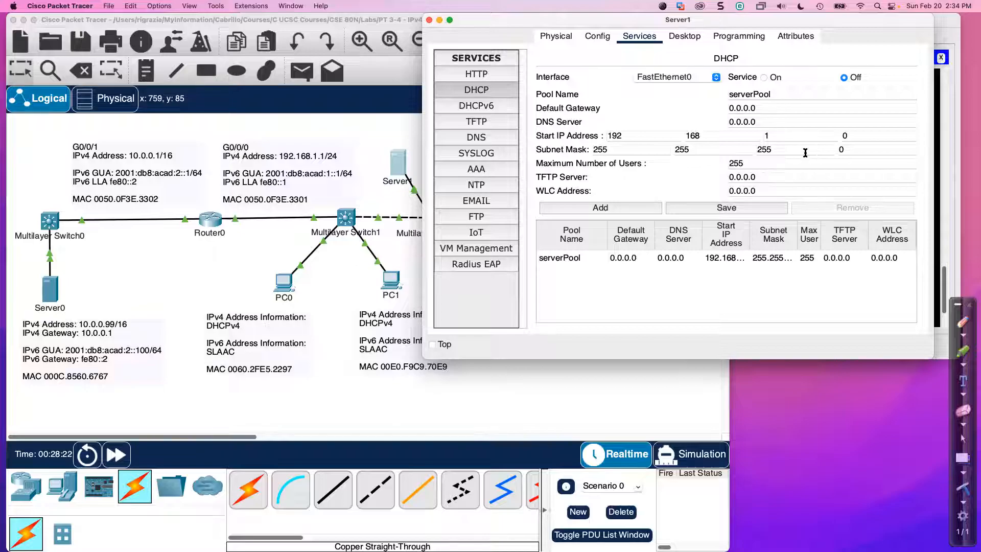
key(BackSpace)
text(100)
click(761, 108)
drag(761, 108, 724, 108)
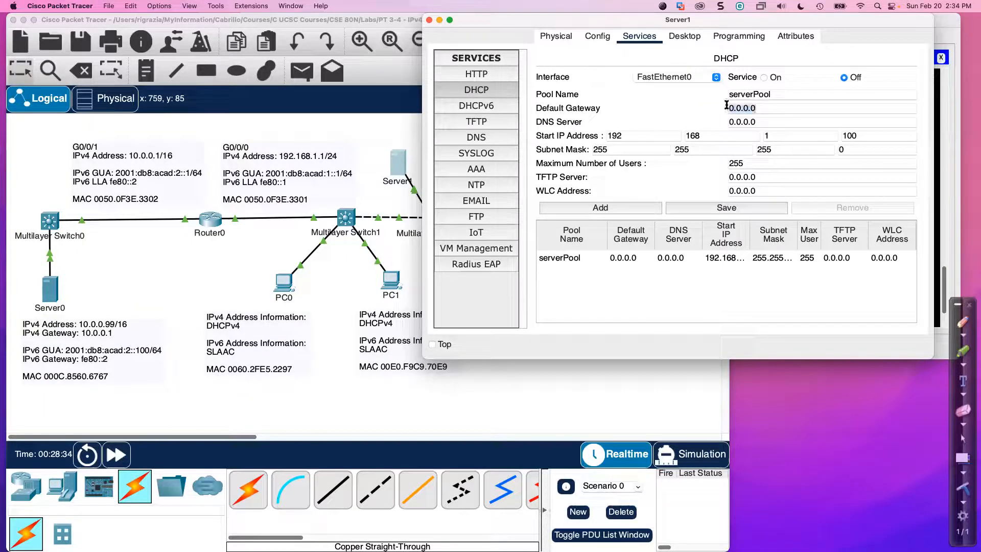
key(BackSpace)
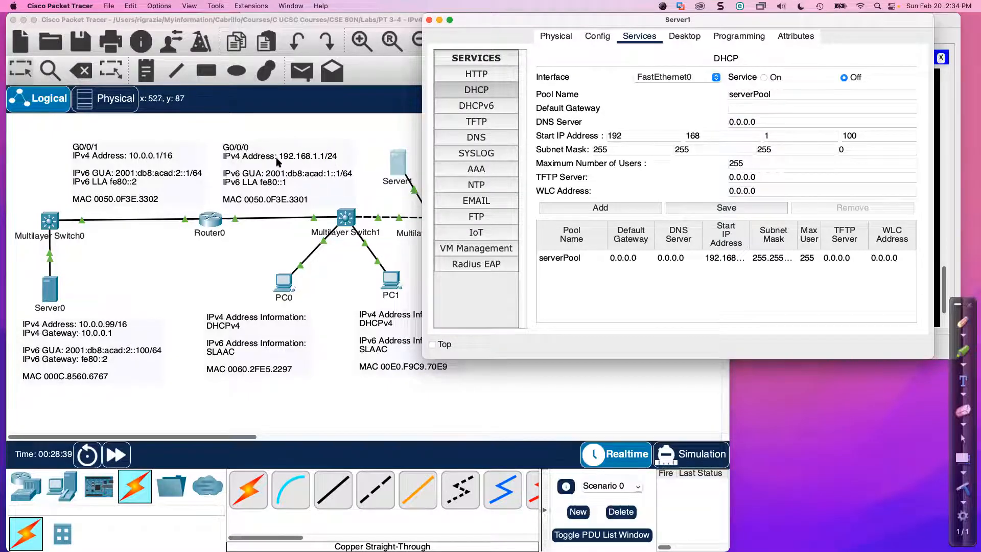
text(192.16)
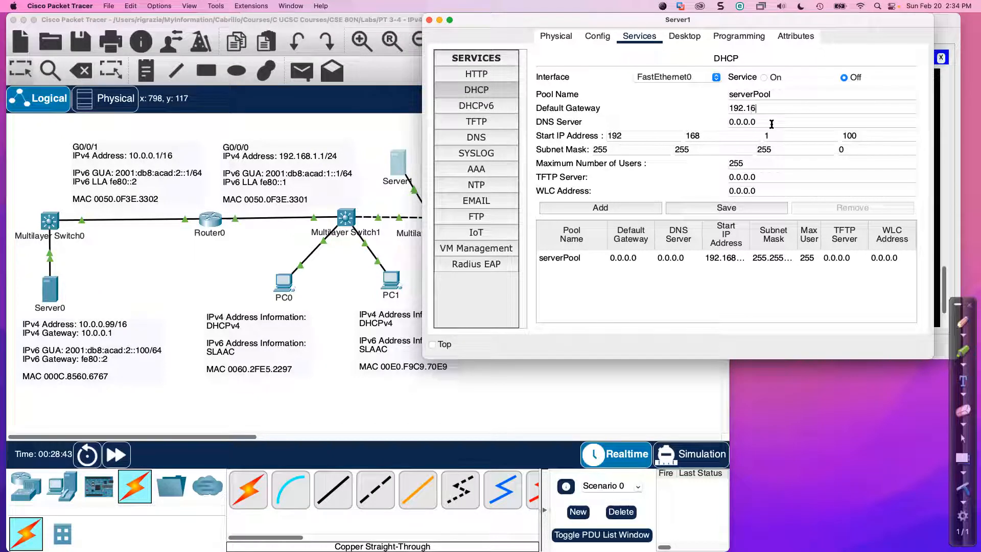
text(8.1.1)
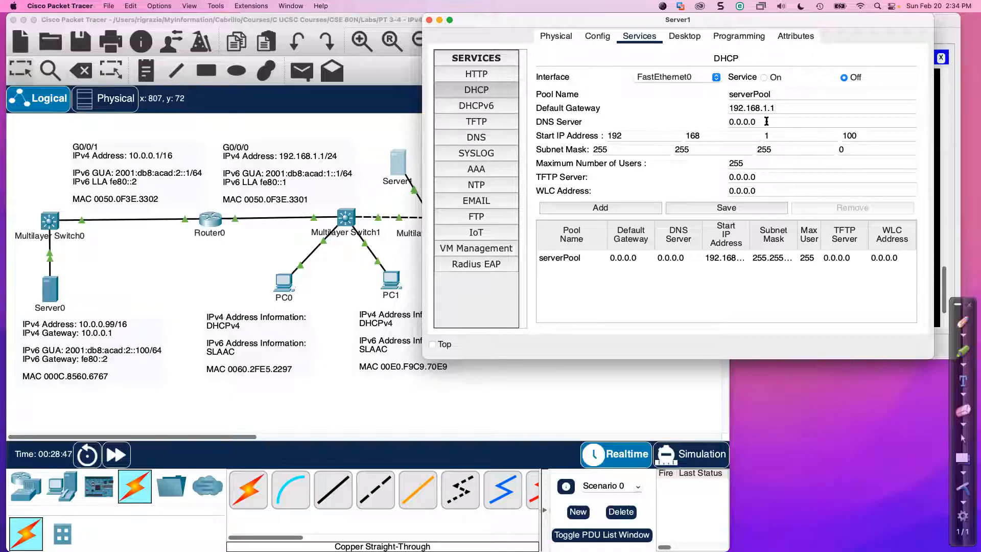
Set the DHCP pool's DNS server to 192.168.1.50 and its maximum number of users to 100.
drag(764, 122, 722, 118)
text(192.168.1.50)
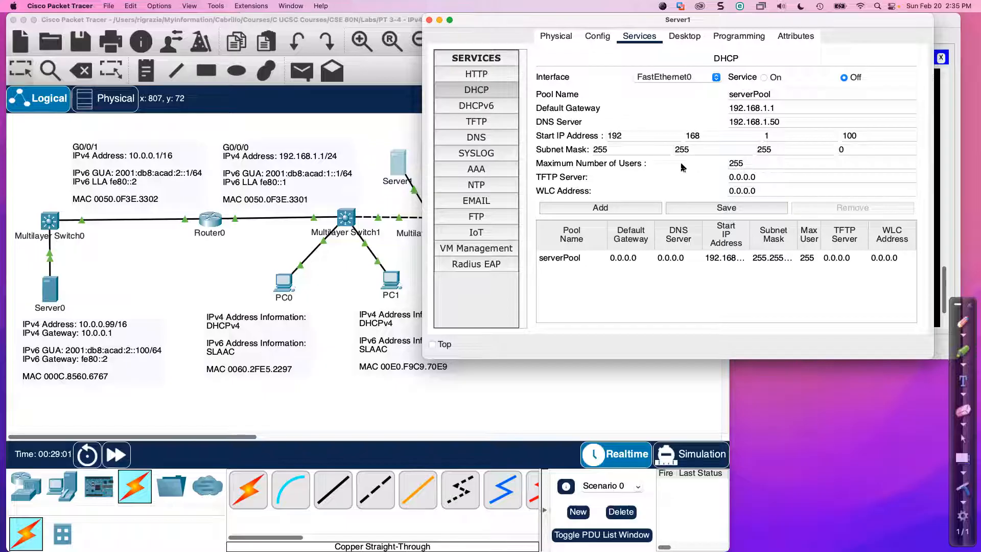
double_click(740, 164)
text(100)
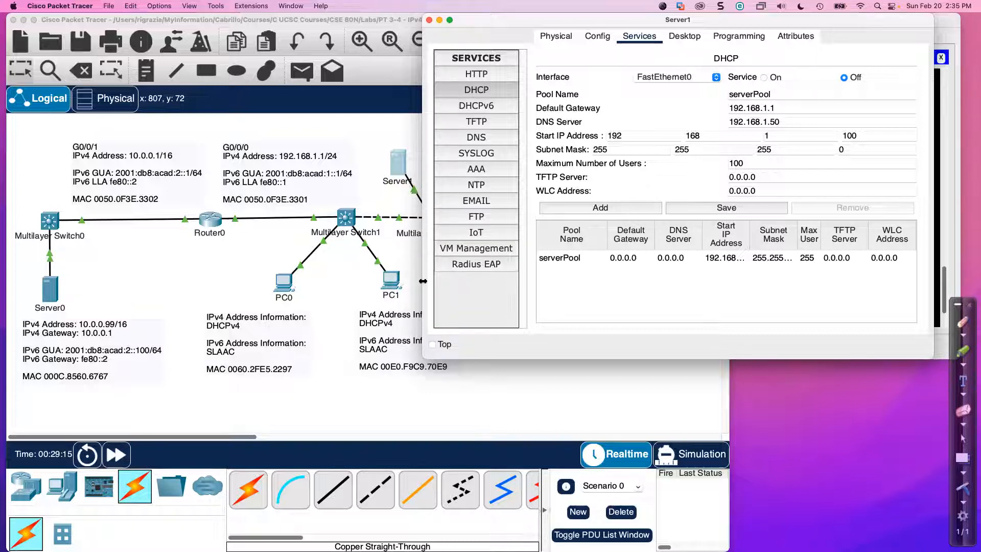
Save the edited serverPool entry, turn the DHCP service on, and close Server1's window.
drag(423, 280, 288, 271)
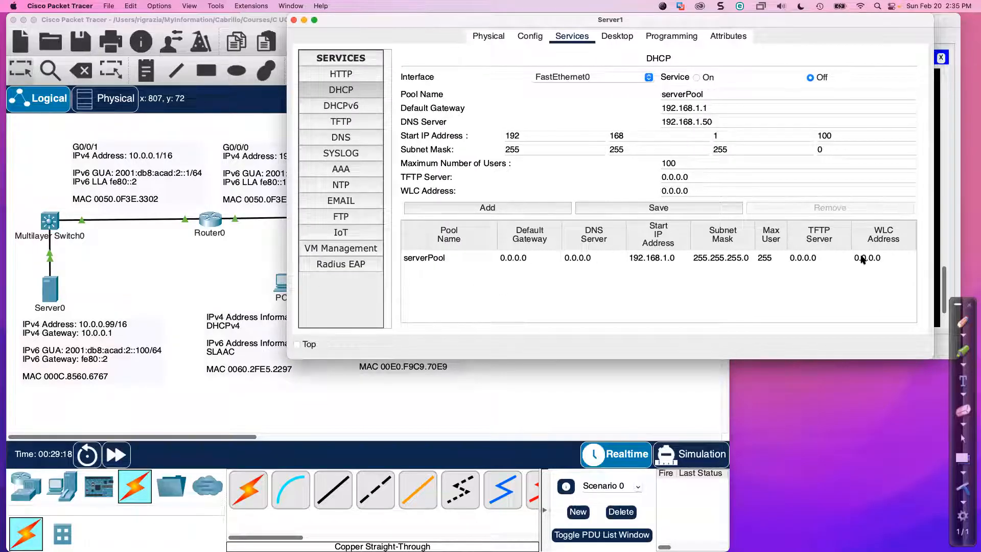
click(684, 209)
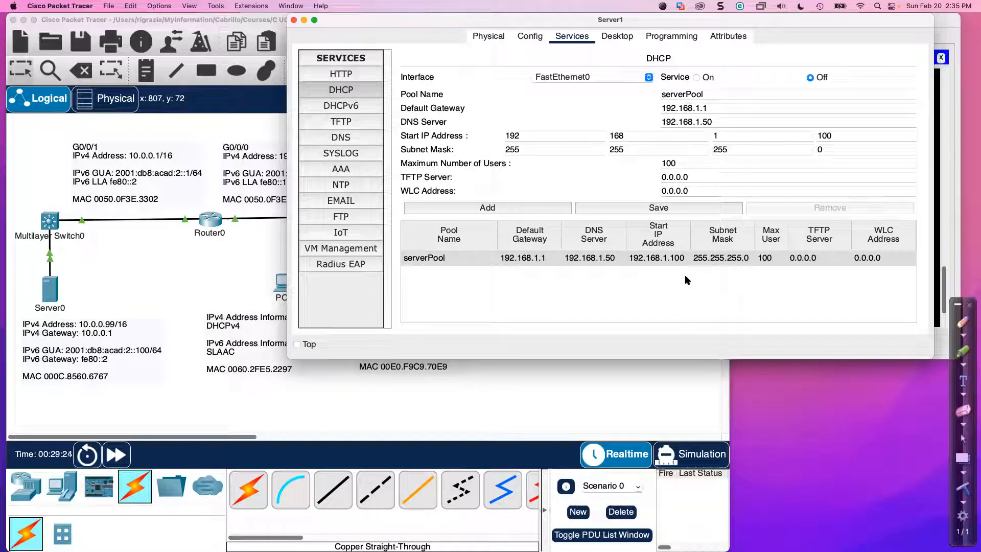
click(695, 76)
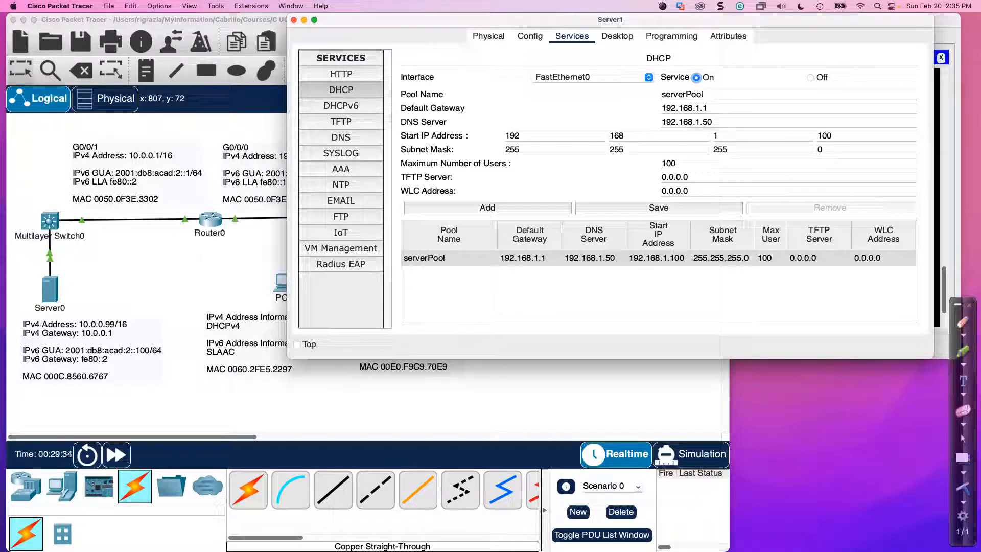
click(294, 20)
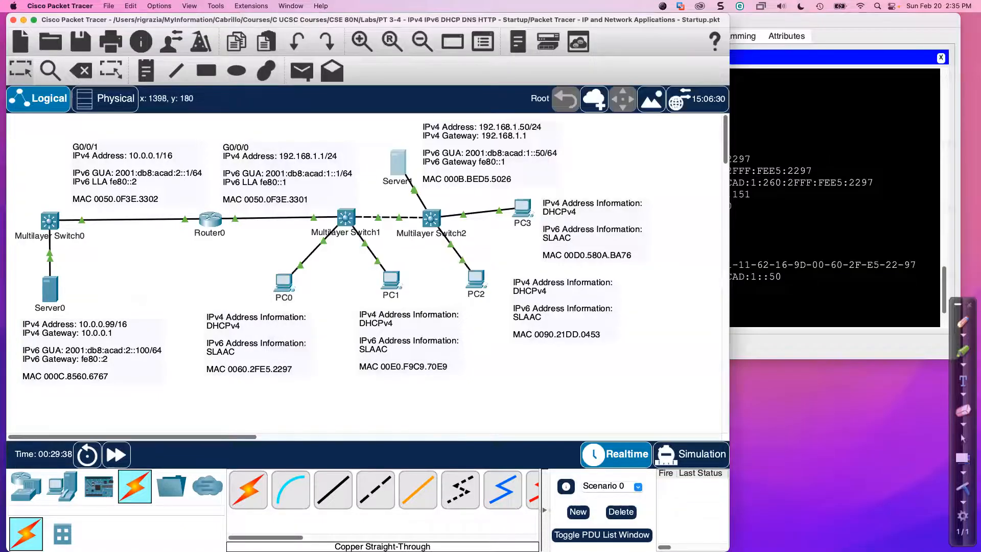
Rerun ipconfig /all on PC0, advance to the end of its output, and highlight the autoconfiguration IP address.
click(817, 204)
key(Return)
key(Return)
key(Return)
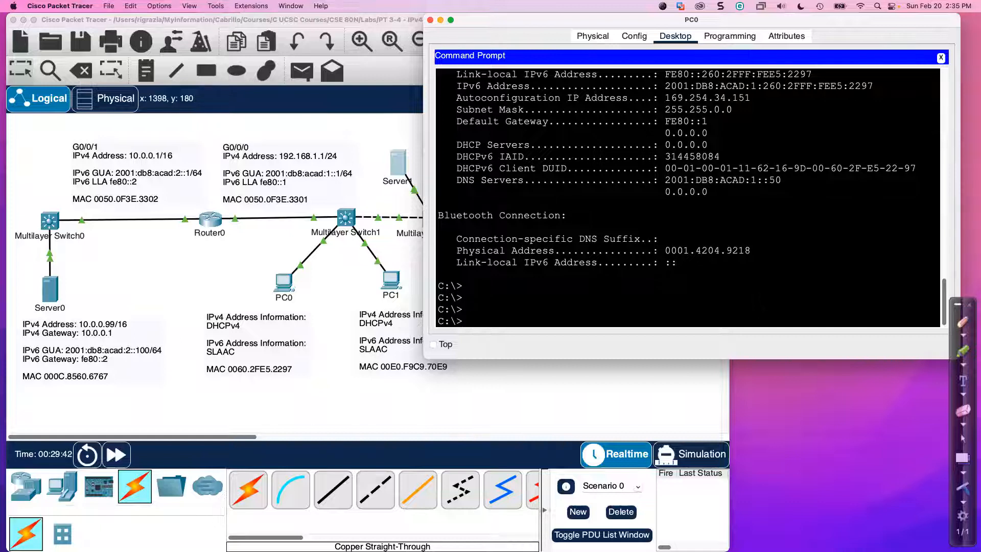
key(Up)
key(Return)
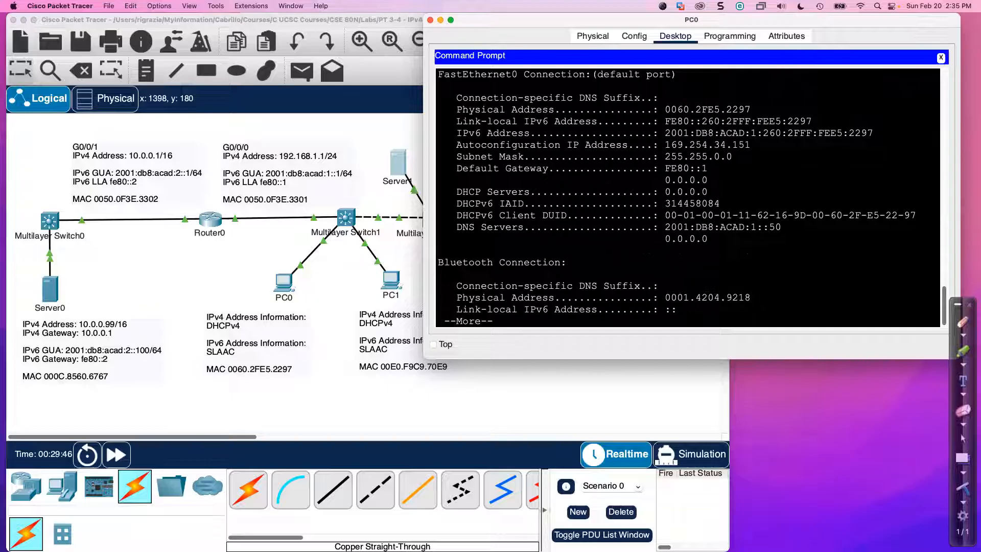
key(Return)
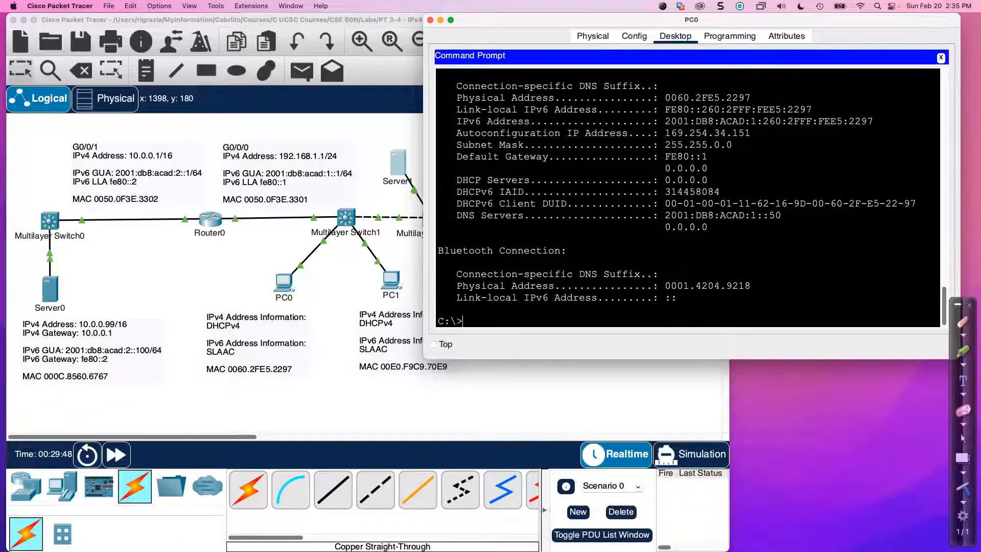
drag(664, 133, 750, 133)
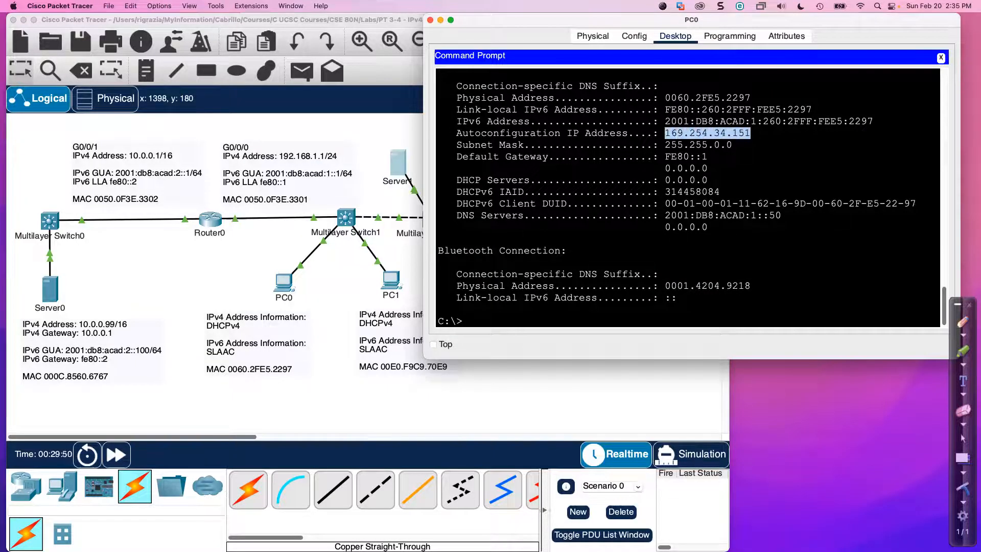
click(567, 250)
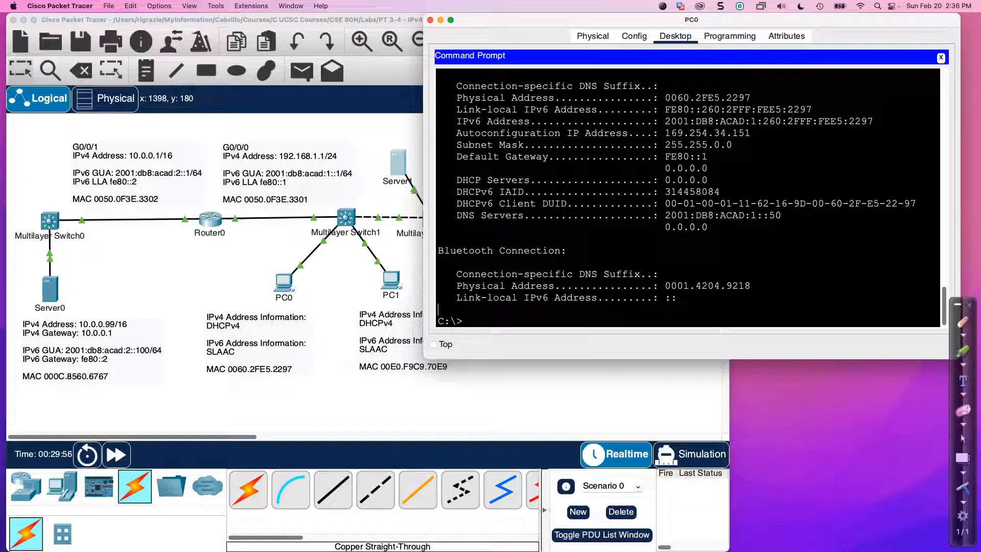
Release PC0's IPv4 configuration with ipconfig /release and request a new lease with ipconfig /renew.
text(ipconfig /release)
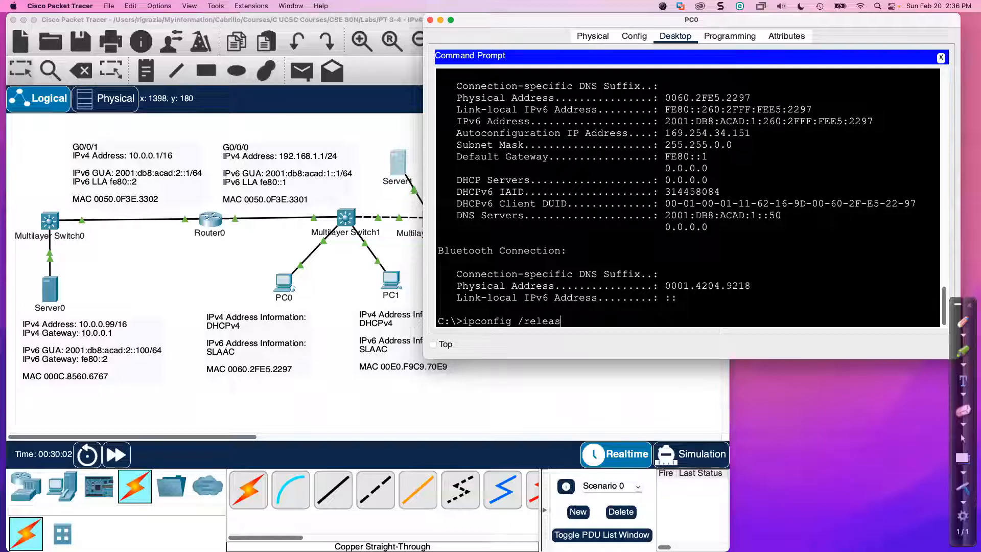
key(Return)
key(Up)
key(BackSpace)
key(BackSpace)
key(BackSpace)
key(BackSpace)
key(BackSpace)
text(new)
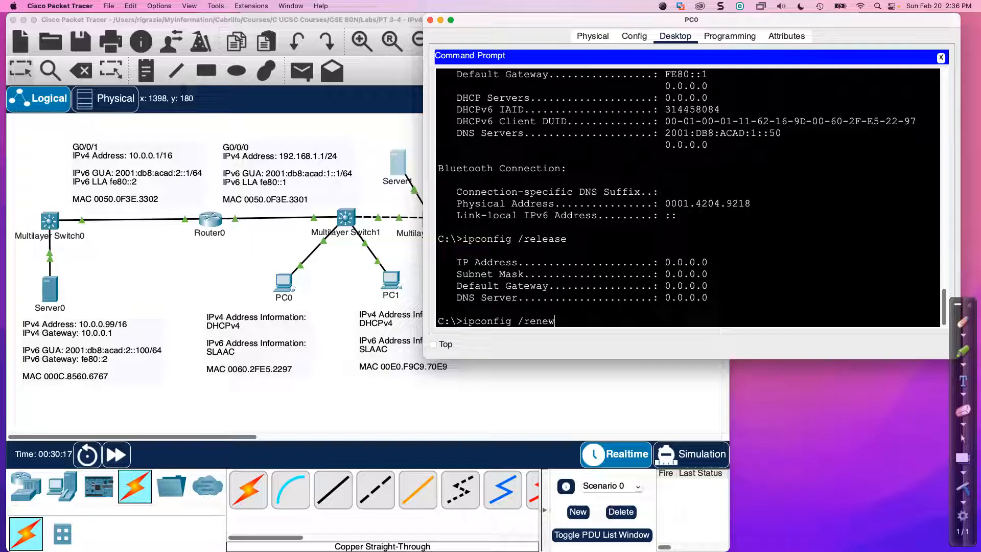
key(Return)
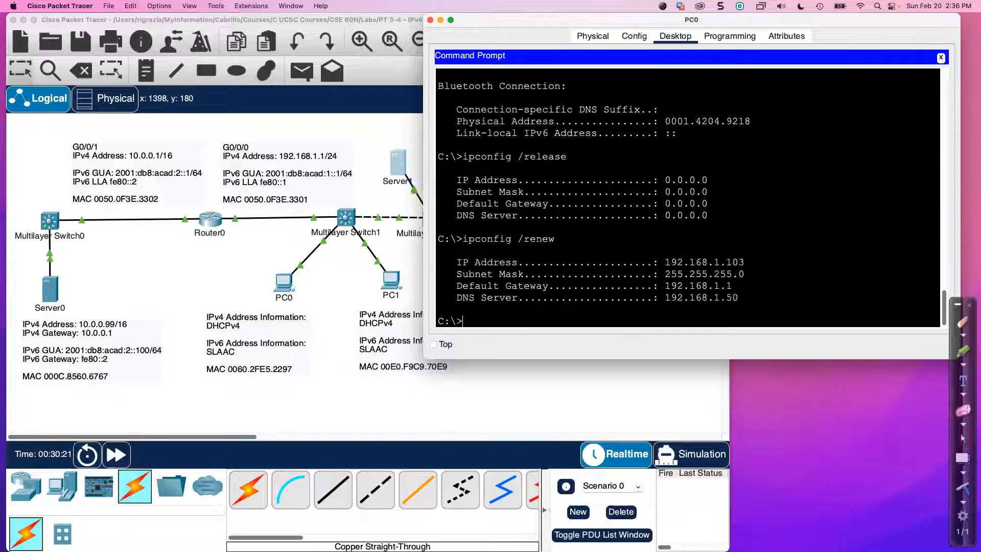
Draw a pen arrow from PC0 toward Multilayer Switch1, circle Server1, and draw an arrow from it back toward PC0.
click(963, 321)
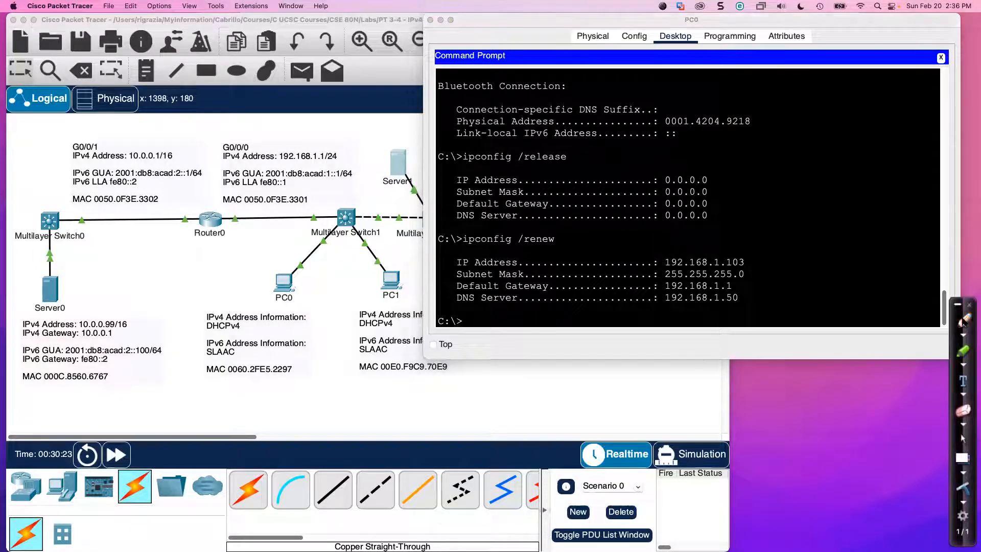
drag(270, 257, 306, 235)
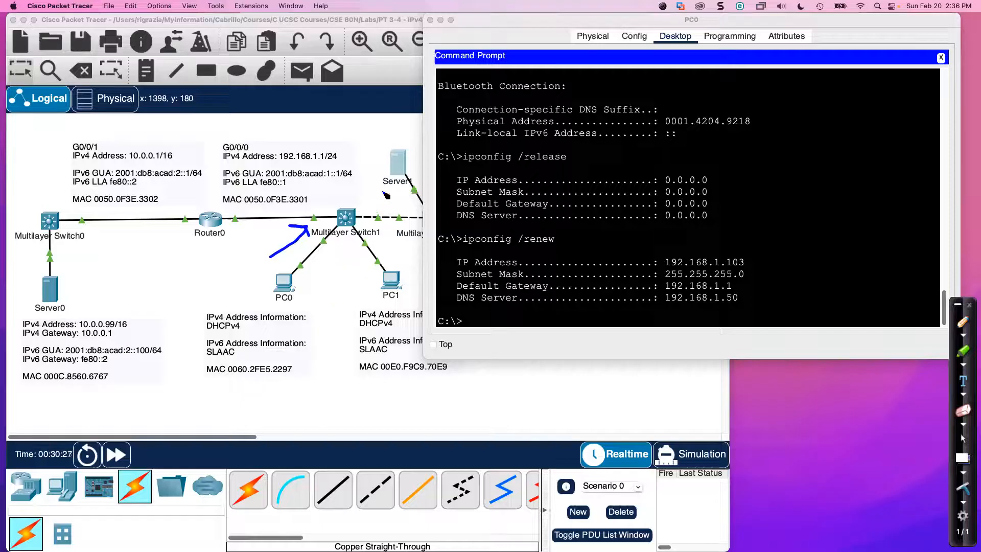
mouse_move(380, 188)
mouse_down()
mouse_move(419, 193)
mouse_move(411, 163)
mouse_move(378, 185)
mouse_move(339, 272)
mouse_up()
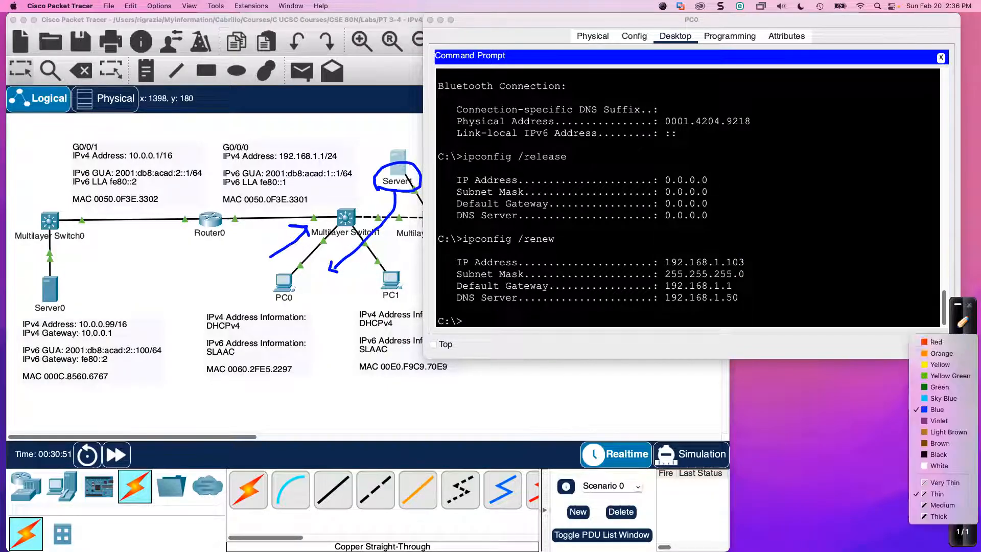
Draw white pen arrows at PC0's renewed IP address, subnet mask, default gateway and DNS server, and clear all pen annotations.
click(962, 333)
click(933, 467)
mouse_move(752, 258)
mouse_down()
mouse_move(768, 250)
mouse_move(746, 261)
mouse_up()
drag(749, 252, 758, 261)
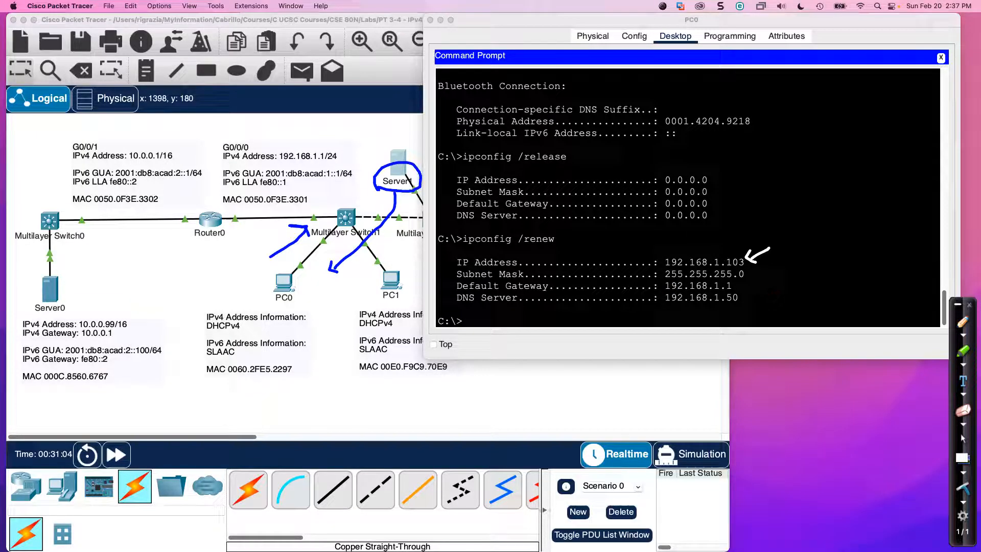
mouse_move(784, 271)
mouse_down()
mouse_move(748, 274)
mouse_move(768, 281)
mouse_move(736, 286)
mouse_move(737, 302)
mouse_up()
drag(737, 303, 741, 309)
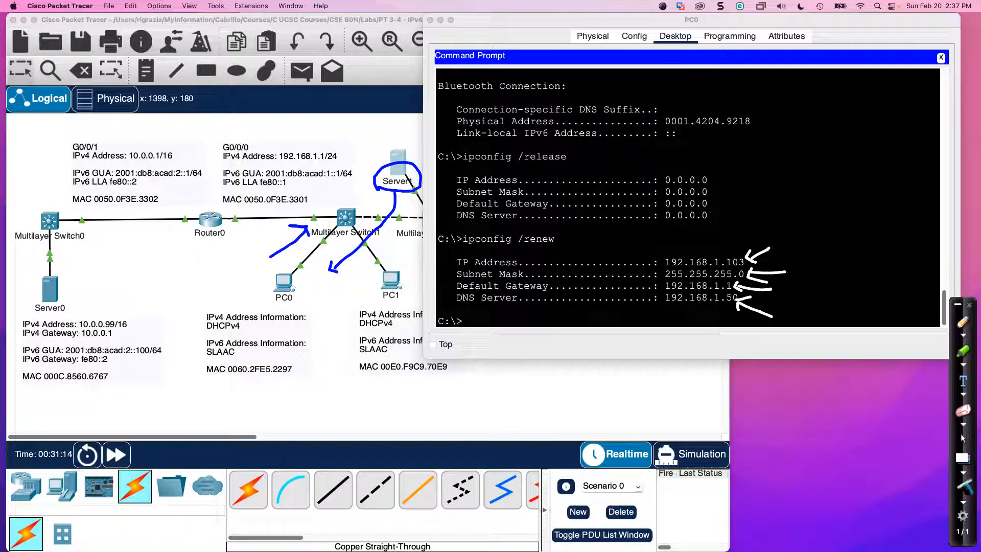
click(963, 488)
click(962, 438)
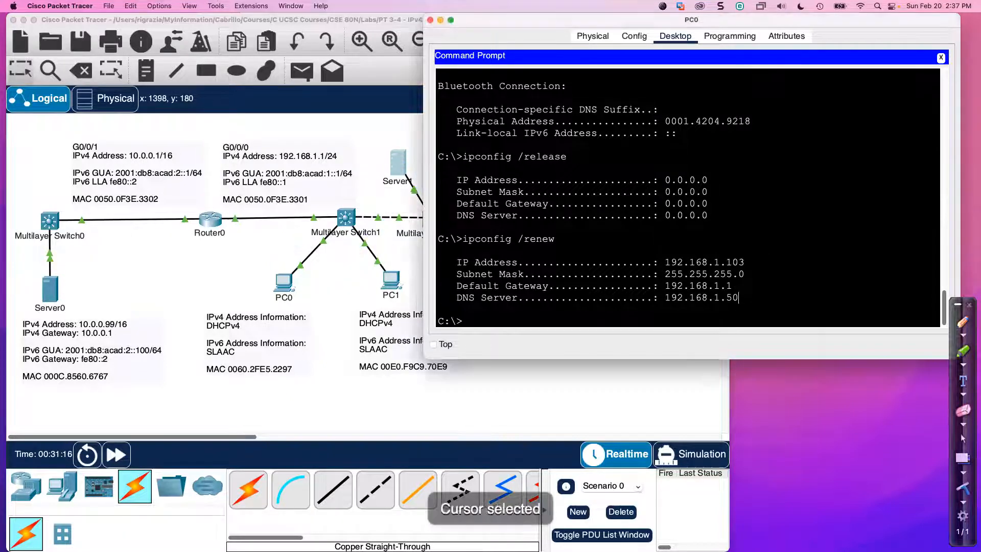
Run ipconfig /all on PC0 and advance to the end of its output.
key(Up)
key(BackSpace)
key(BackSpace)
key(BackSpace)
key(BackSpace)
key(BackSpace)
text(all)
key(Return)
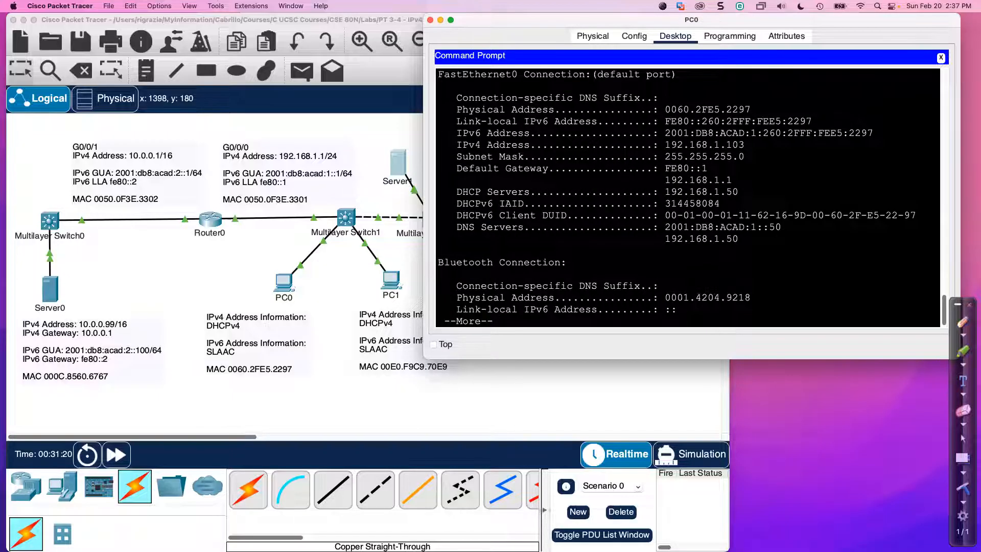
key(space)
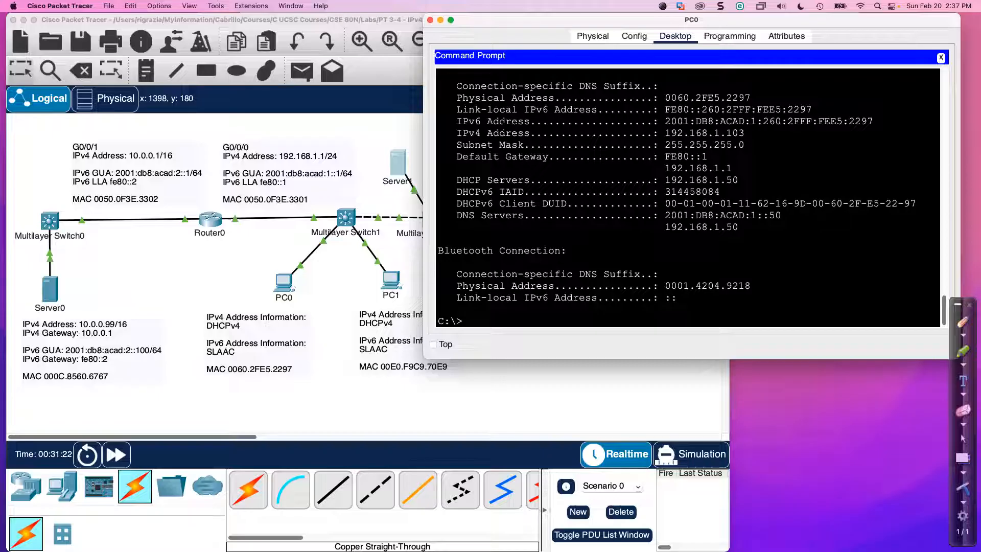
Highlight PC0's IPv4 address and subnet mask, DHCP server, IPv4 DNS server and IPv4 default gateway in the ipconfig output.
drag(457, 132, 745, 145)
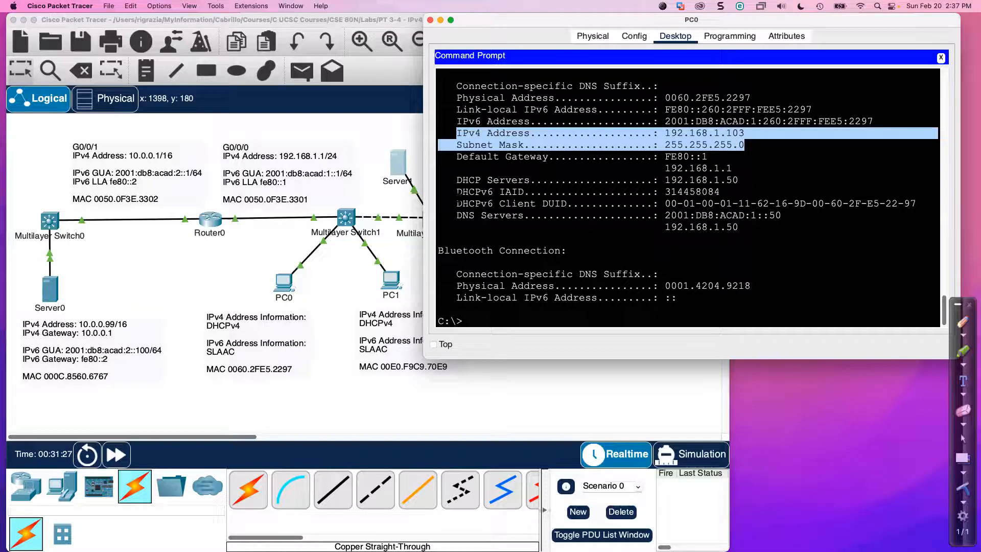
drag(457, 181, 738, 179)
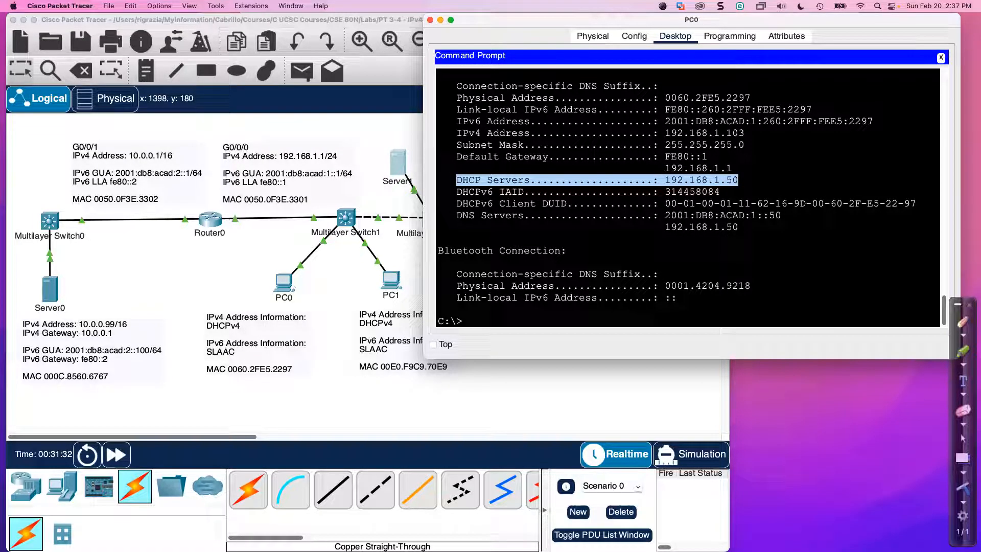
drag(456, 215, 520, 215)
drag(670, 227, 739, 227)
drag(665, 227, 738, 226)
drag(456, 157, 561, 156)
drag(664, 168, 732, 168)
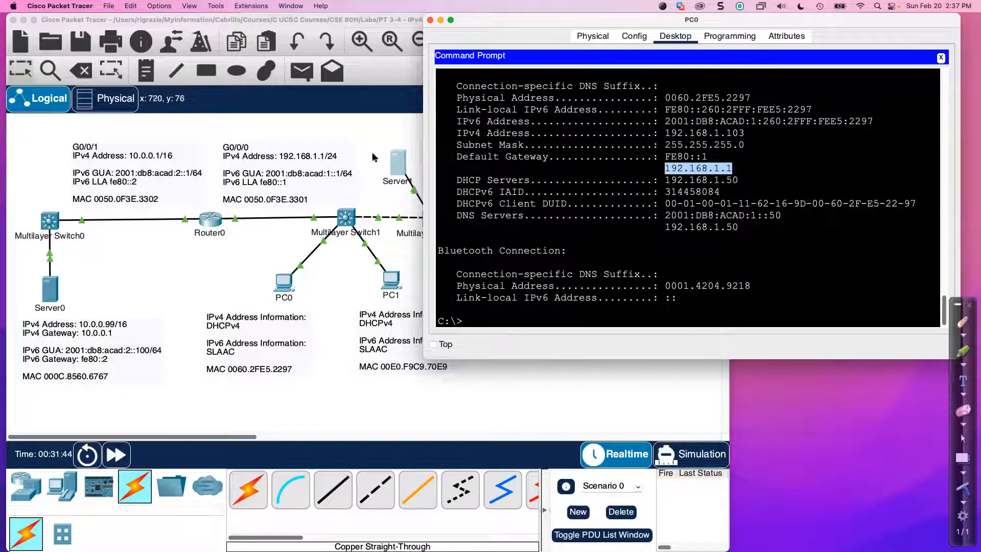
click(646, 215)
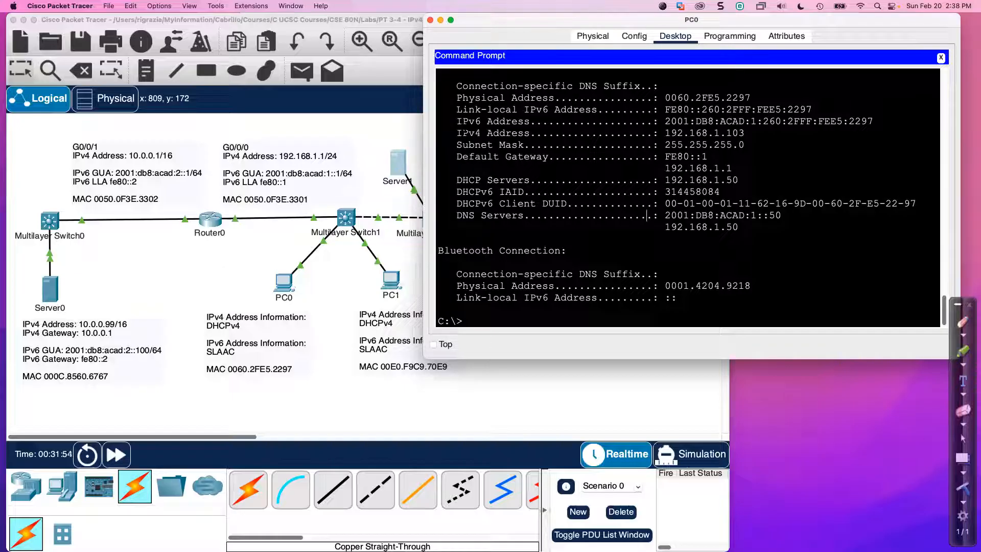
Highlight PC0's IPv6 address, its prefix and interface ID portions, and the IPv6 default gateway in the output.
drag(456, 121, 871, 120)
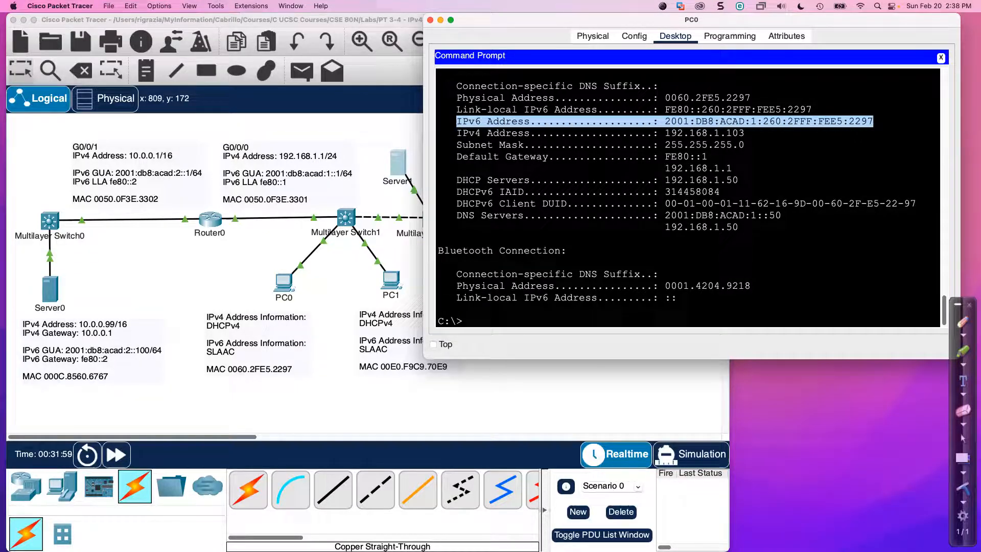
click(685, 144)
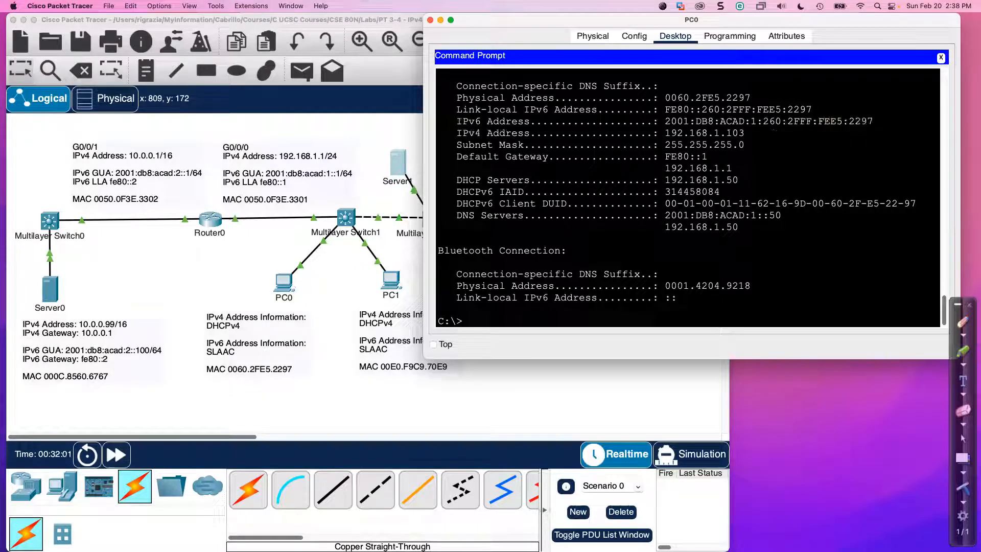
drag(456, 123, 528, 122)
drag(664, 122, 874, 121)
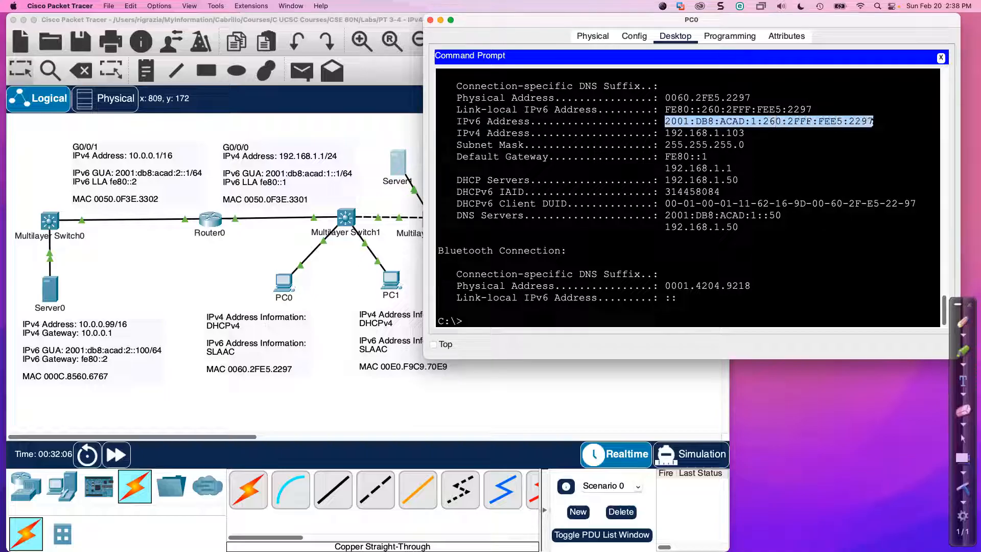
click(666, 120)
drag(665, 121, 756, 122)
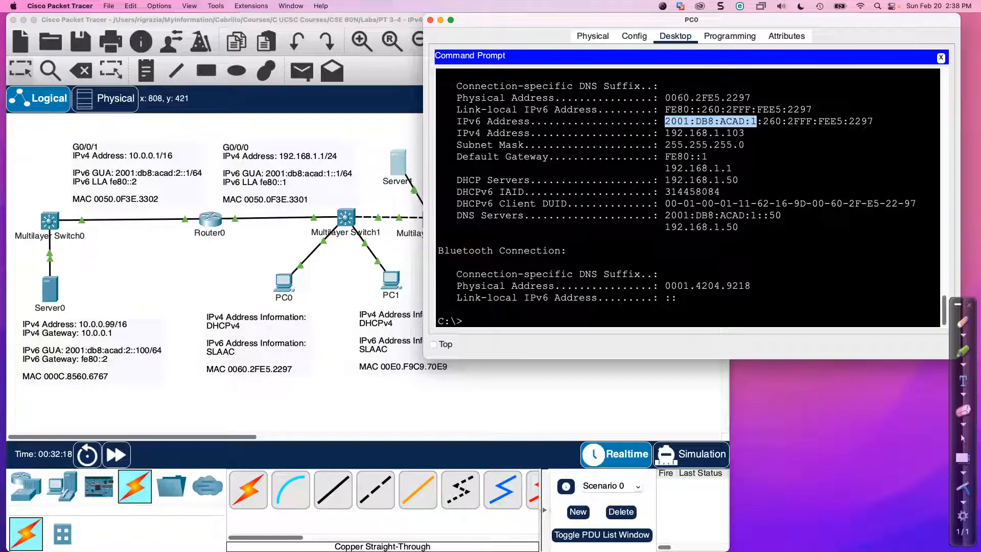
drag(762, 121, 874, 121)
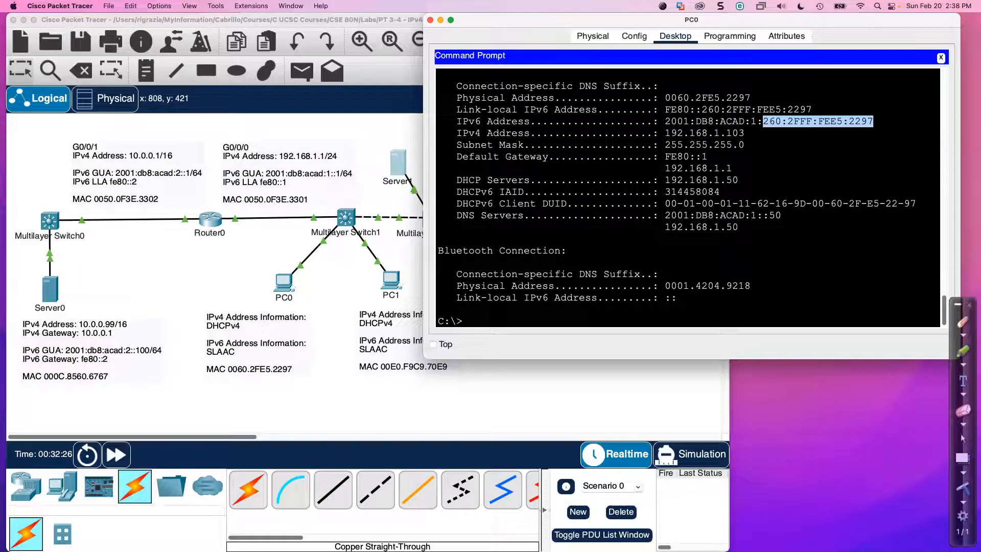
drag(664, 156, 706, 156)
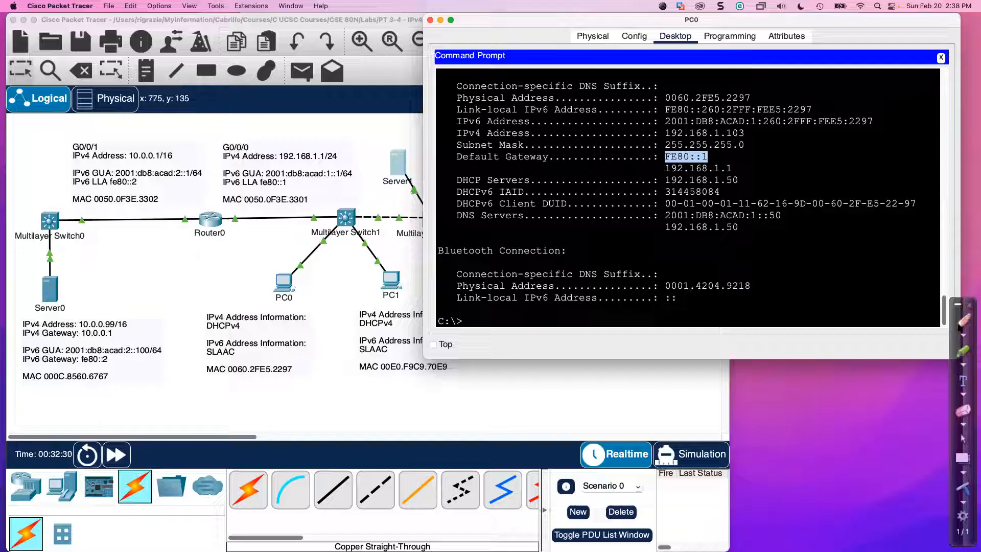
Mark Router0's G0/0/0 IPv6 link-local address in blue pen, draw an arrow from PC0 toward Router0, and clear the markings.
click(962, 322)
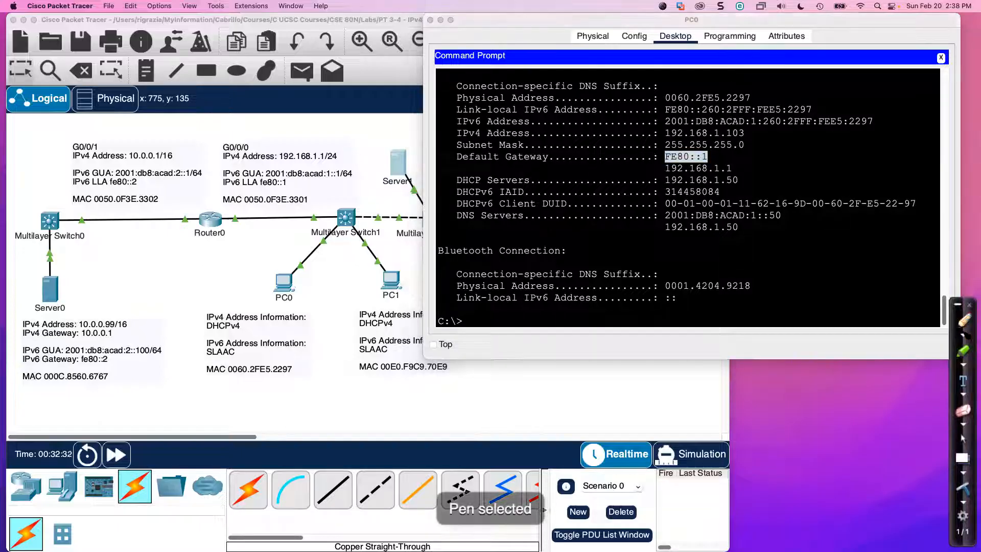
click(963, 335)
click(934, 410)
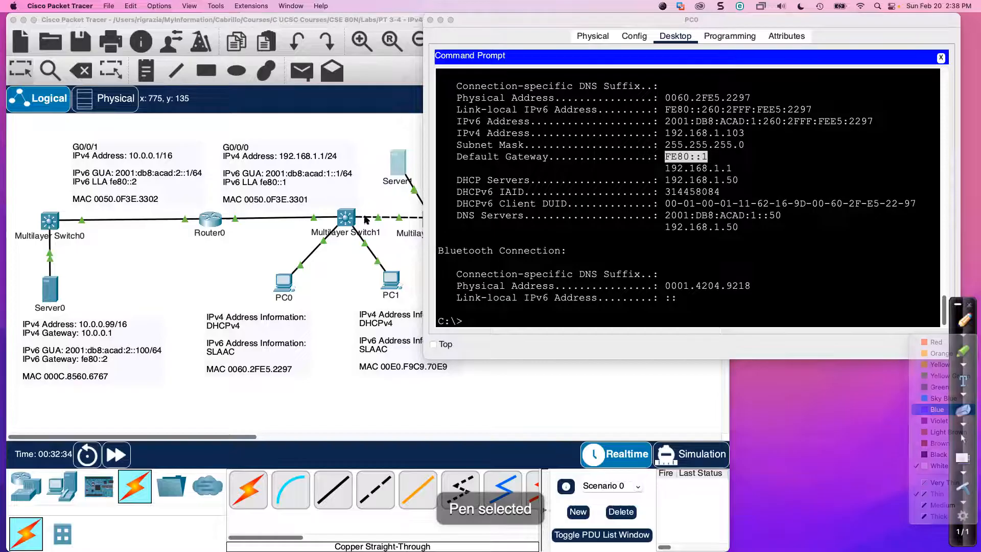
drag(228, 189, 278, 193)
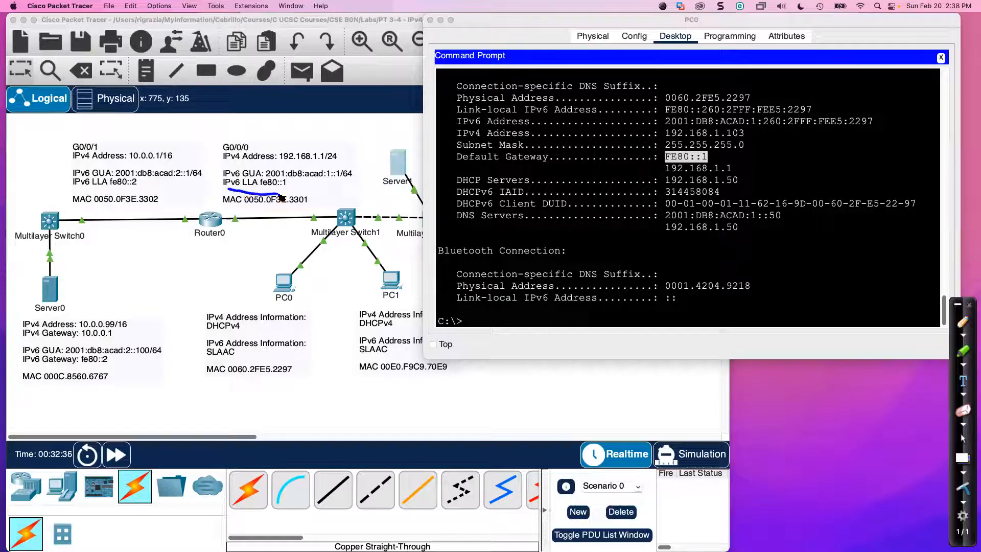
mouse_move(285, 269)
mouse_down()
mouse_move(292, 248)
mouse_move(251, 224)
mouse_move(260, 230)
mouse_up()
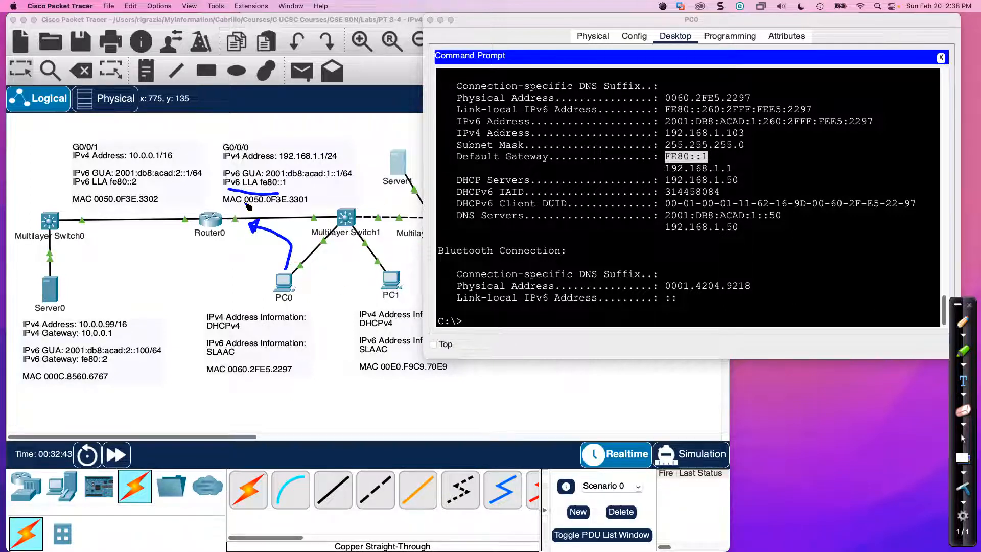
drag(216, 180, 215, 184)
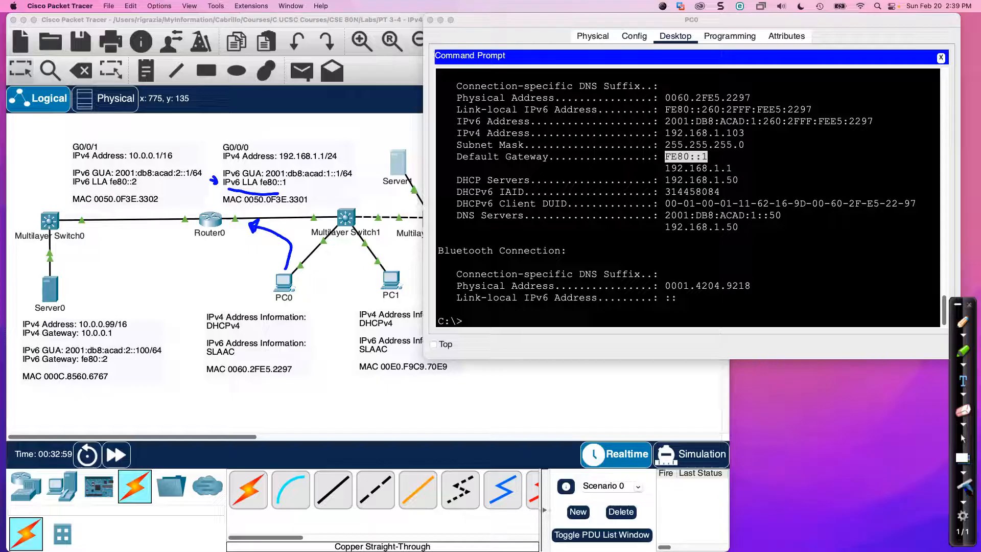
key(Delete)
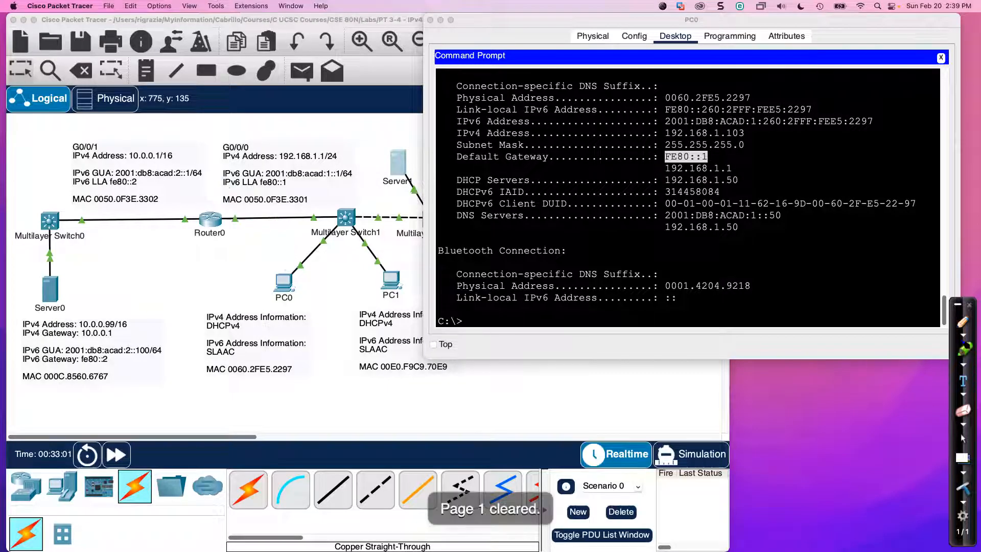
Highlight the DNS Servers entry and its IPv4 address in PC0's ipconfig output.
click(464, 180)
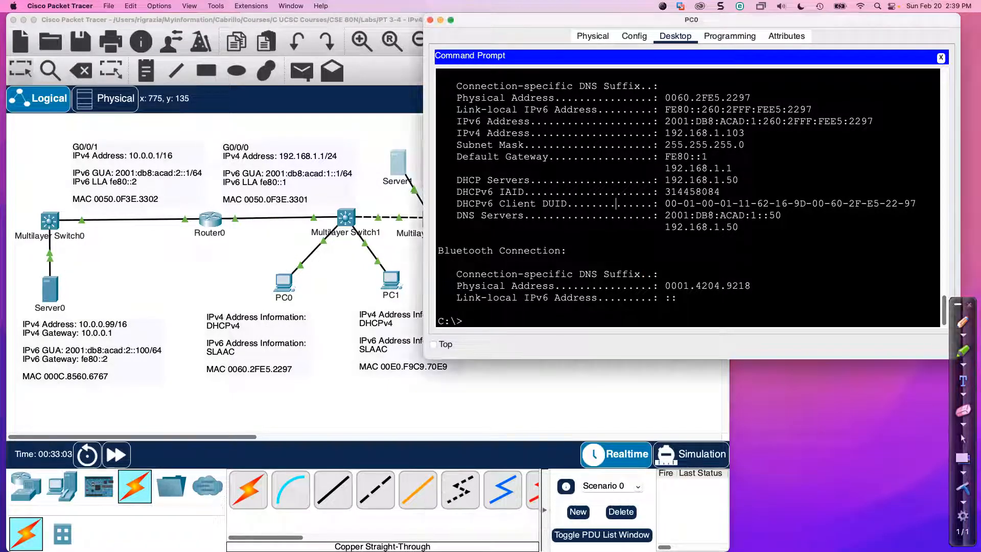
drag(456, 215, 553, 215)
drag(665, 227, 742, 234)
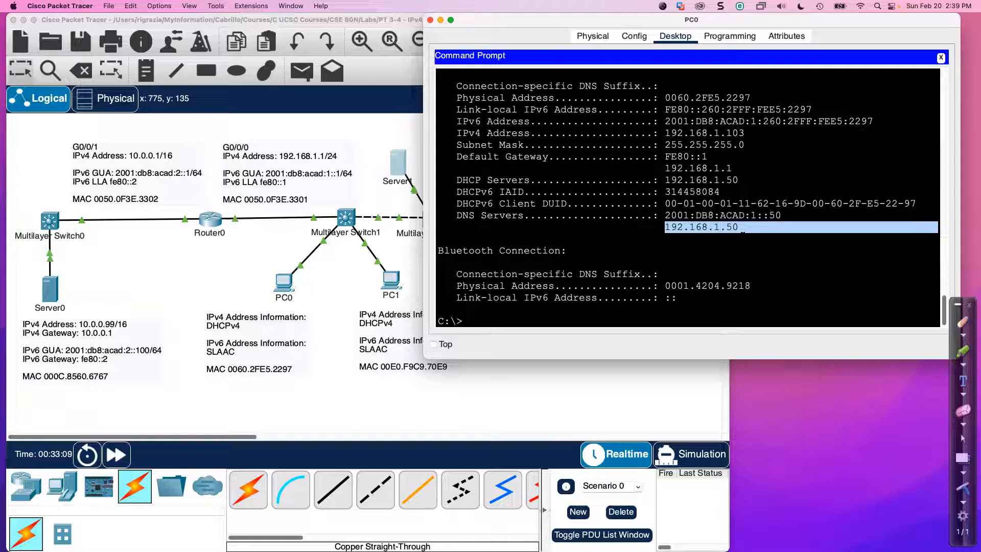
On the full topology, draw a blue arrow labelled RA from Router0 toward Multilayer Switch1 and underline fe80::1 in the G0/0/0 note.
click(550, 418)
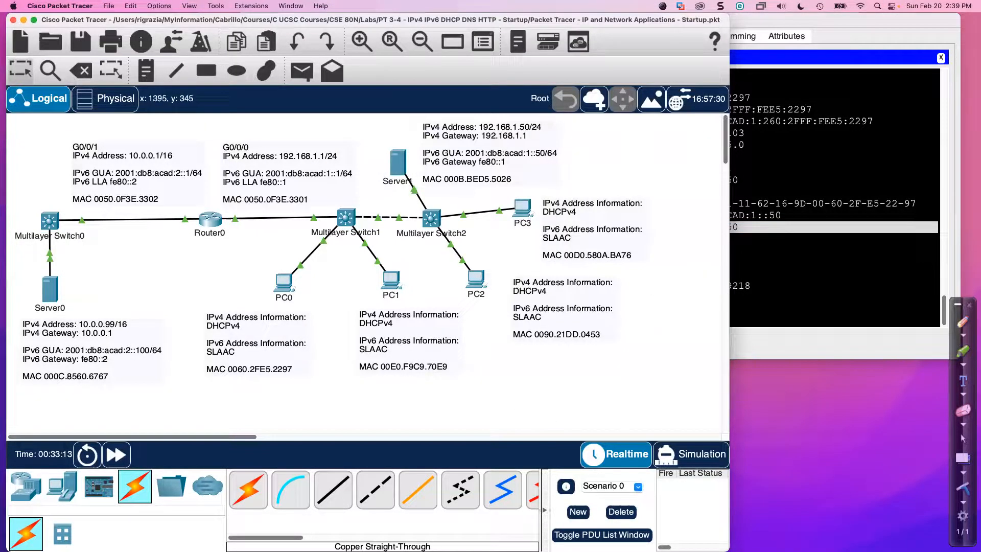
click(962, 327)
click(964, 335)
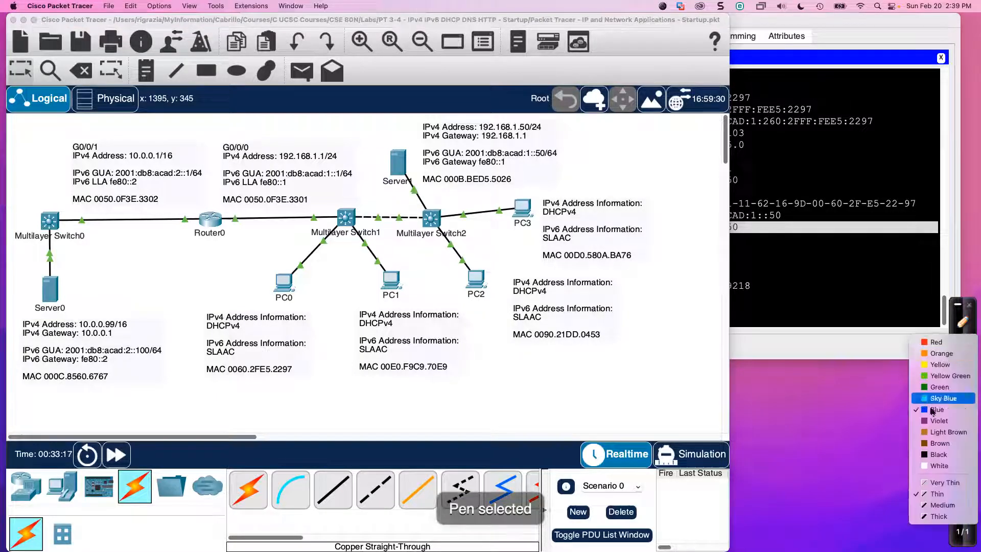
click(939, 443)
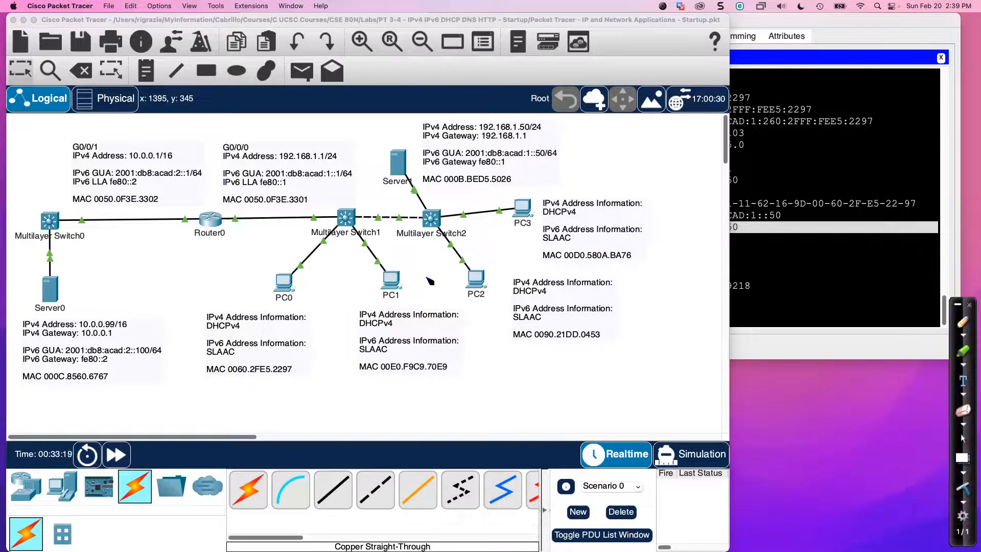
mouse_move(242, 230)
mouse_down()
mouse_move(231, 230)
mouse_move(268, 231)
mouse_move(217, 256)
mouse_move(243, 243)
mouse_move(249, 253)
mouse_up()
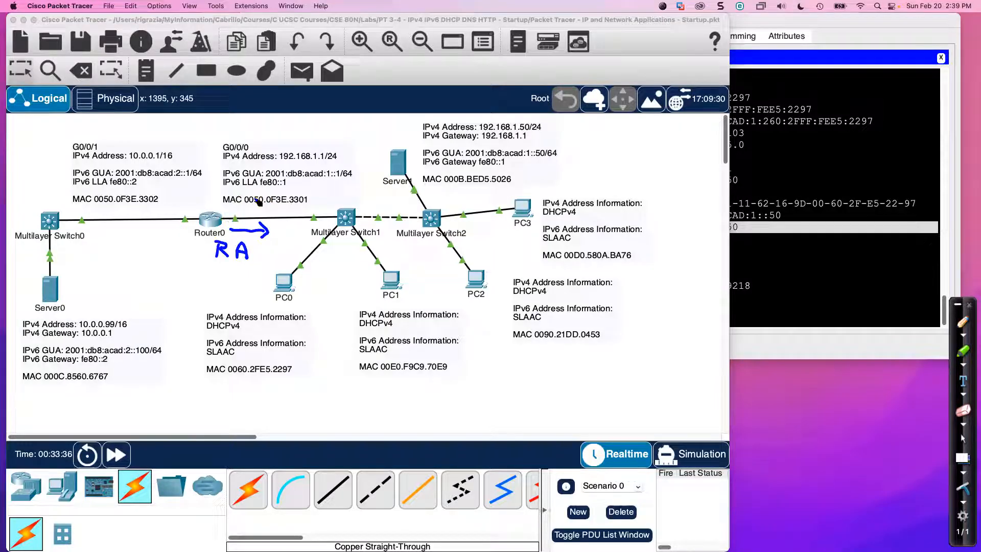
drag(258, 189, 289, 193)
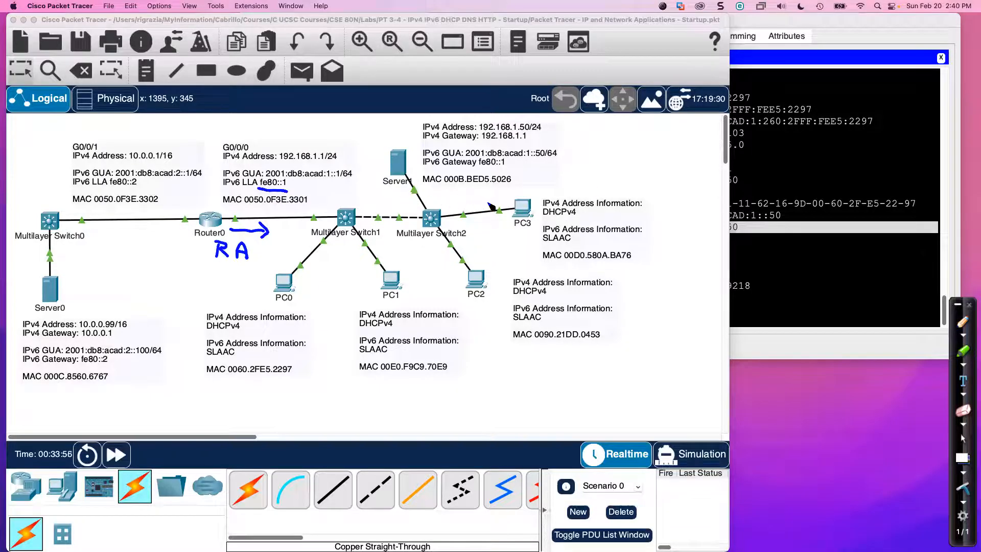
Draw blue arrows pointing to Server1, PC3, PC2, PC1 and PC0 to show the RA reaching each device.
drag(375, 196, 399, 193)
mouse_move(488, 206)
mouse_down()
mouse_move(504, 205)
mouse_move(495, 200)
mouse_move(496, 210)
mouse_up()
mouse_move(444, 257)
mouse_down()
mouse_move(451, 271)
mouse_move(457, 262)
mouse_up()
drag(359, 262, 371, 269)
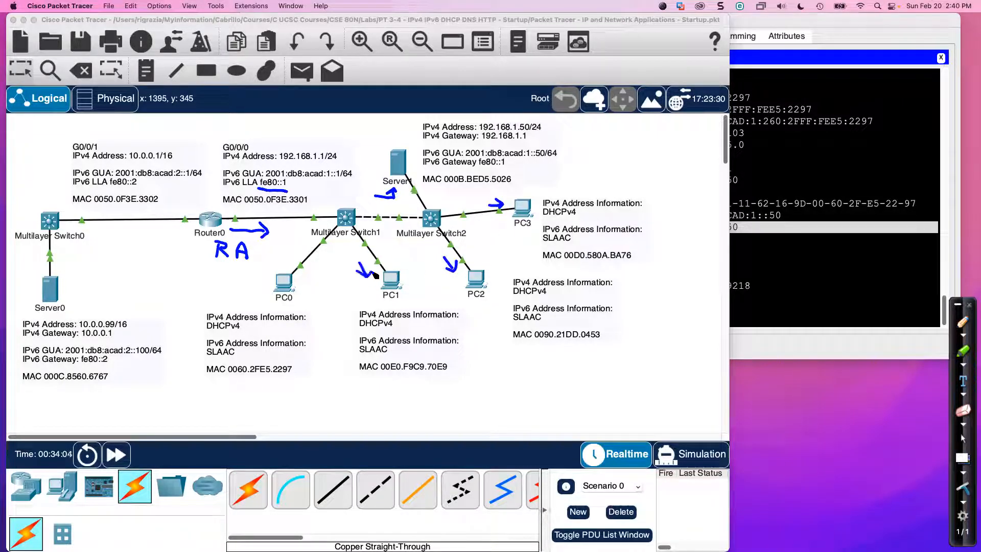
drag(288, 256, 290, 267)
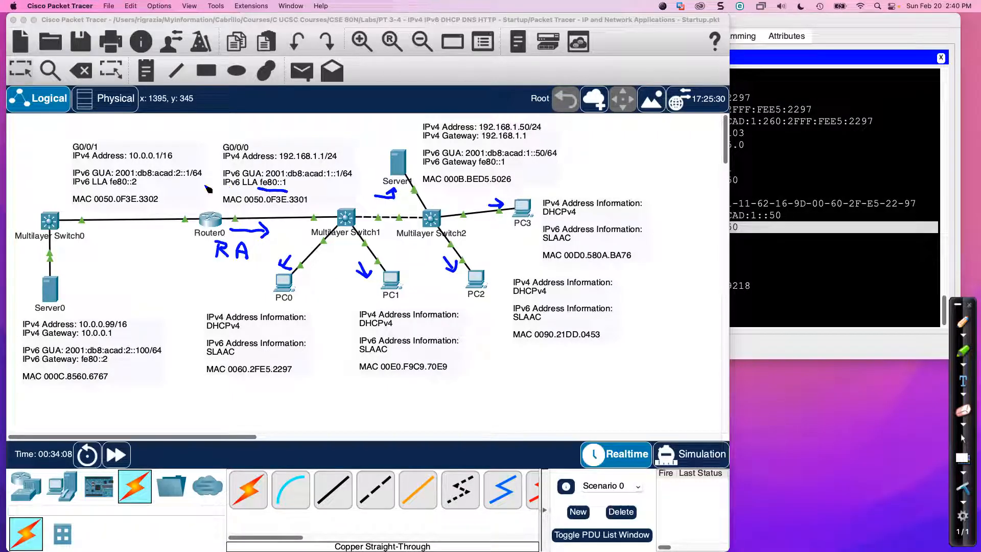
Point arrows at both sides of G0/0/0's IPv6 link-local address and box the prefix 2001:db8:acad:1 in its GUA.
mouse_move(201, 183)
mouse_down()
mouse_move(215, 181)
mouse_move(210, 187)
mouse_up()
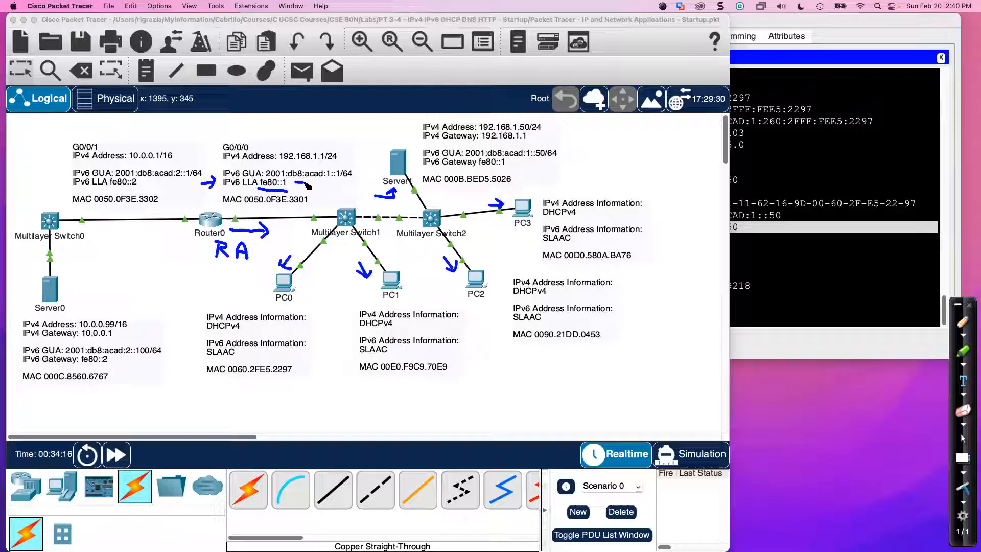
drag(304, 180, 305, 186)
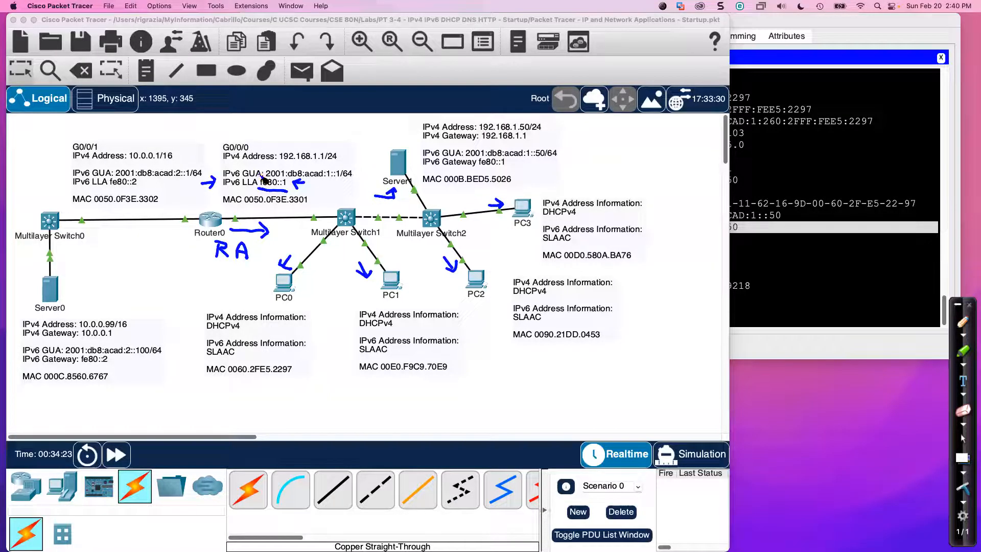
mouse_move(265, 168)
mouse_down()
mouse_move(321, 161)
mouse_move(335, 184)
mouse_move(267, 185)
mouse_move(267, 175)
mouse_up()
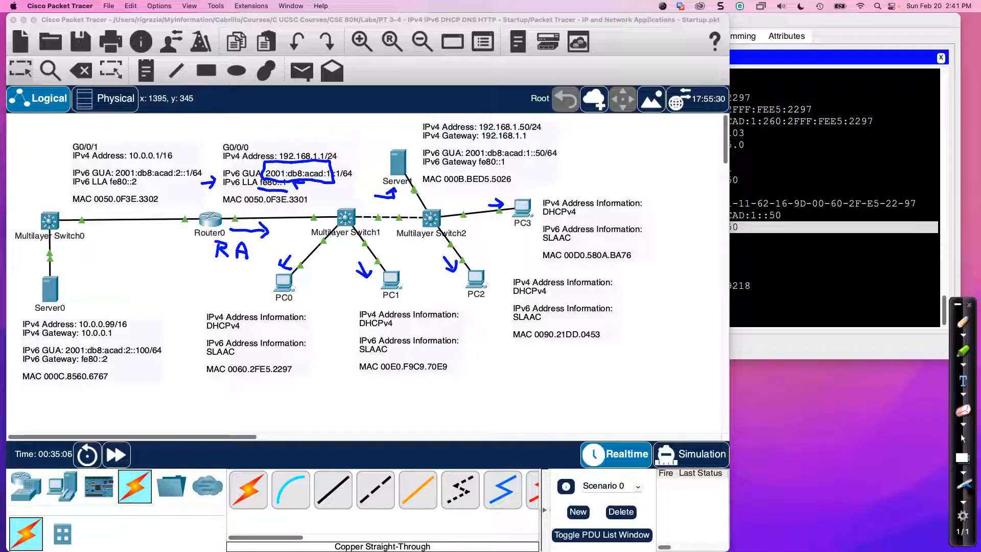
Clear the pen annotations and highlight the 2001:DB8:ACAD:1 prefix of PC0's IPv6 address in the ipconfig output.
click(962, 488)
click(962, 438)
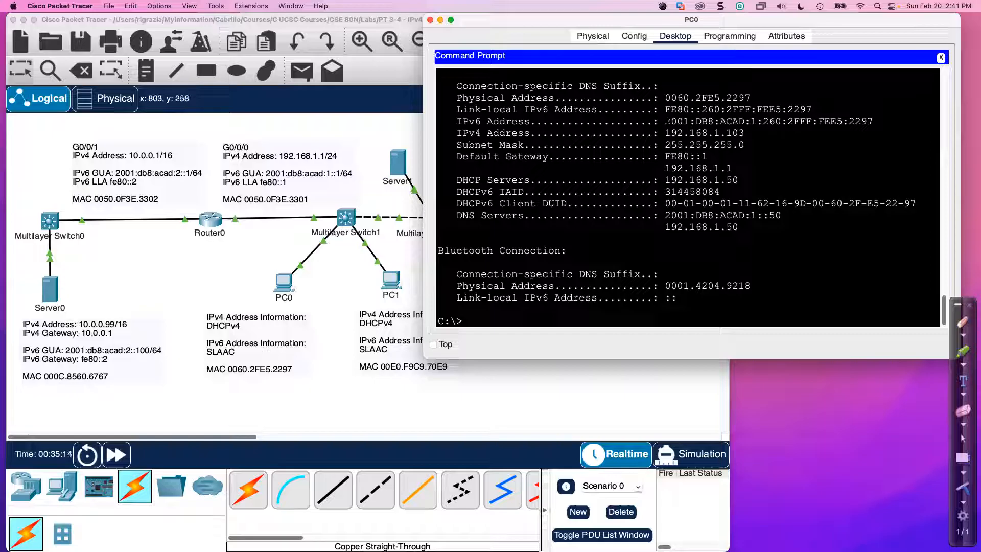
drag(665, 121, 756, 121)
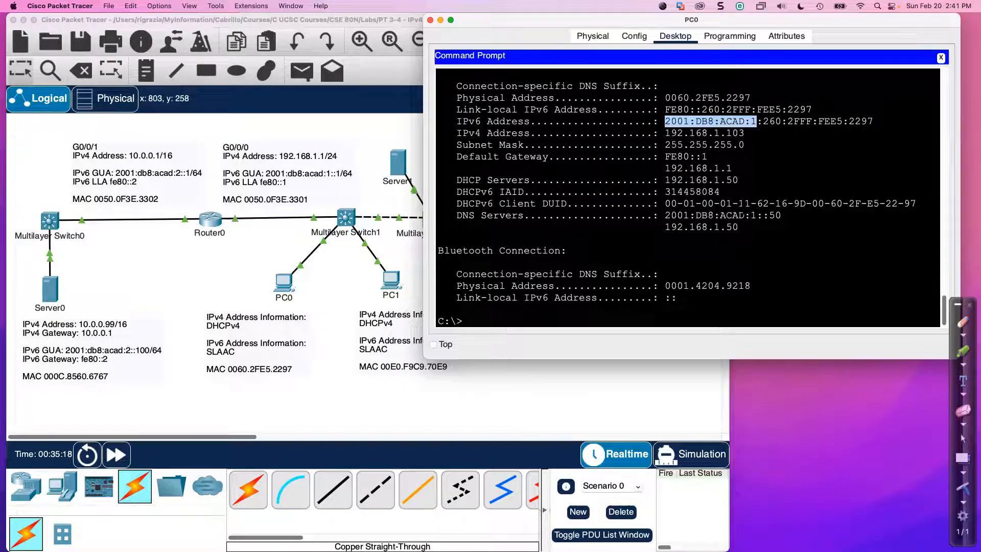
Highlight the interface ID of PC0's IPv6 address, the FE80::1 default gateway line and the IPv6 DNS Servers line in the ipconfig output.
drag(763, 121, 870, 121)
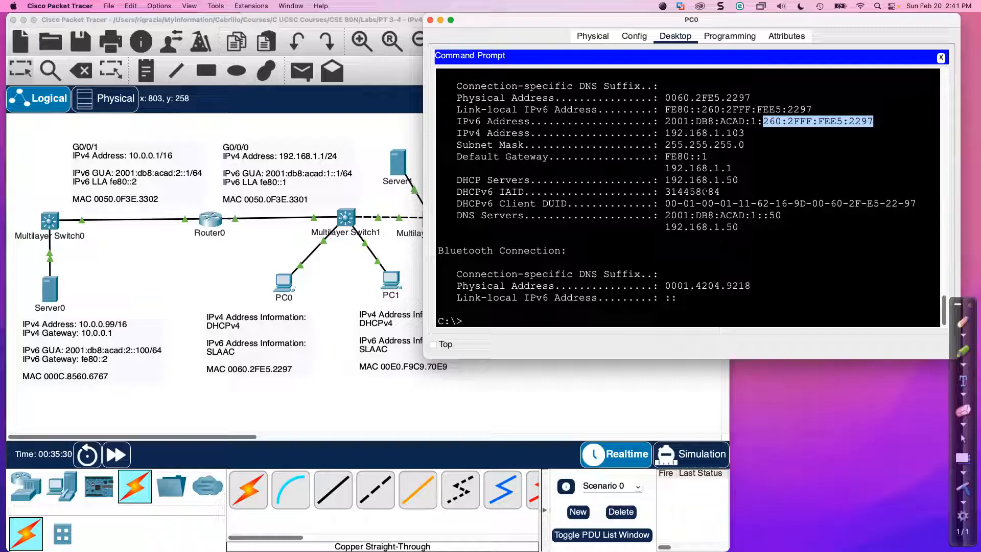
drag(456, 156, 706, 157)
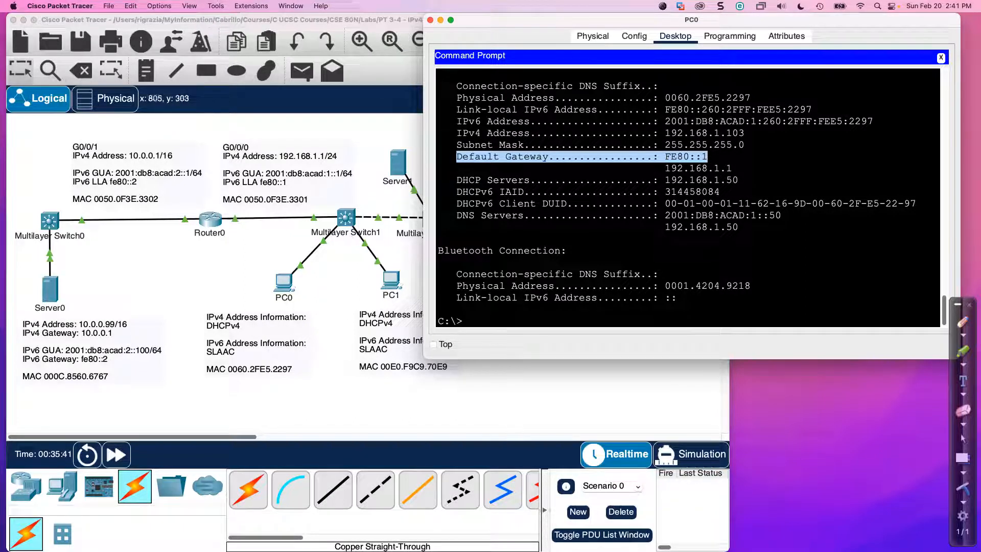
drag(456, 215, 781, 215)
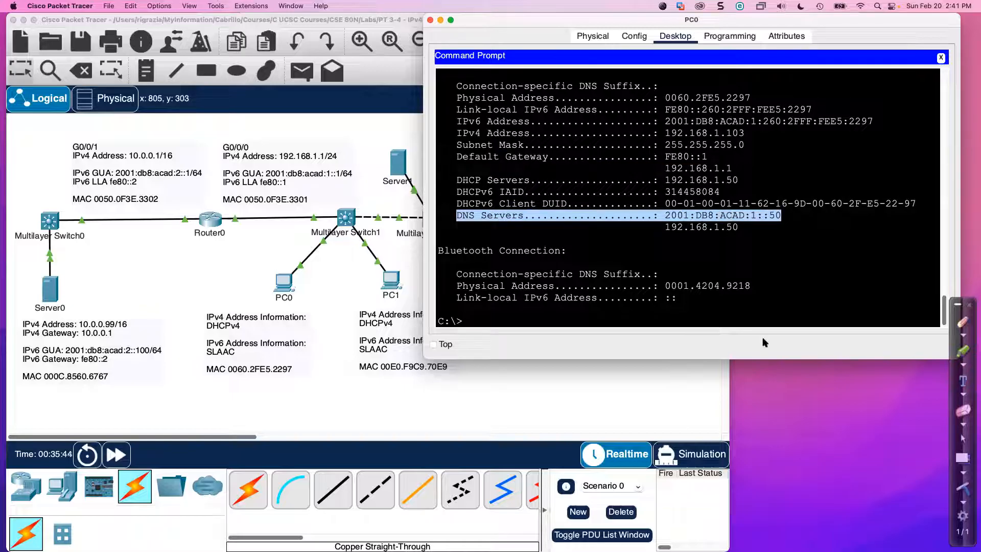
Open Router0's CLI, widen its window, enter the console password, and access privileged EXEC mode with ena and the enable password.
click(443, 401)
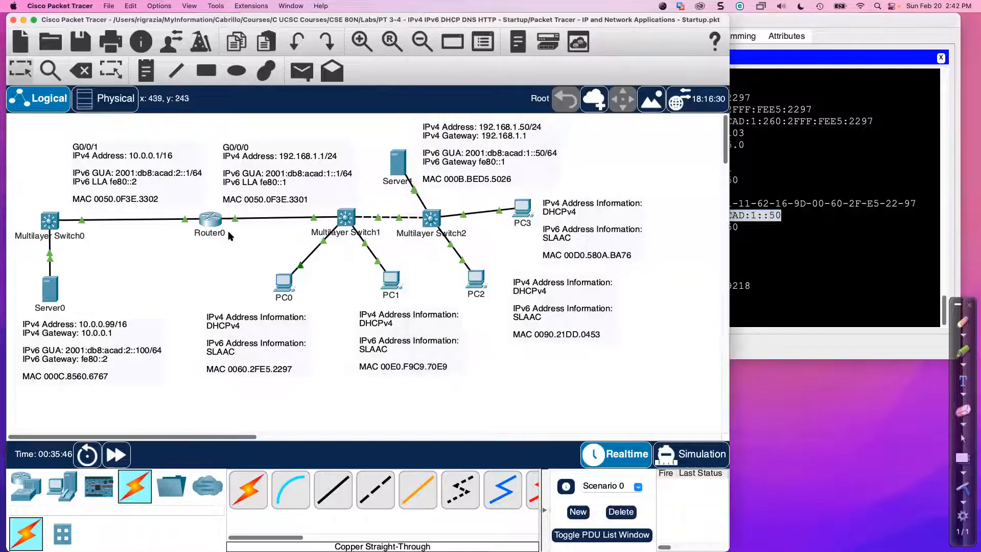
click(210, 219)
click(507, 126)
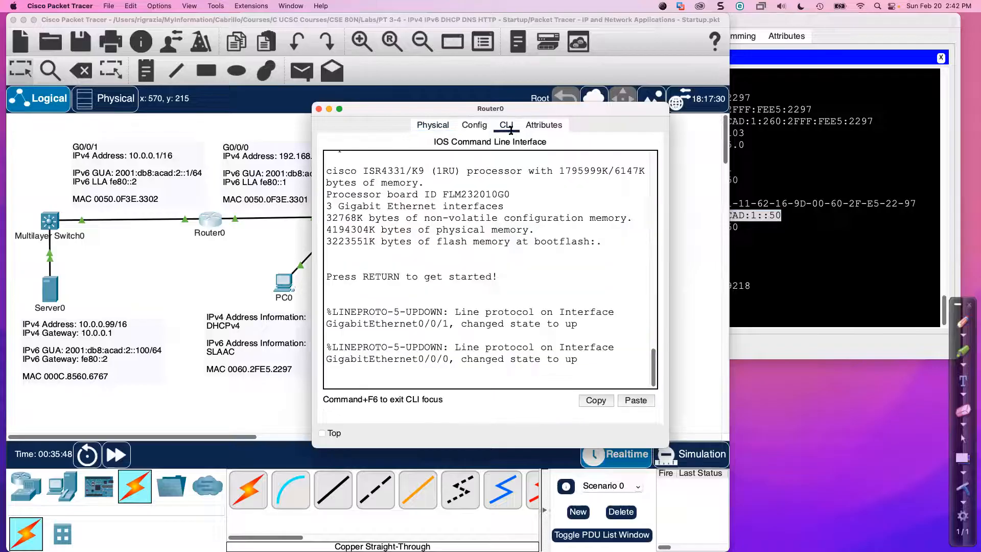
drag(668, 239, 795, 231)
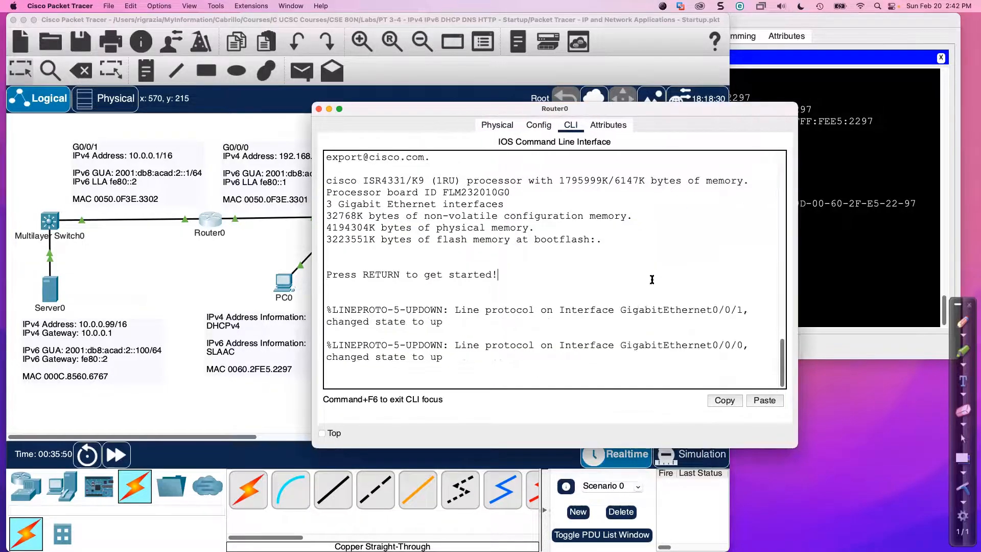
key(Return)
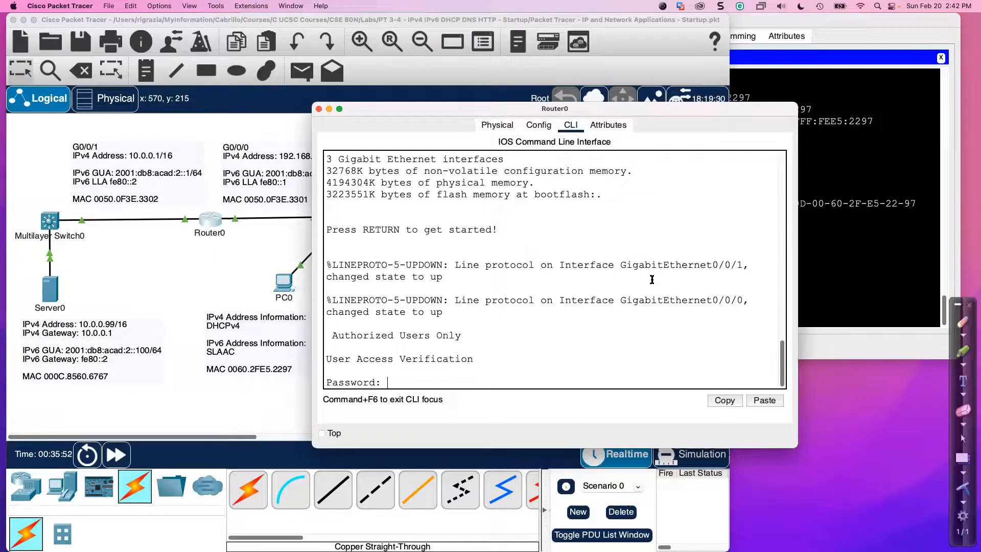
key(Return)
text(ena)
key(Return)
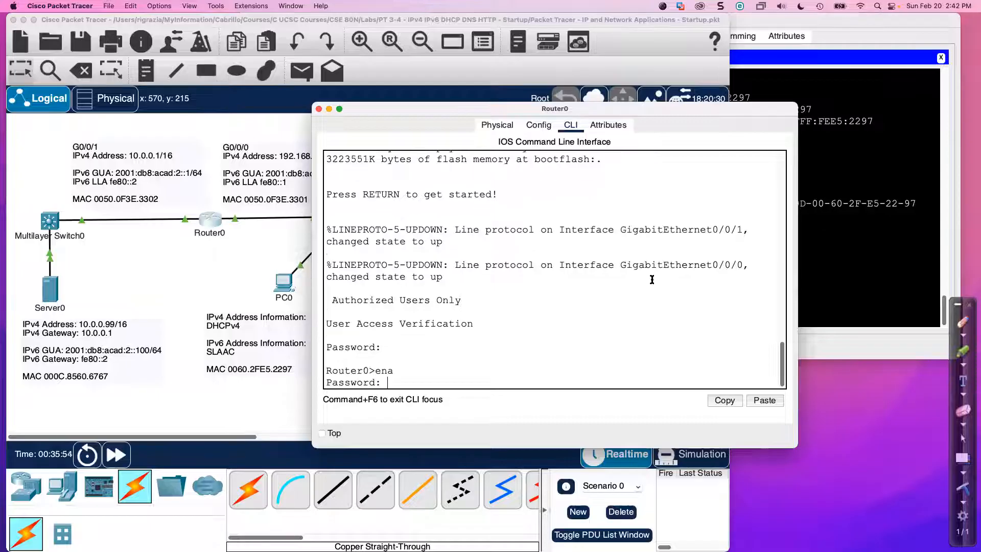
key(Return)
key(Return)
key(Return)
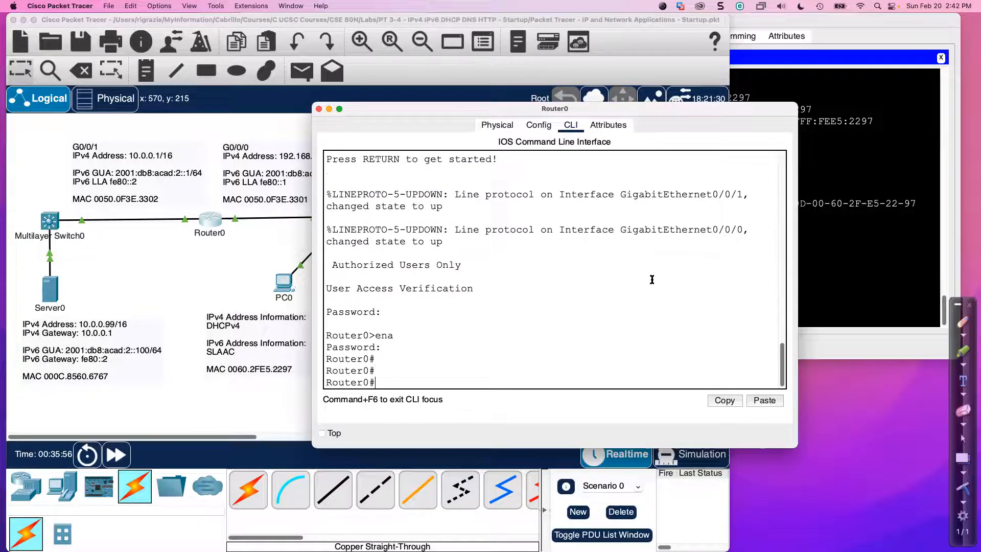
Enable IPv6 neighbor discovery debugging with debug ipv6 nd, then enlarge and move Router0's window clear of the G0/0/0 notes.
text(debug ipv6 nd)
key(Return)
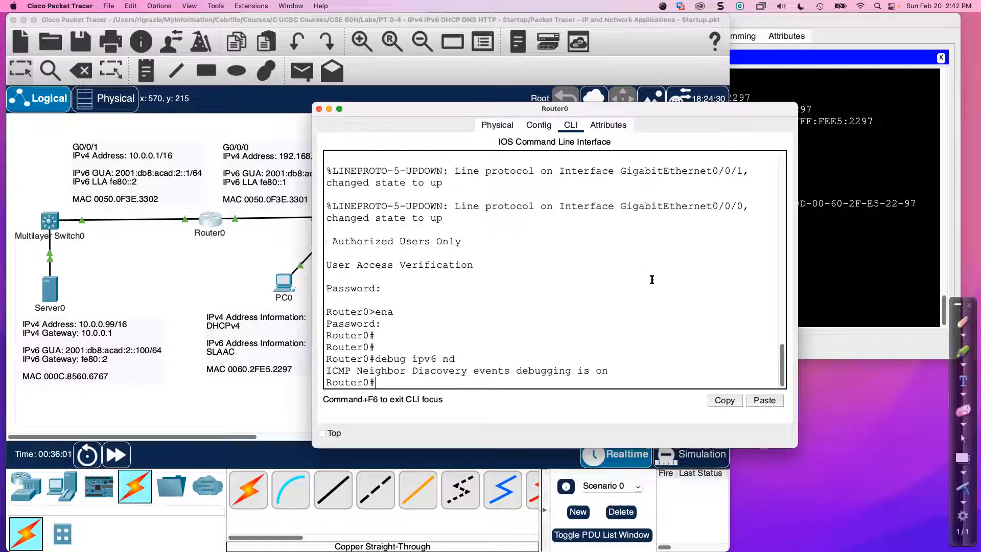
drag(492, 107, 334, 32)
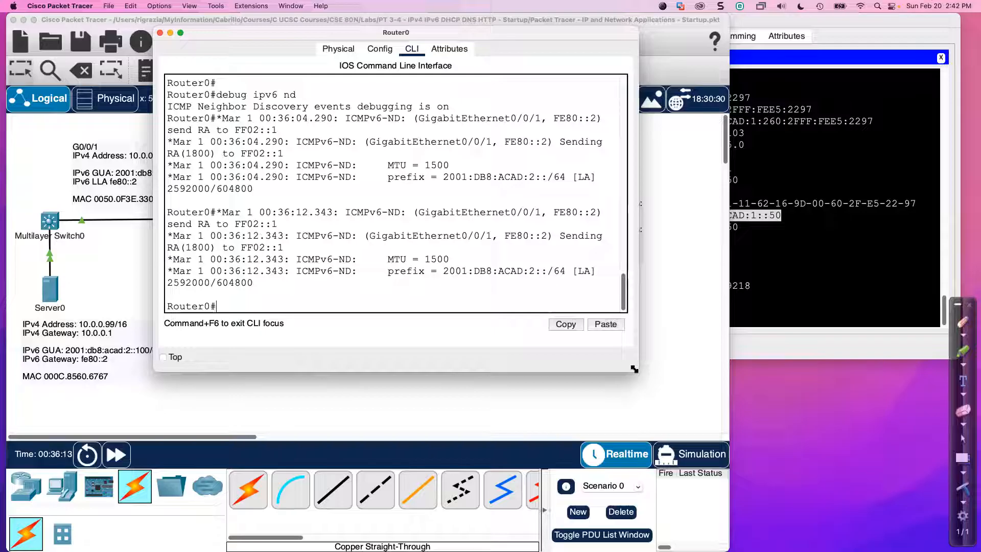
drag(634, 368, 698, 368)
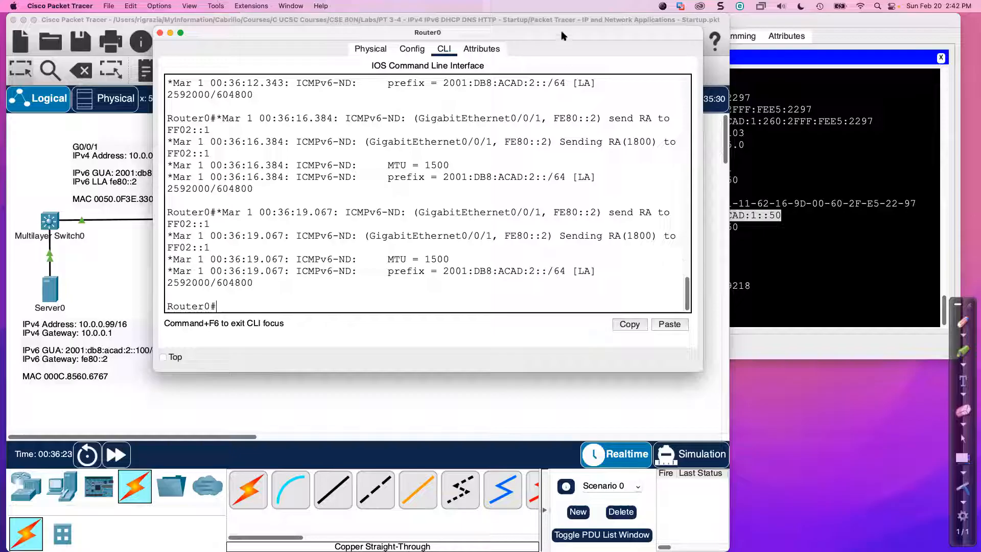
drag(561, 32, 796, 213)
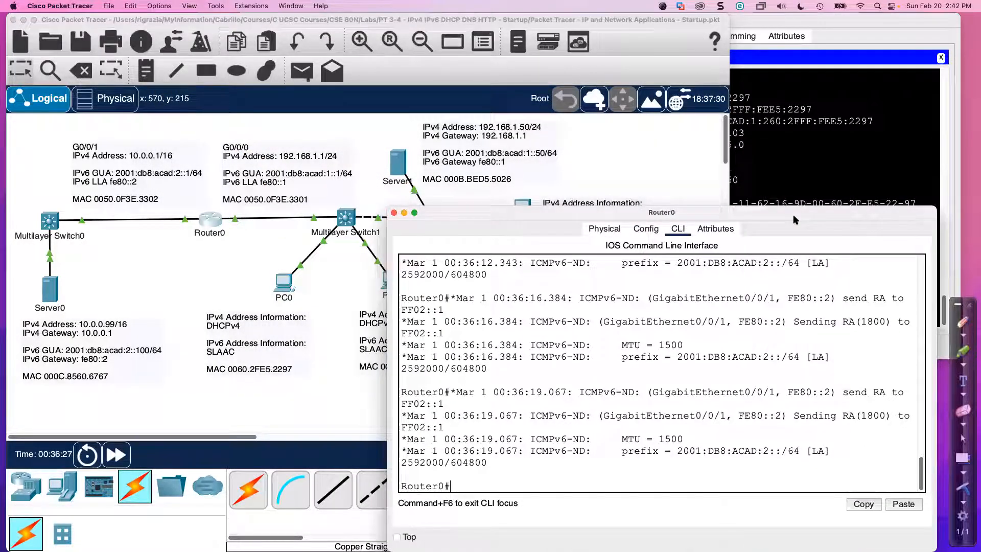
Bring the full topology forward and circle PC0 and PC1 with the blue pen.
click(618, 178)
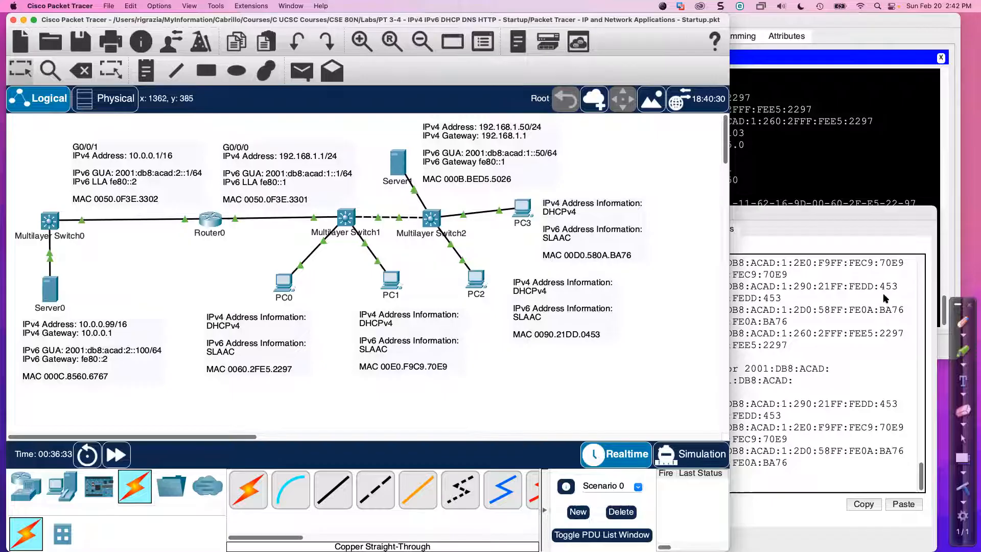
click(963, 321)
mouse_move(307, 272)
mouse_down()
mouse_move(270, 265)
mouse_move(284, 312)
mouse_move(305, 266)
mouse_up()
mouse_move(401, 267)
mouse_down()
mouse_move(412, 314)
mouse_move(404, 264)
mouse_up()
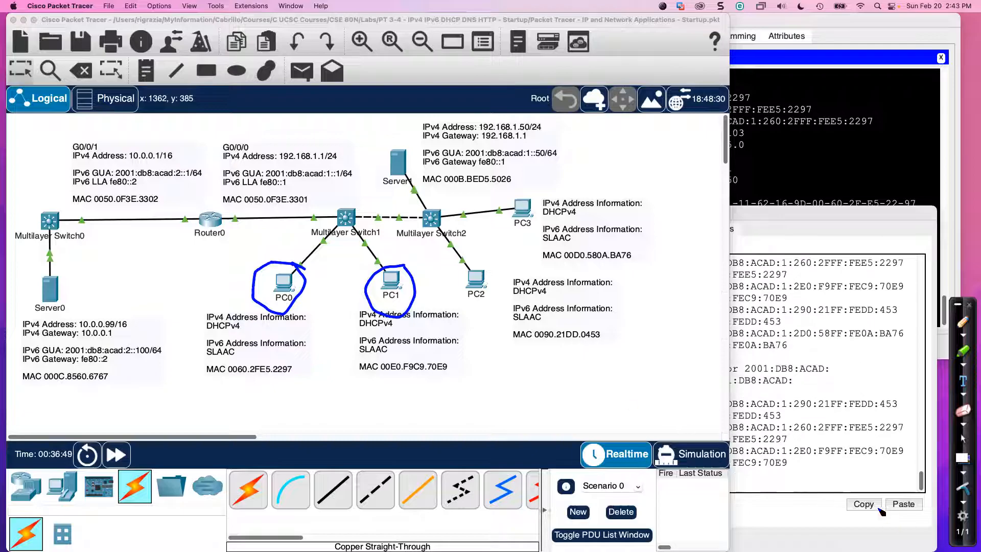
Turn off all debugging on Router0 with un all.
click(827, 476)
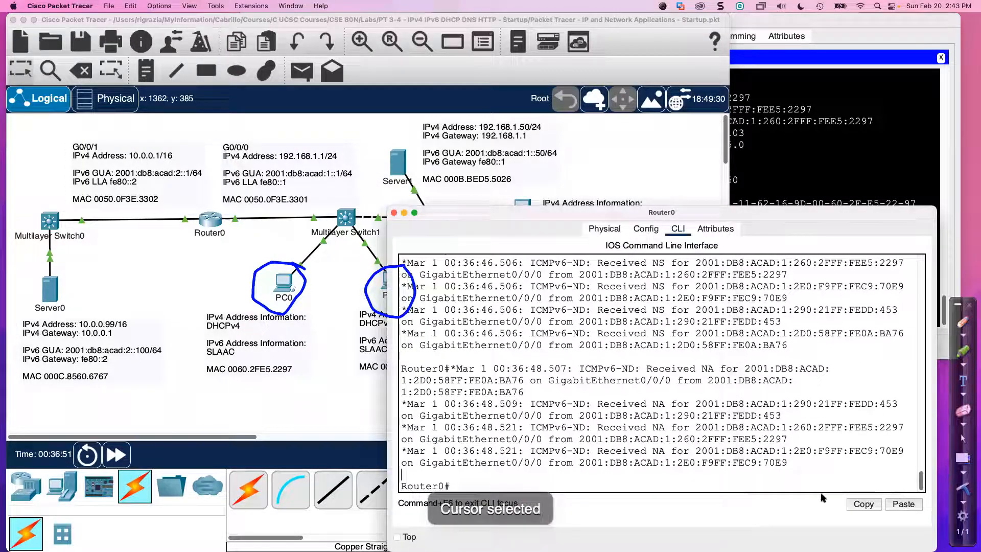
text(un all)
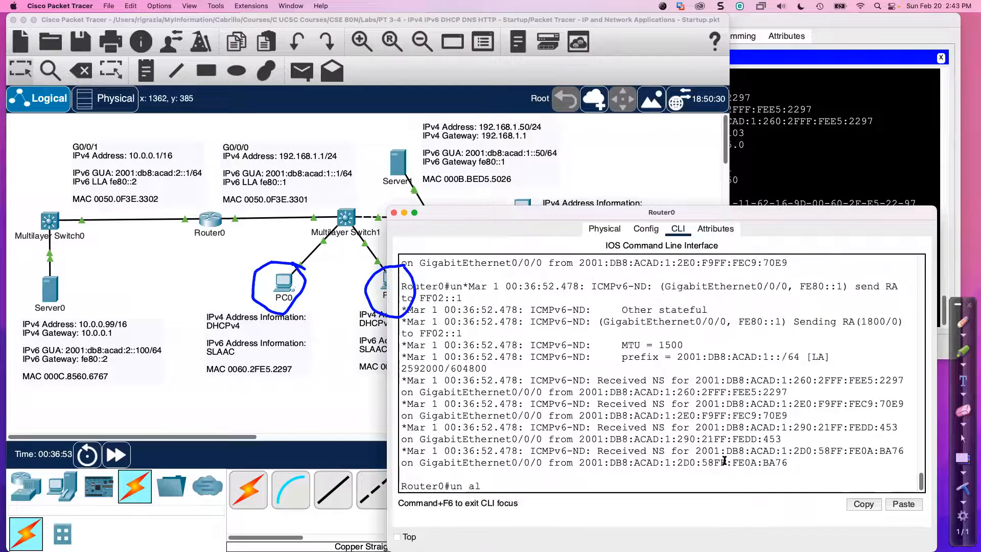
key(Return)
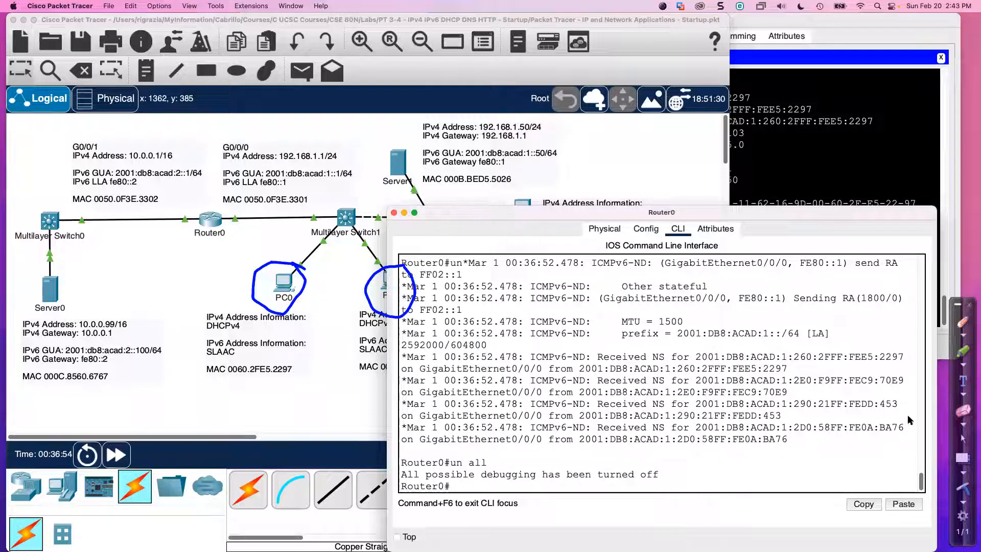
Clear the pen annotations and highlight the prefix 2001:DB8:ACAD:1::/64 and source address FE80::1 in G0/0/0's RA debug output.
click(963, 488)
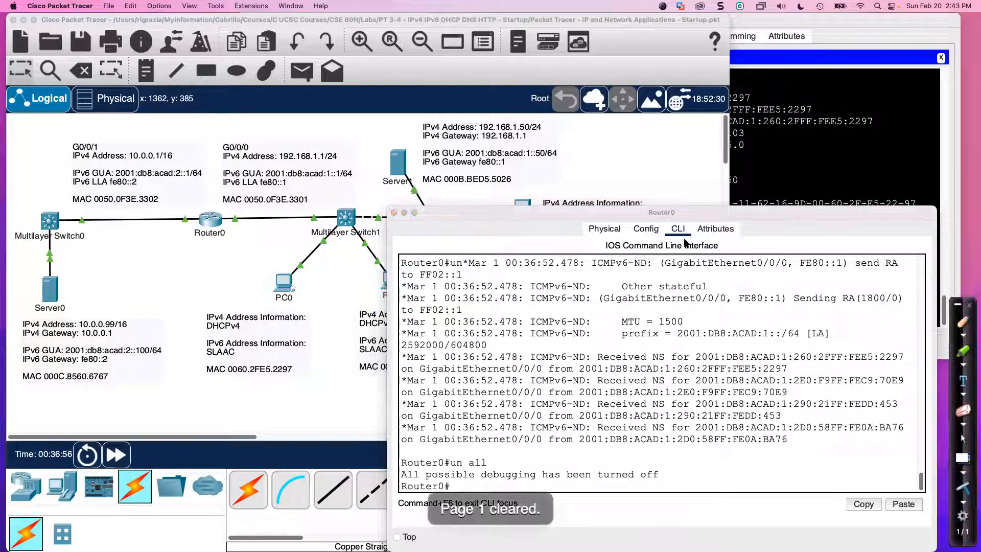
scroll(658, 322, up, 1)
click(613, 304)
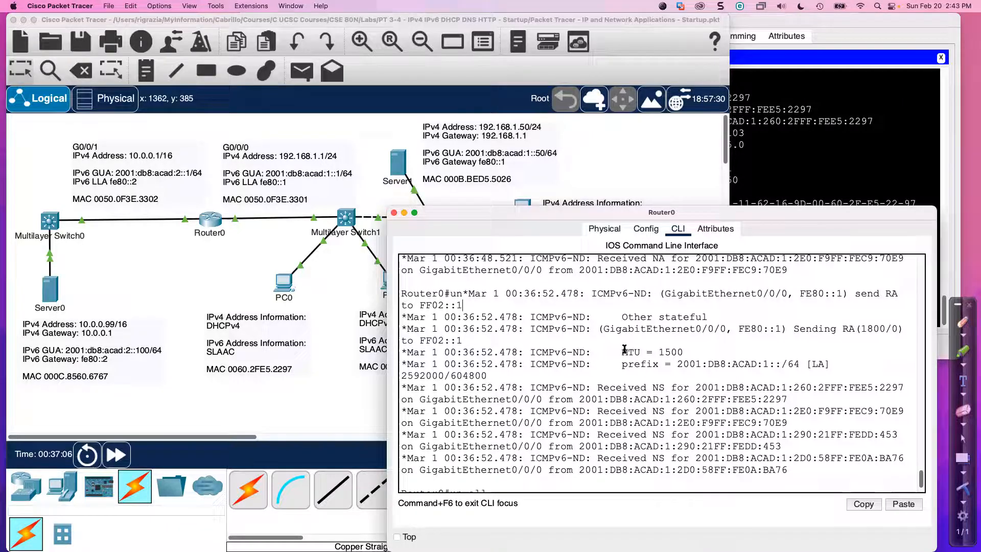
drag(676, 363, 799, 363)
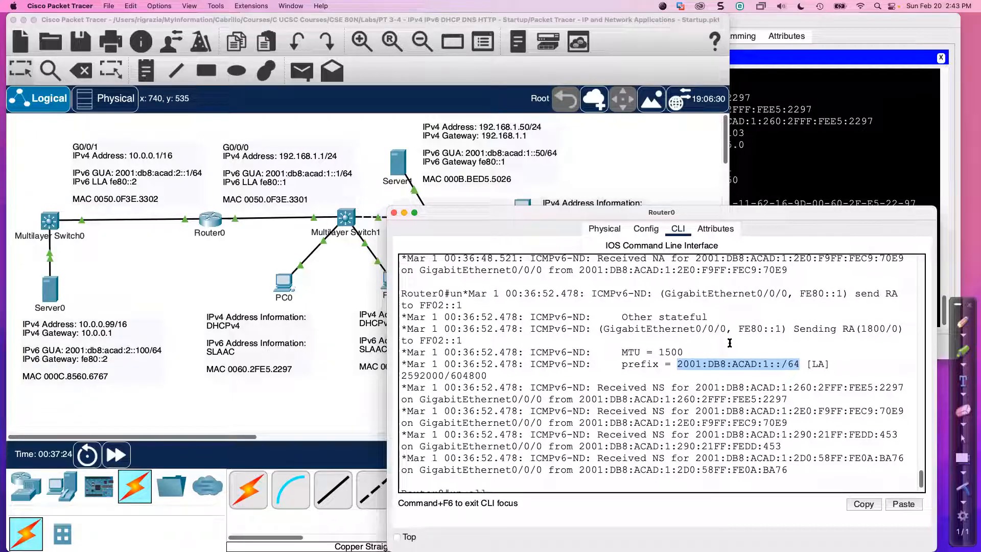
drag(739, 329, 781, 328)
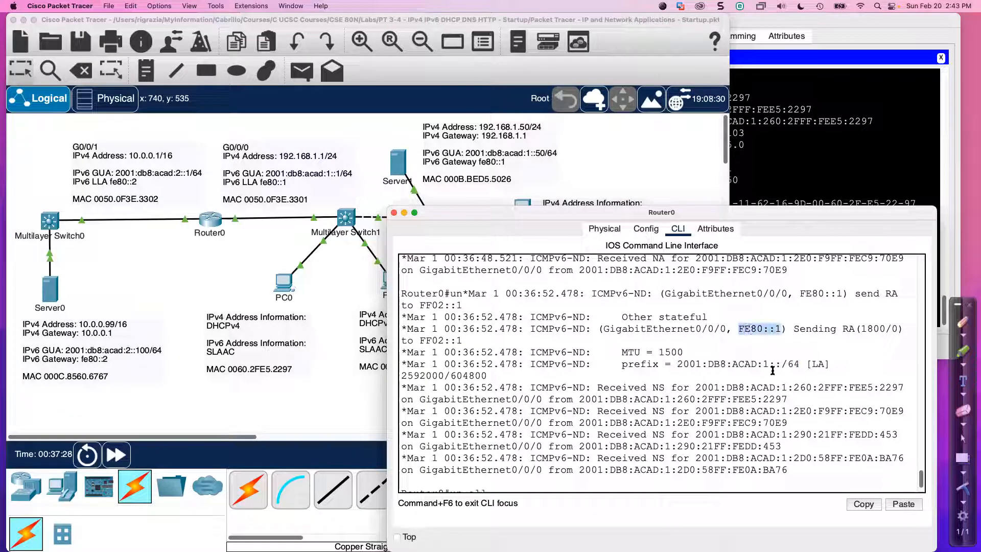
Close Router0's window, circle PC0 and Server1 on the topology with the blue pen, and clear the drawings.
click(394, 212)
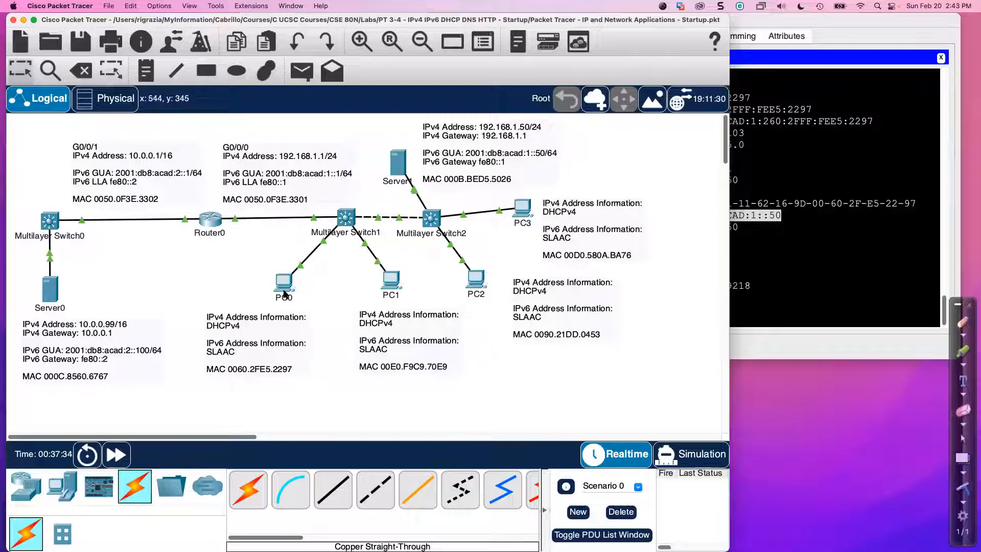
click(961, 322)
mouse_move(286, 271)
mouse_down()
mouse_move(264, 273)
mouse_move(279, 308)
mouse_move(292, 265)
mouse_up()
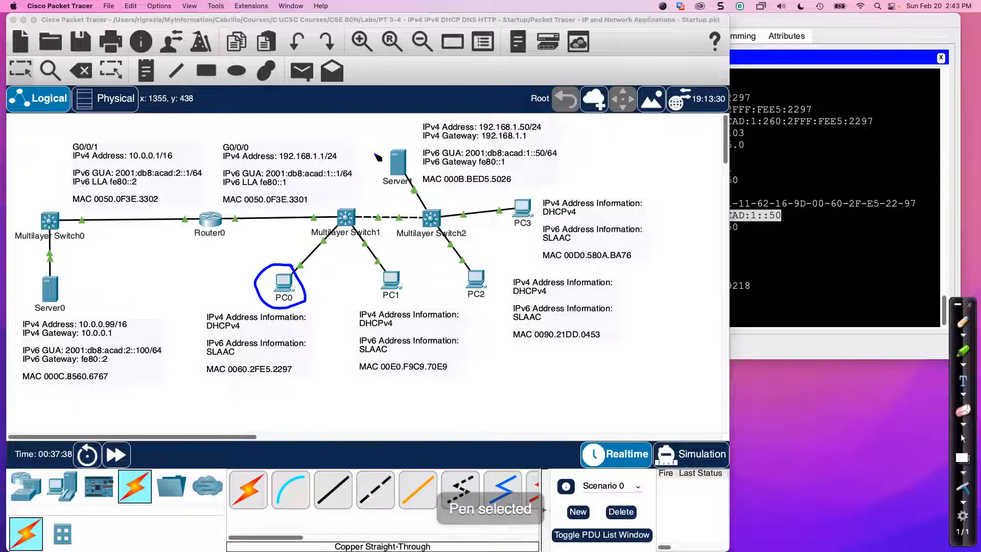
mouse_move(403, 139)
mouse_down()
mouse_move(372, 169)
mouse_move(414, 190)
mouse_move(422, 180)
mouse_move(392, 143)
mouse_move(400, 138)
mouse_up()
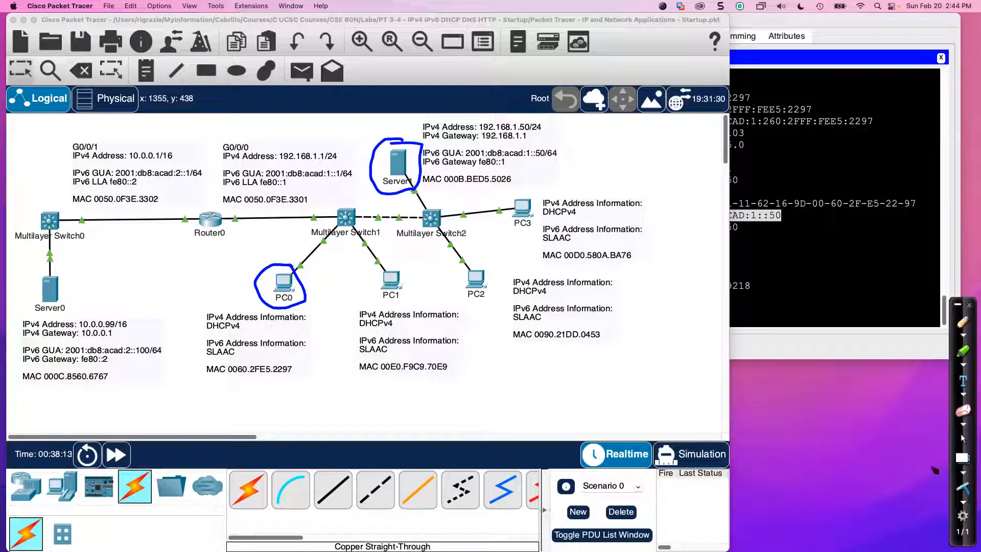
key(Escape)
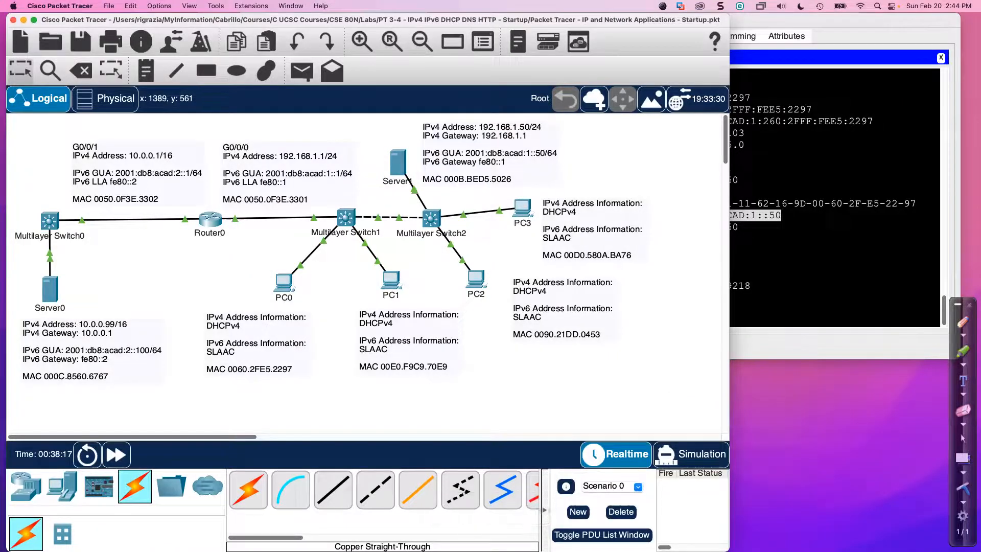
Close PC0's window and open PC3's Command Prompt in a wider window.
click(522, 209)
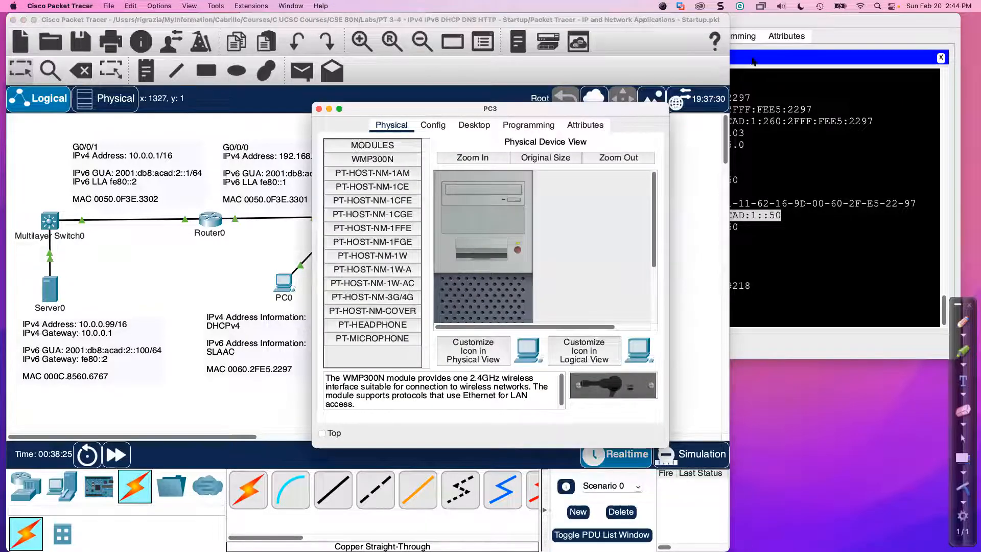
click(782, 23)
click(430, 20)
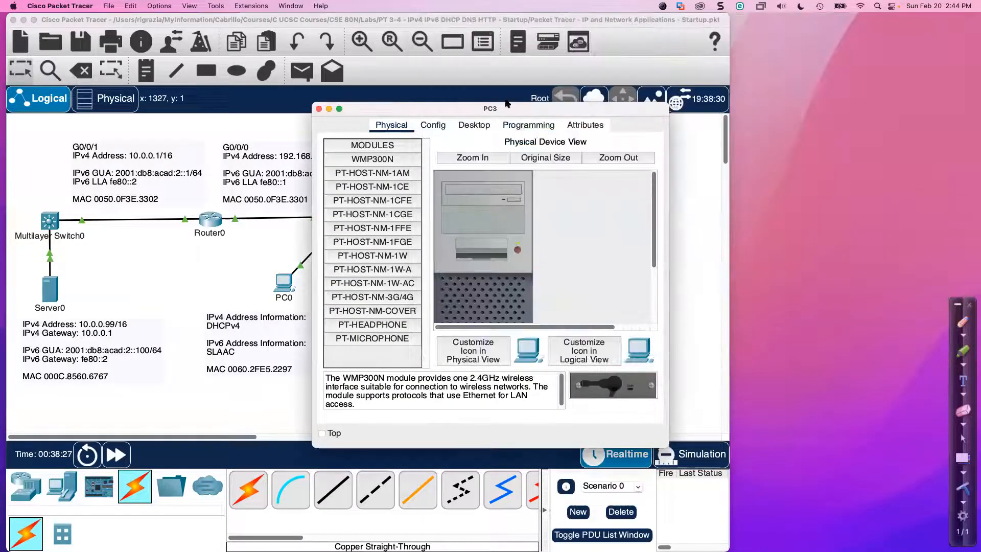
click(470, 129)
click(492, 199)
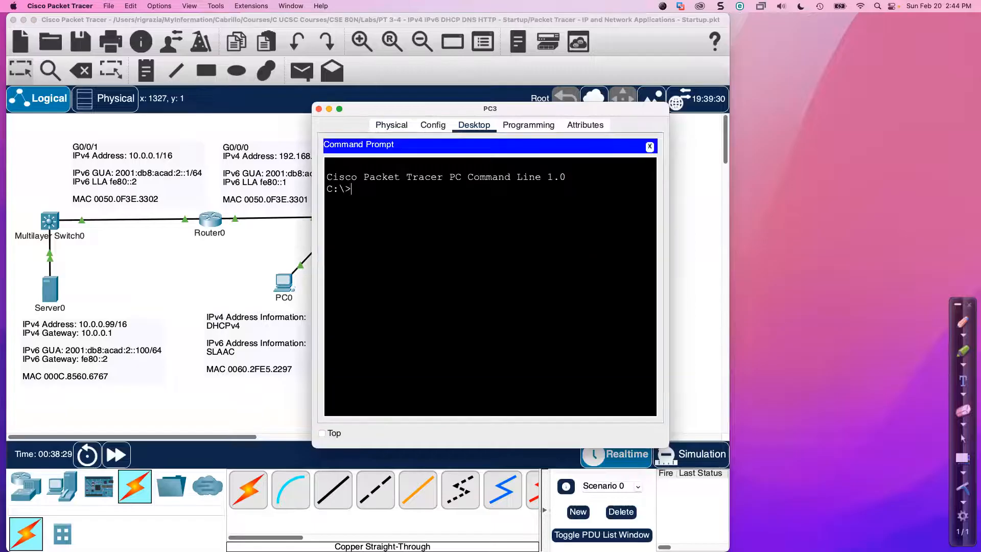
drag(669, 194, 856, 188)
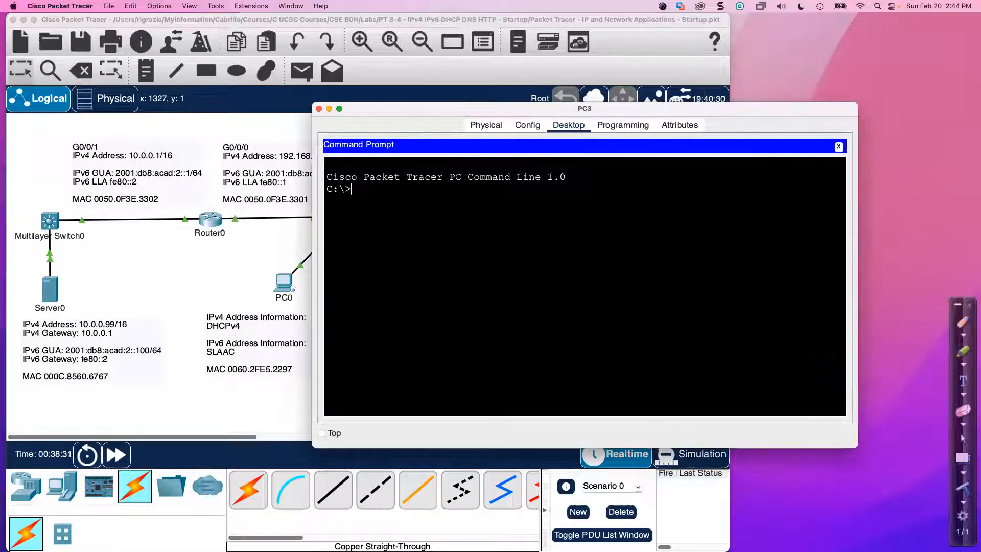
Display PC3's complete IP configuration with ipconfig /all.
text(ipconfig /a)
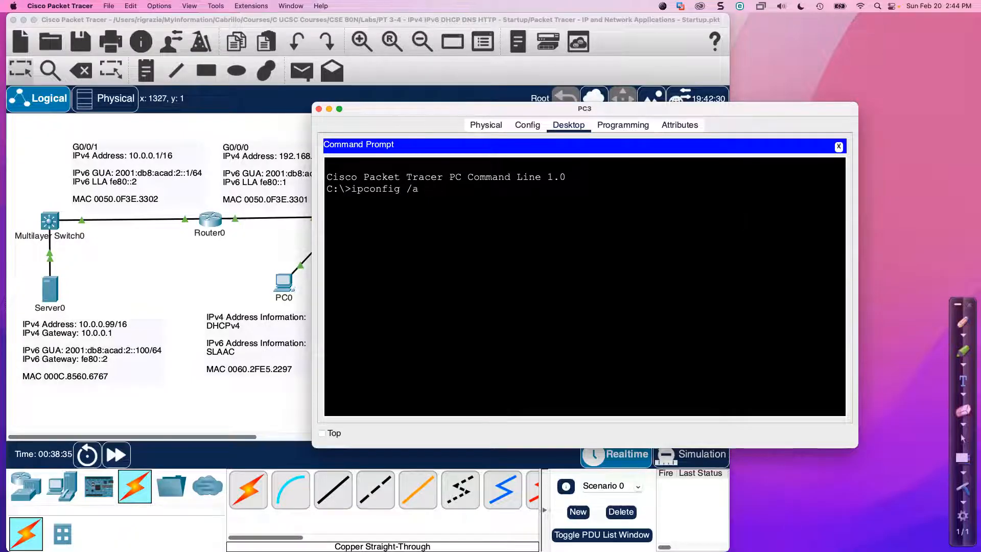
text(;;ll)
key(Return)
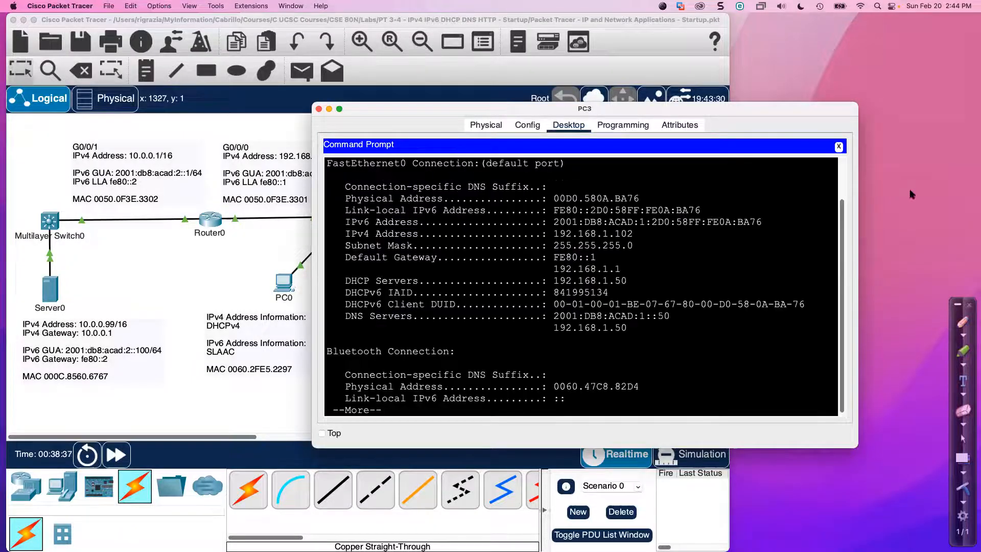
key(space)
Move PC3's window below its topology icon and highlight the IPv4 Address and Subnet Mask lines in the ipconfig output.
drag(712, 103, 763, 251)
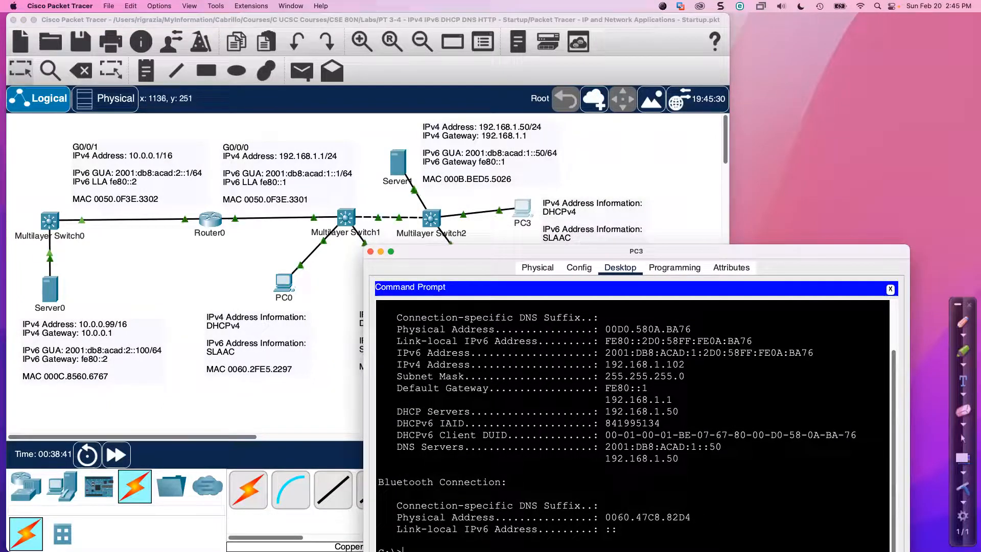
drag(396, 364, 685, 364)
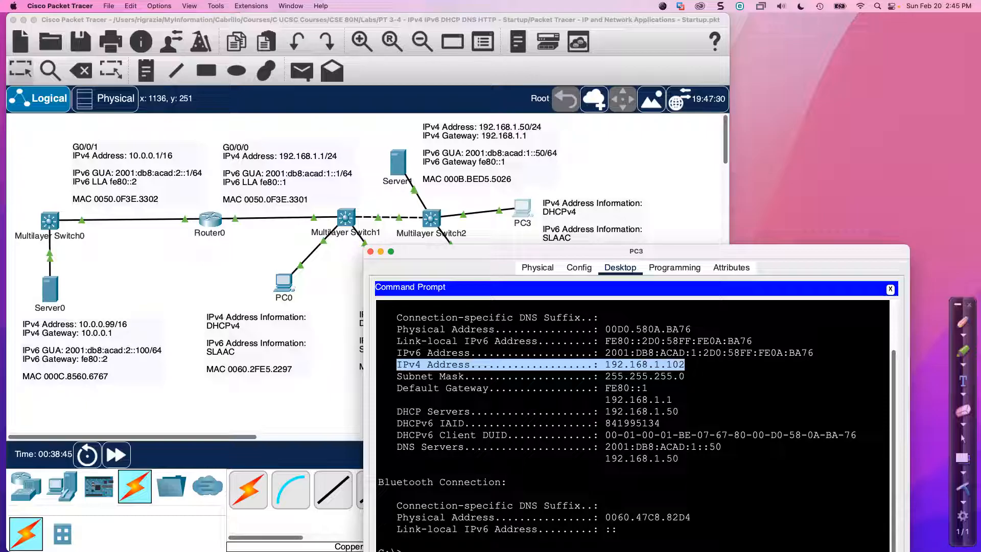
drag(684, 364, 691, 373)
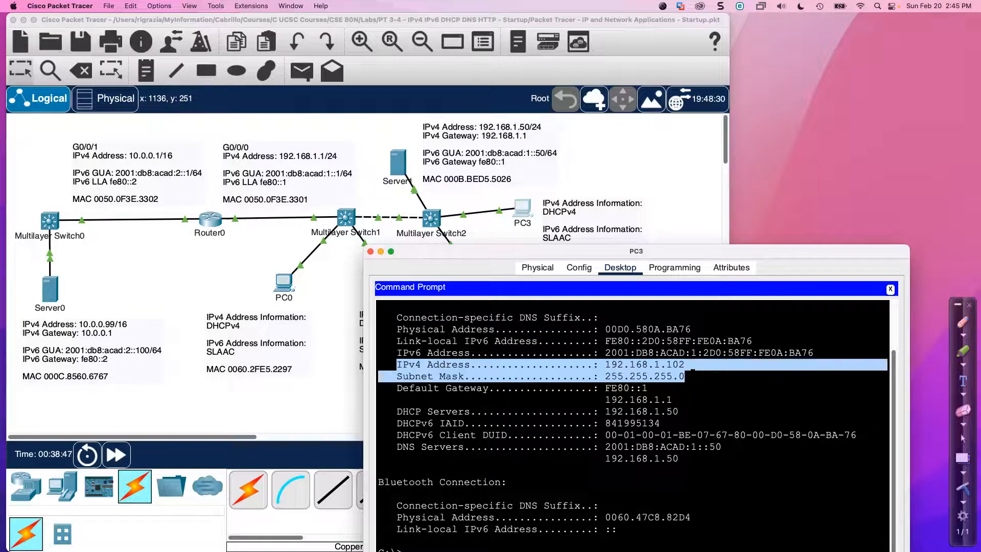
Highlight the IPv4 default gateway and the IPv4 DNS server address in PC3's ipconfig output.
drag(397, 387, 672, 400)
drag(604, 399, 666, 400)
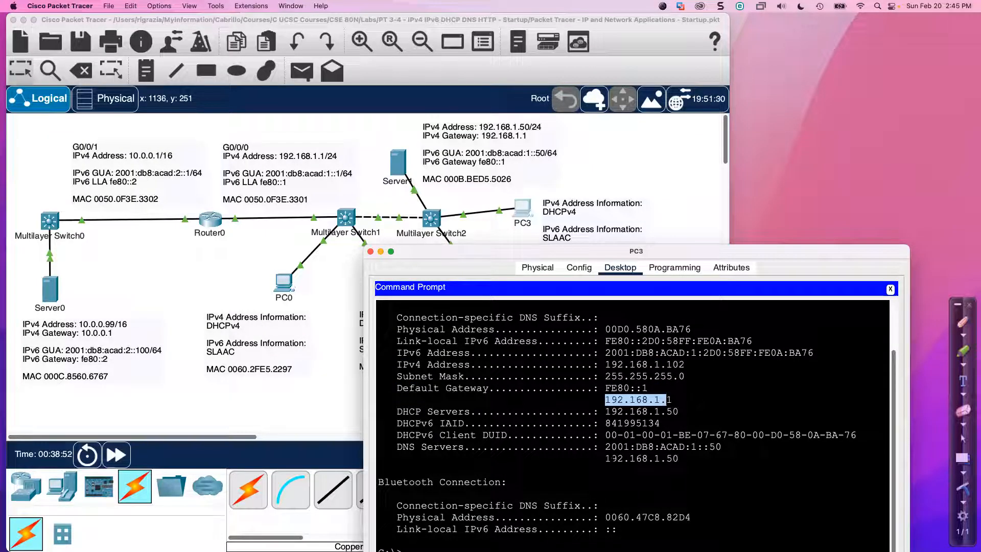
drag(605, 458, 679, 458)
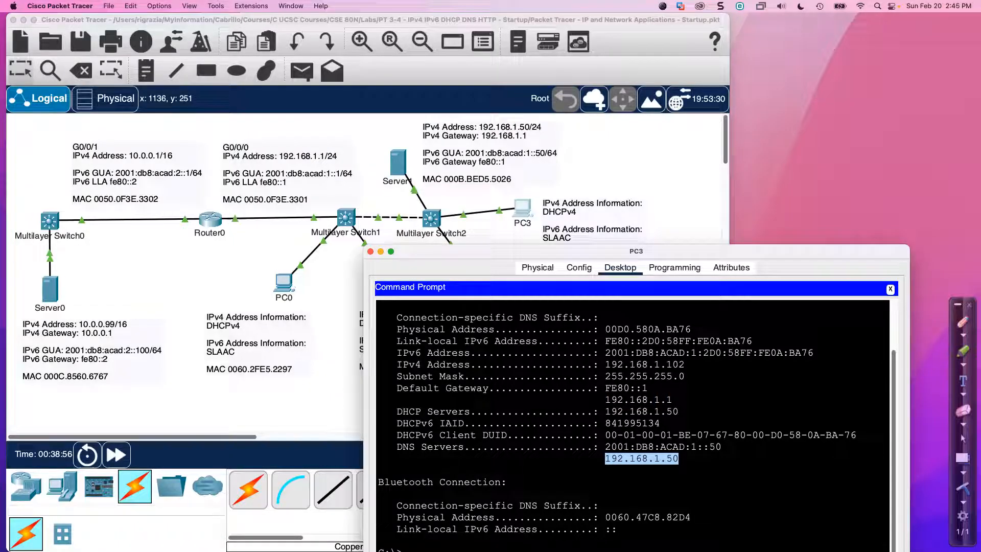
Highlight the IPv6 address's prefix and interface ID, the IPv6 default gateway and the IPv6 DNS server in PC3's ipconfig output.
click(606, 353)
drag(605, 353, 700, 353)
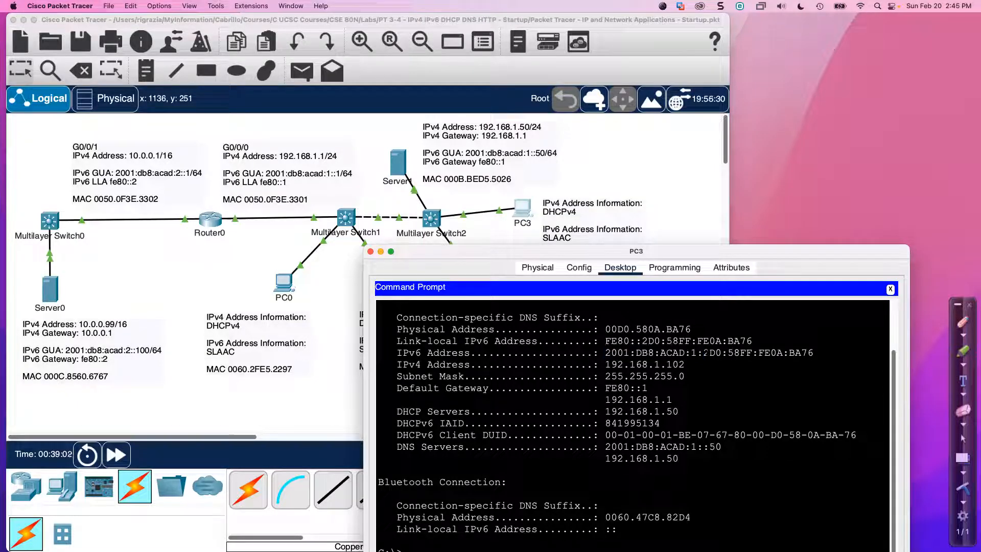
drag(704, 352, 814, 352)
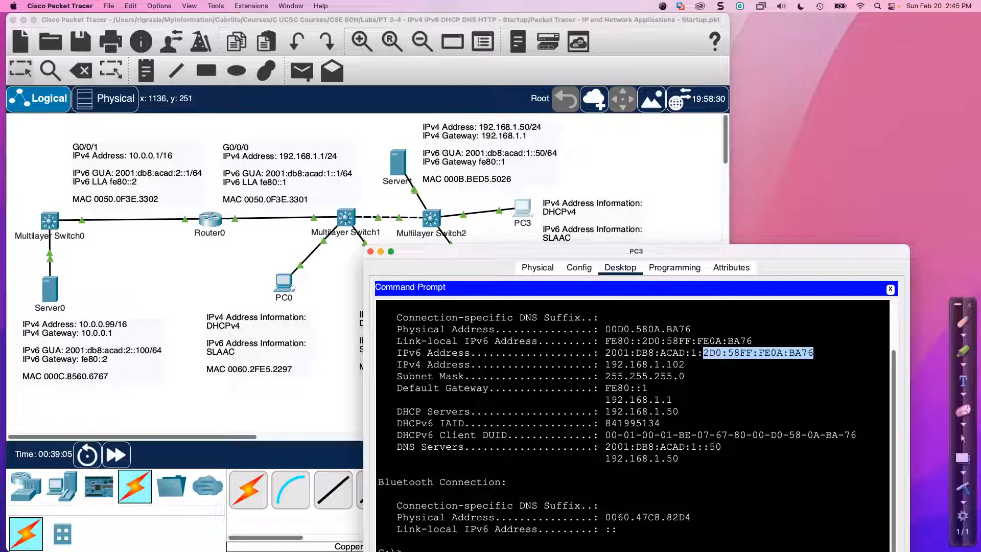
drag(605, 388, 648, 388)
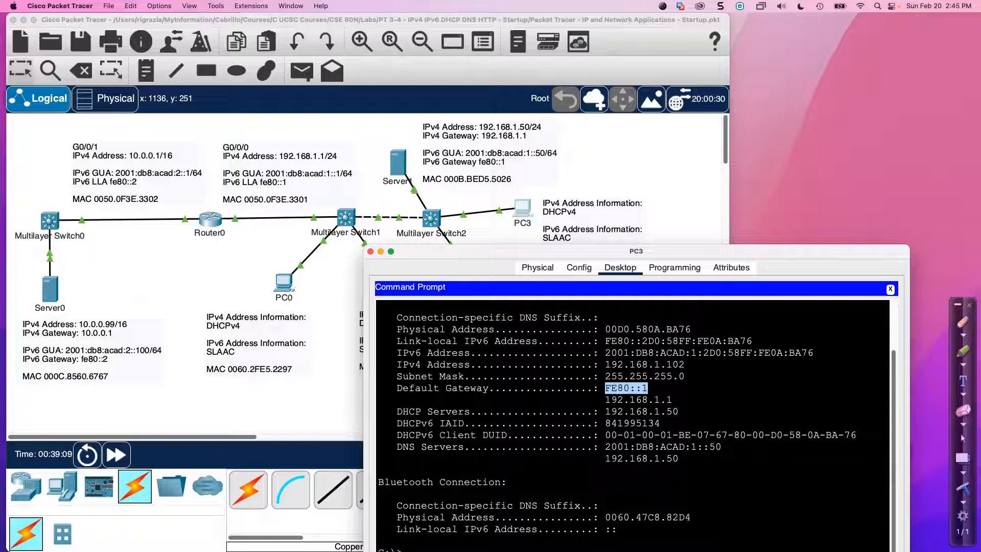
drag(605, 447, 720, 446)
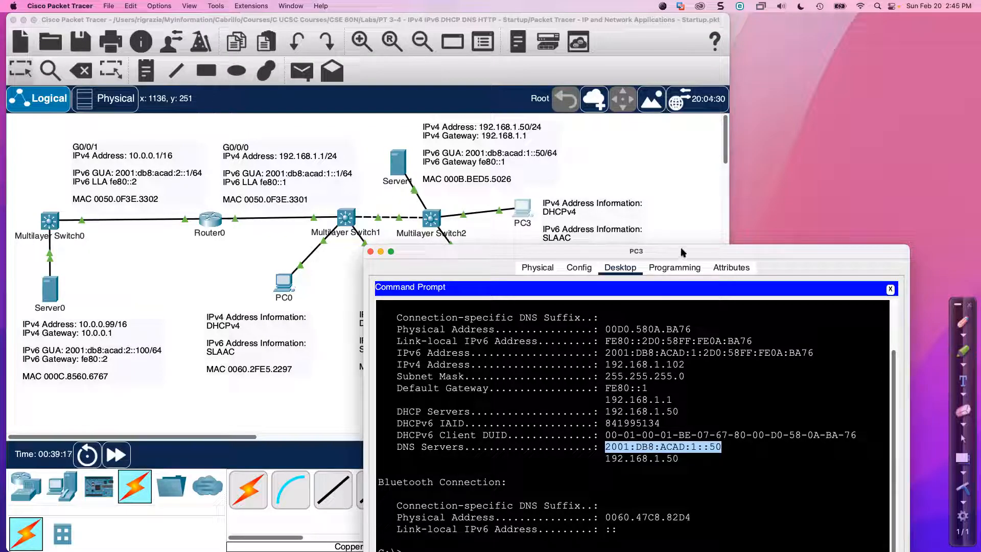
Close PC3's window and open Server0's HTTP service settings in a wider window.
drag(681, 251, 699, 224)
click(388, 226)
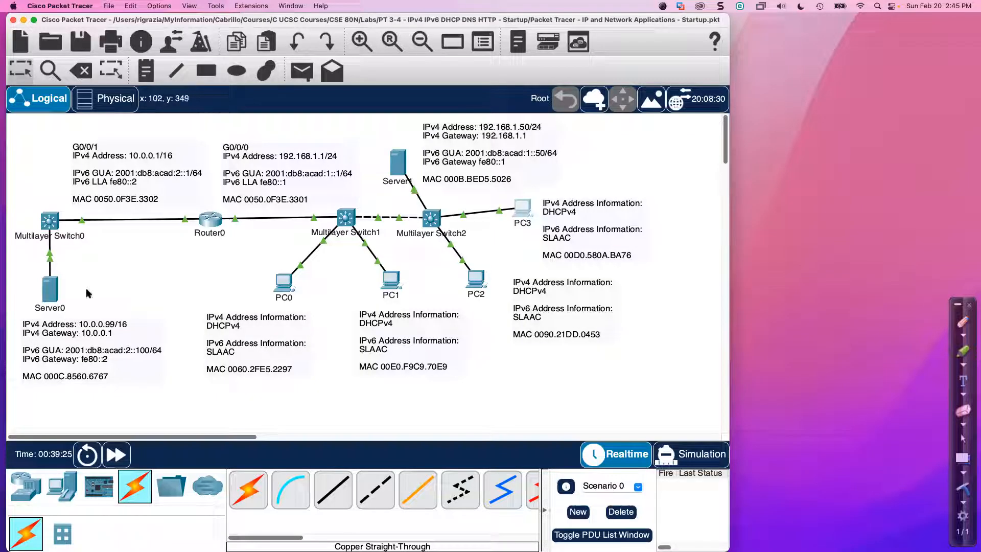
click(51, 289)
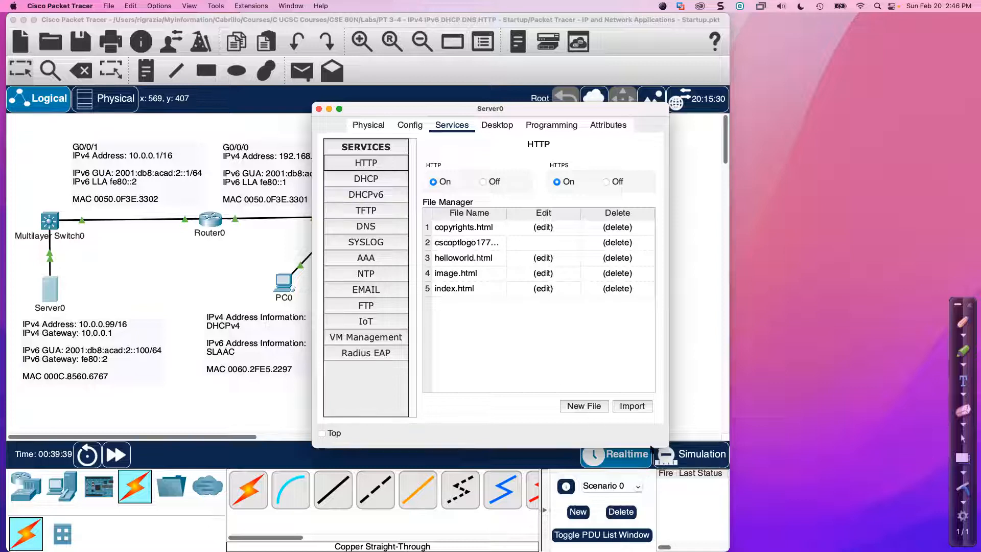
drag(667, 446, 809, 437)
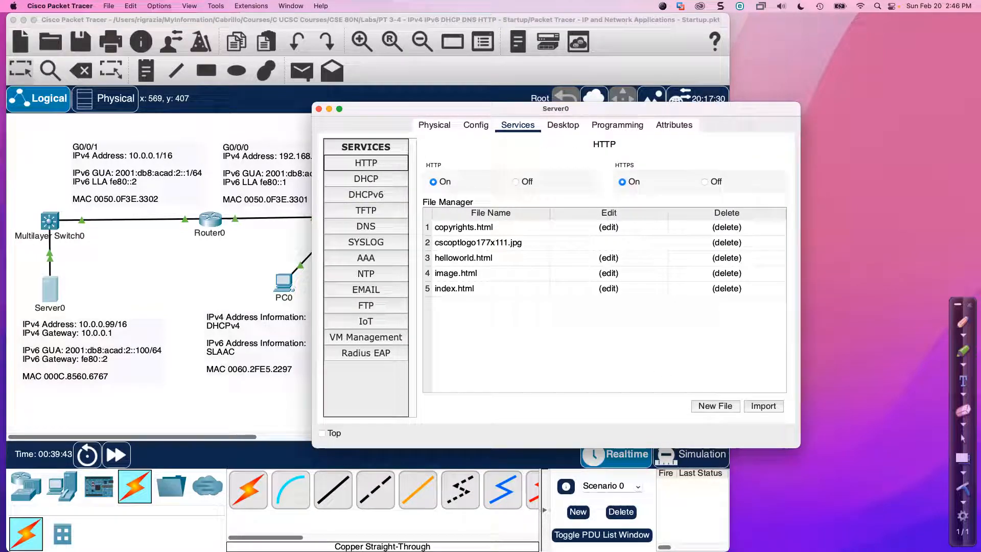
Open index.html for editing in Server0's HTTP file list and highlight its HTML code.
click(454, 289)
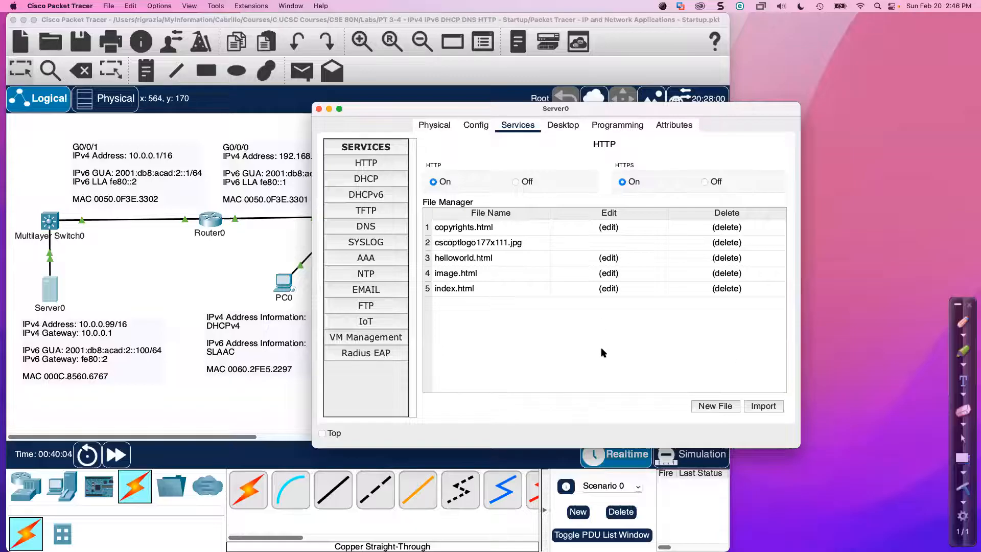
click(453, 290)
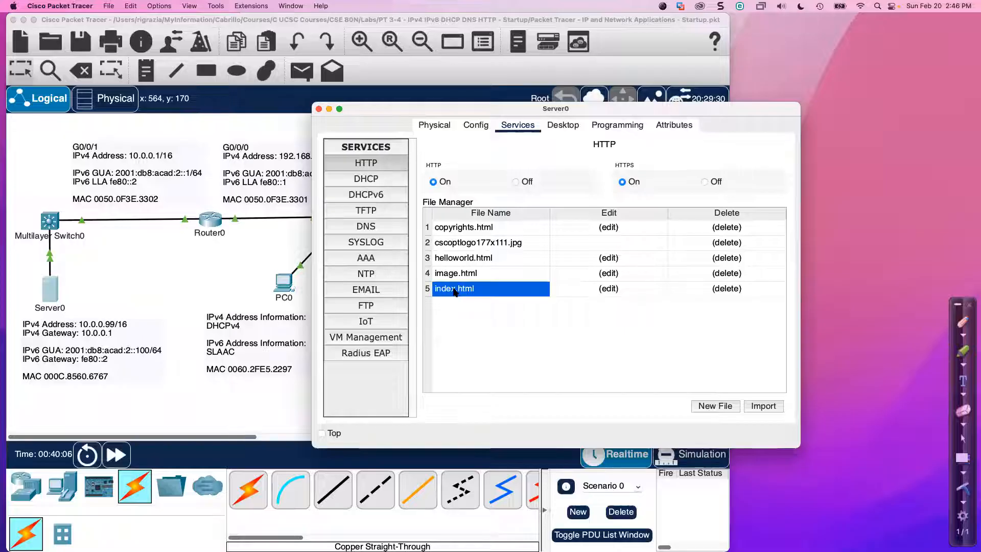
click(607, 288)
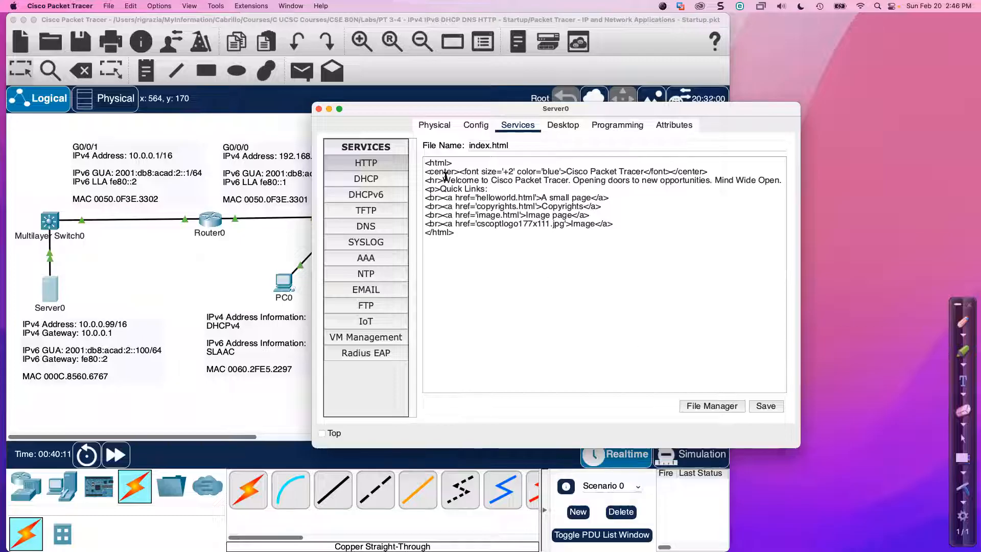
drag(422, 163, 490, 240)
click(494, 232)
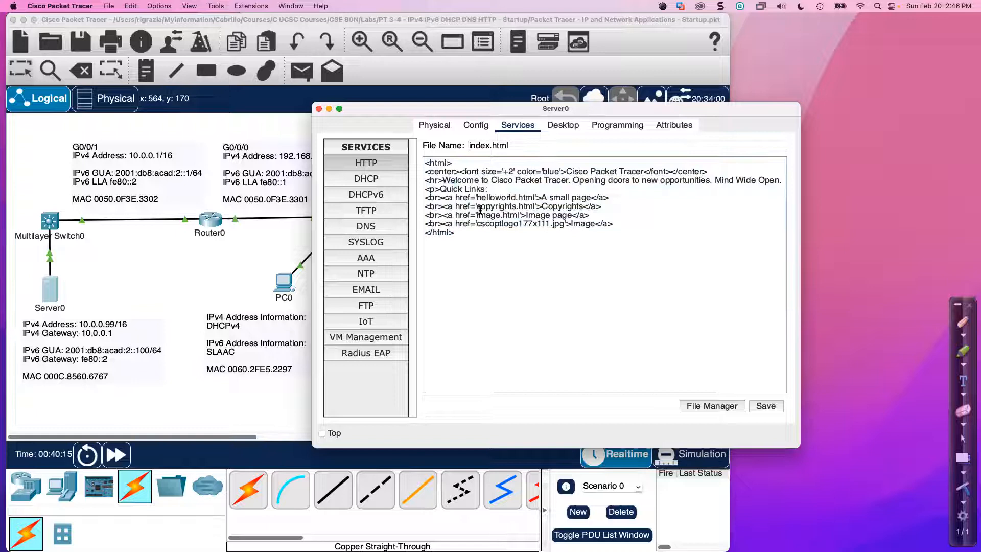
Replace the welcome sentence in index.html with "Welcome to Rick's Surf and Skate Shop!".
double_click(445, 179)
drag(519, 182, 775, 180)
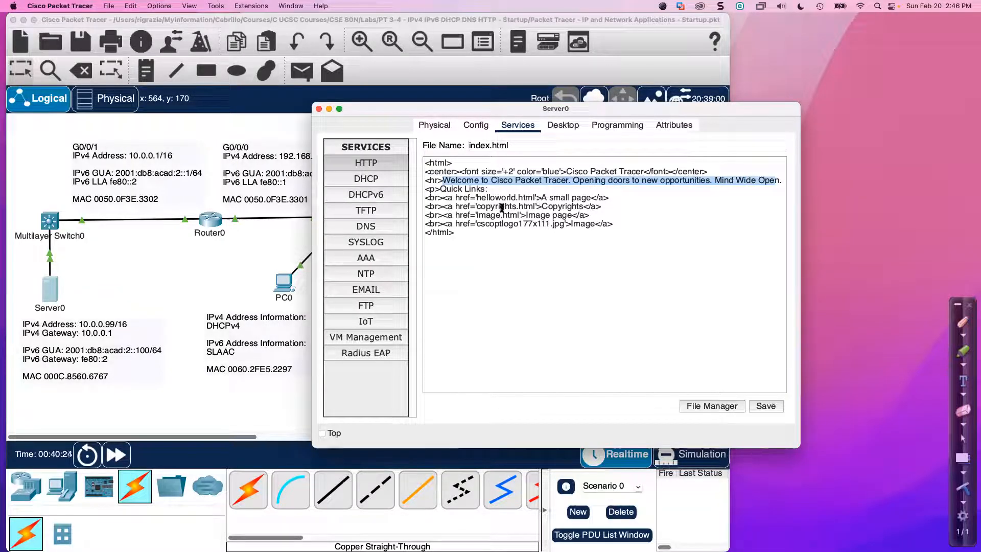
click(463, 198)
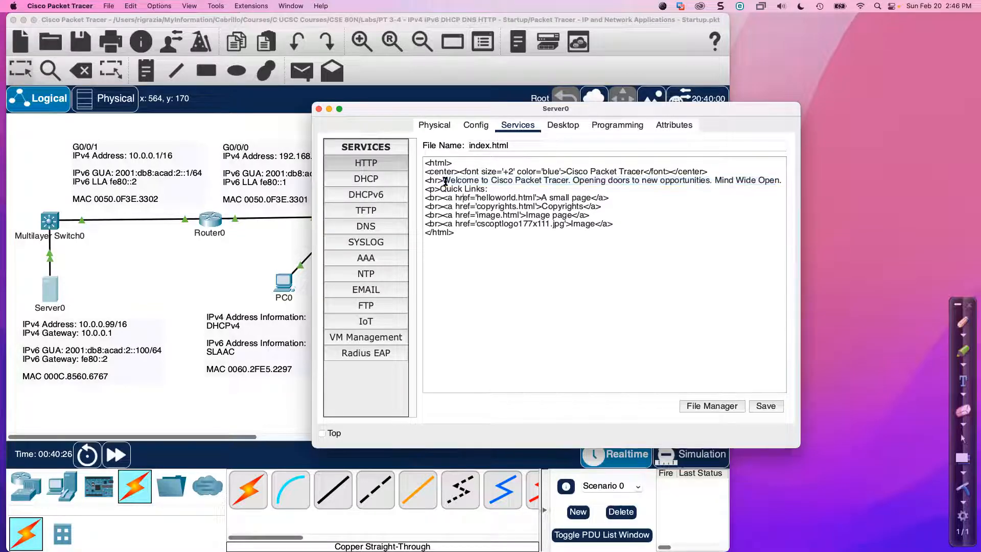
drag(446, 181, 781, 180)
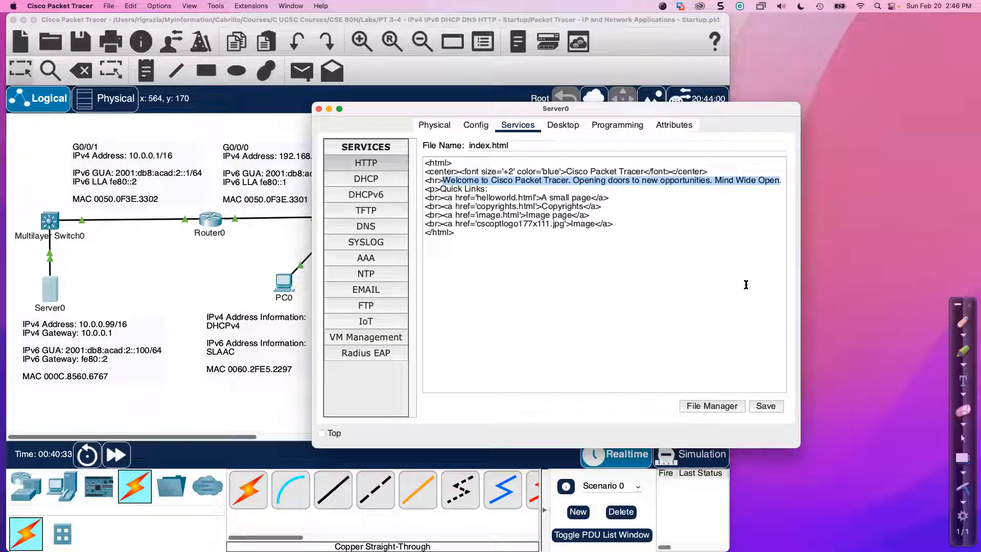
key(BackSpace)
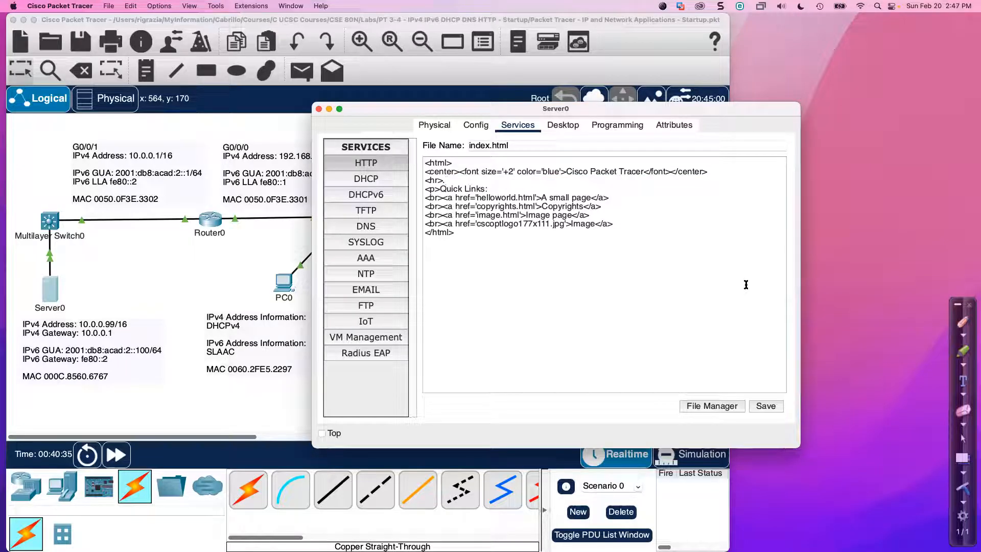
text(Welcome to Rick's Surf Shop!)
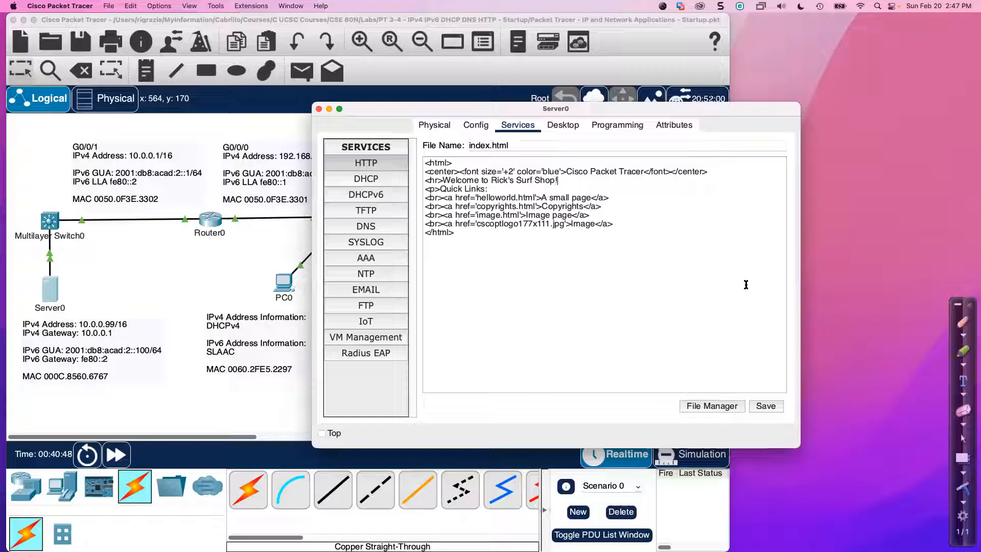
key(BackSpace)
key(BackSpace)
key(BackSpace)
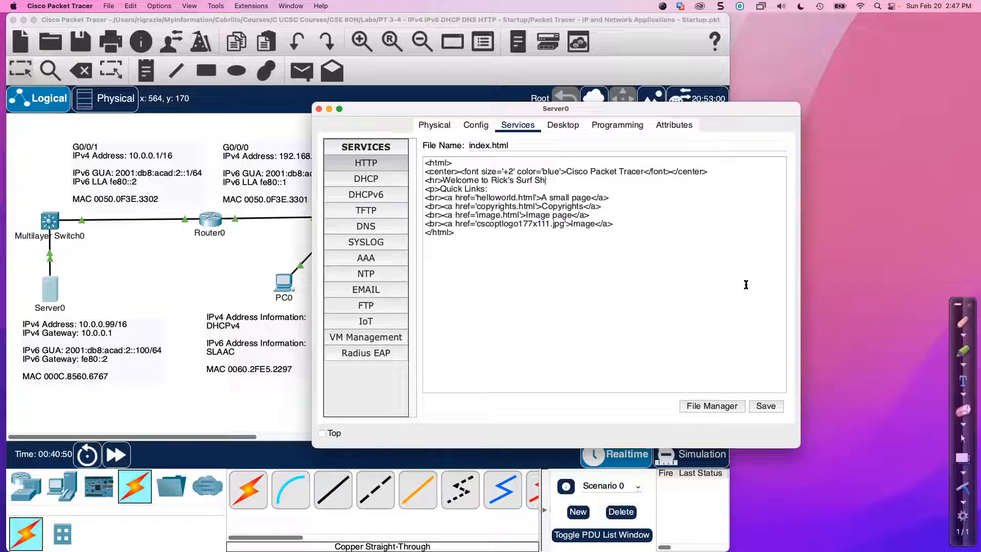
key(BackSpace)
text(and Skate Shop!)
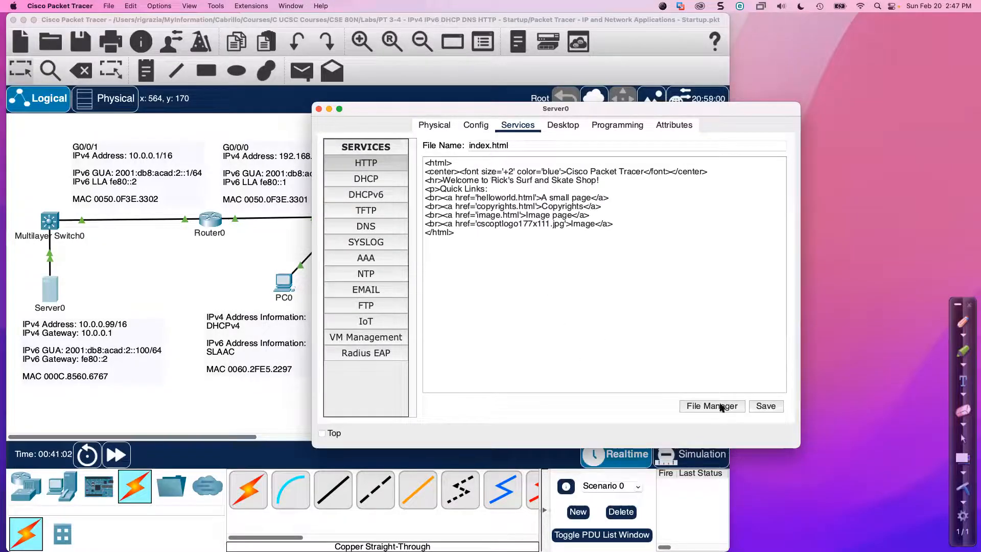
Save index.html, overwriting the existing file, and close Server0's window.
click(761, 406)
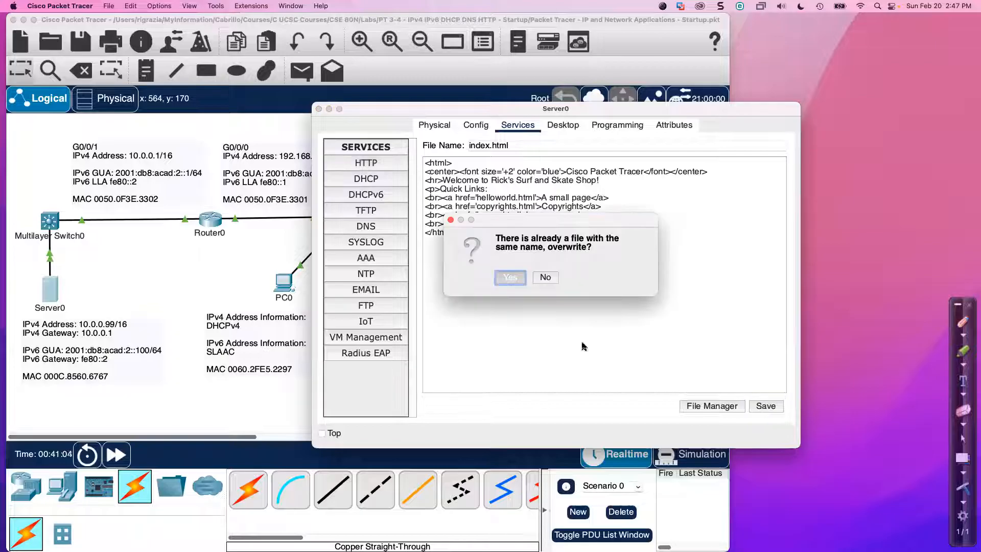
click(512, 279)
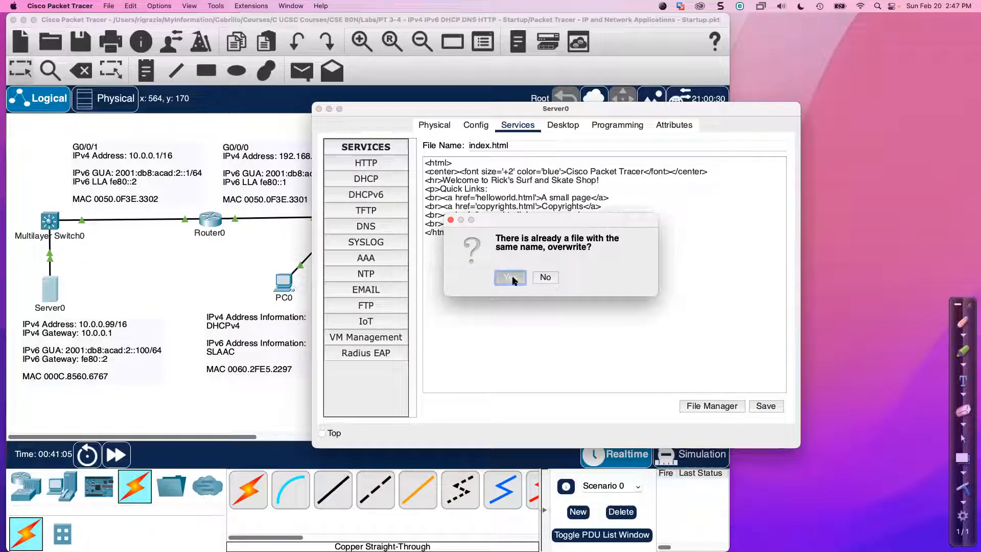
click(319, 109)
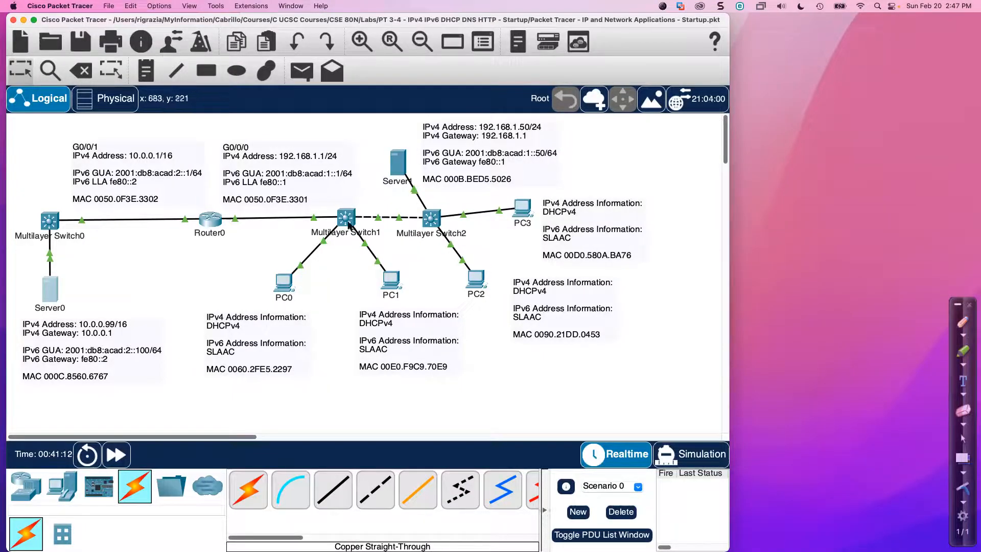
Reopen Server0's index.html, add "!!" to the end of the welcome line, save it over the existing file, and close the window.
click(46, 290)
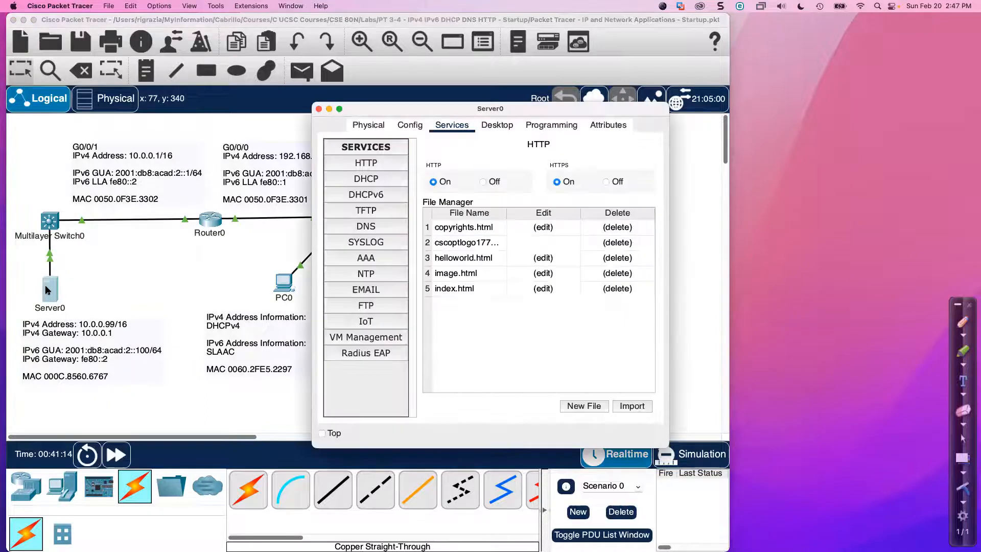
click(543, 289)
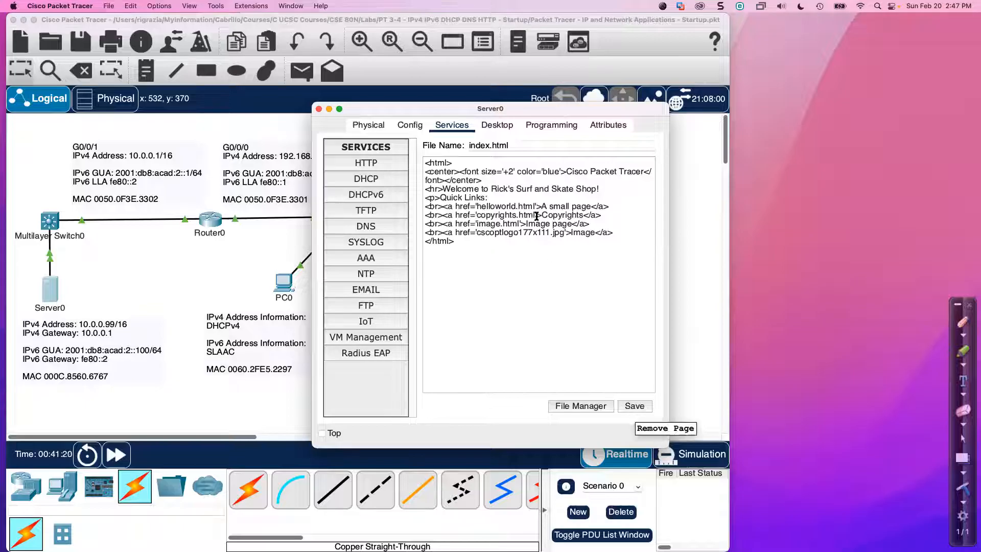
drag(671, 226, 806, 226)
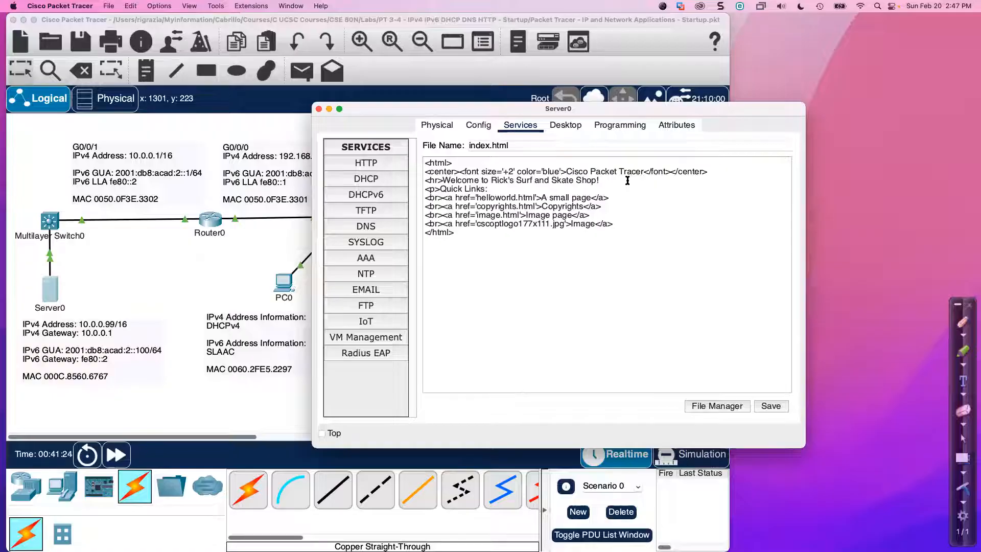
text(!!)
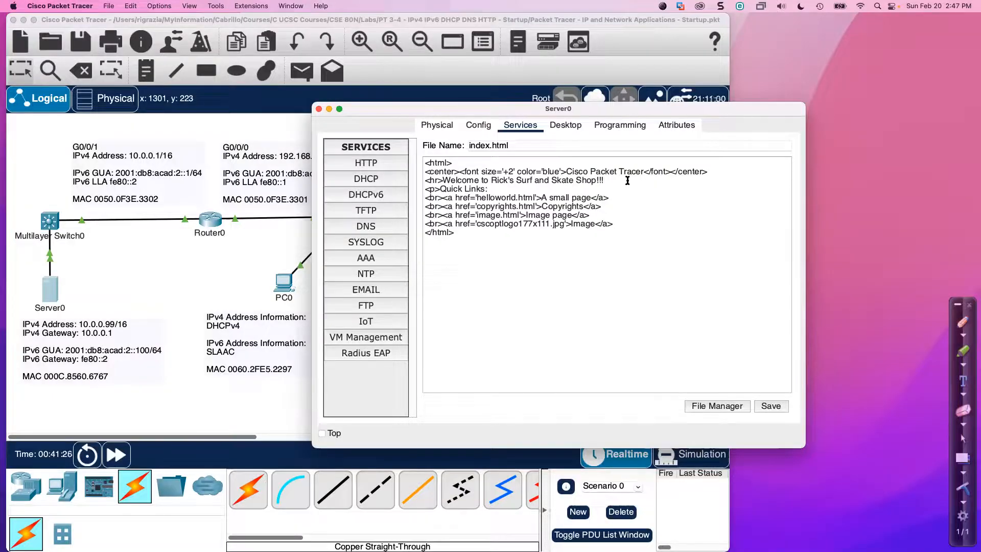
click(770, 406)
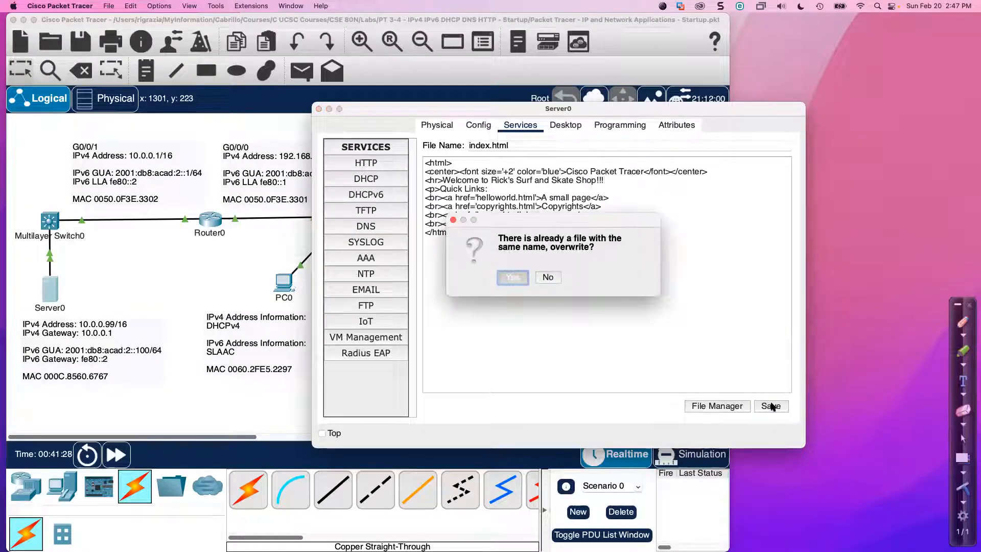
click(512, 276)
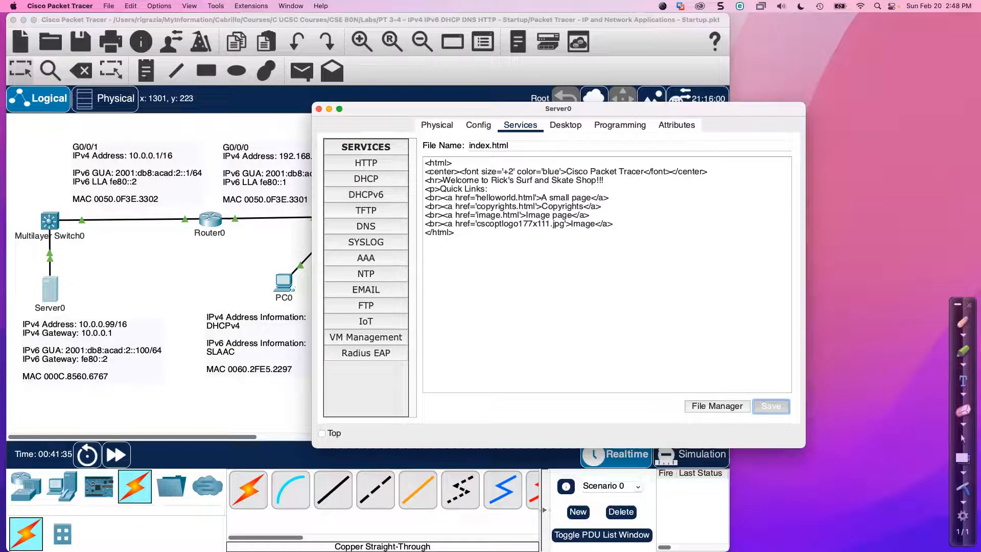
click(317, 109)
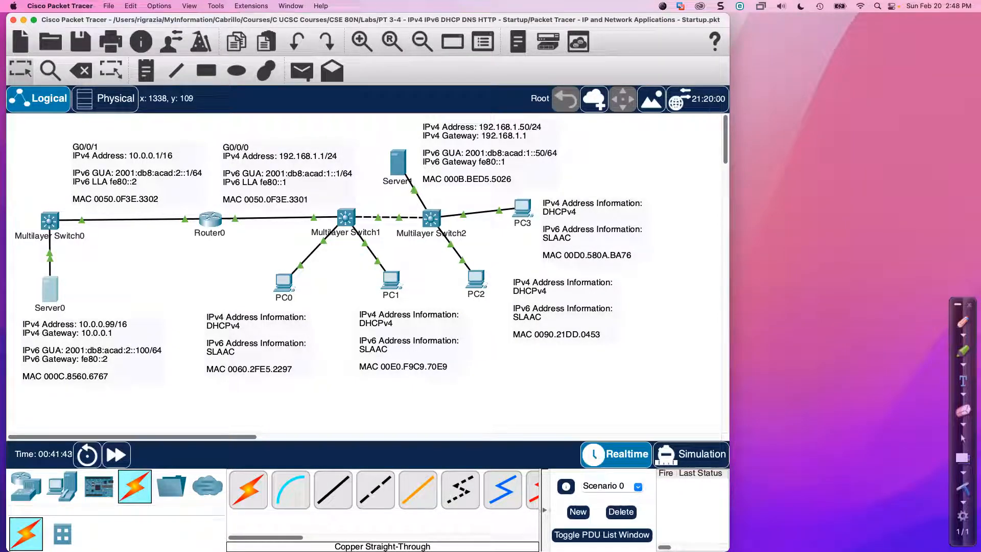
Open Server1's DNS service settings in an enlarged window beside the topology and look through the available record types.
click(397, 163)
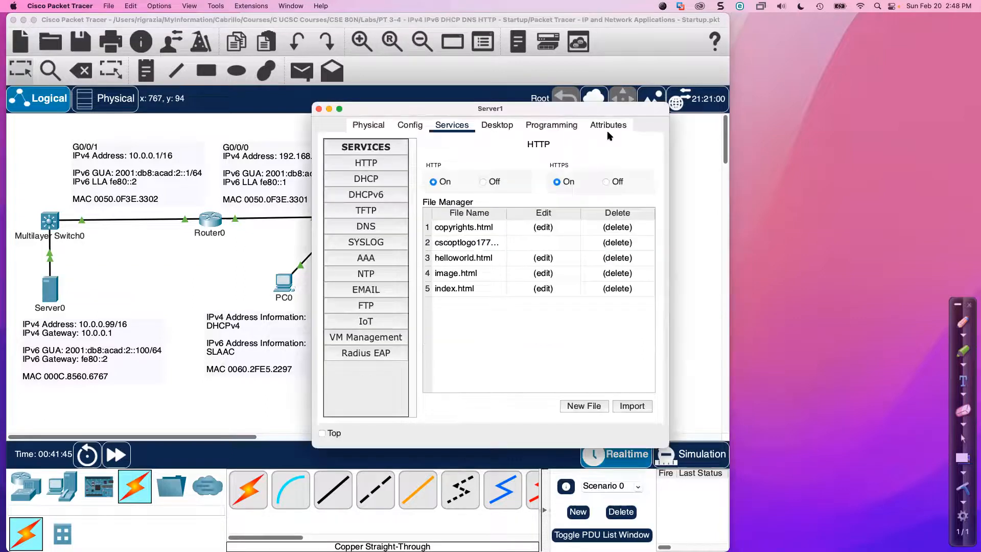
drag(556, 105, 695, 16)
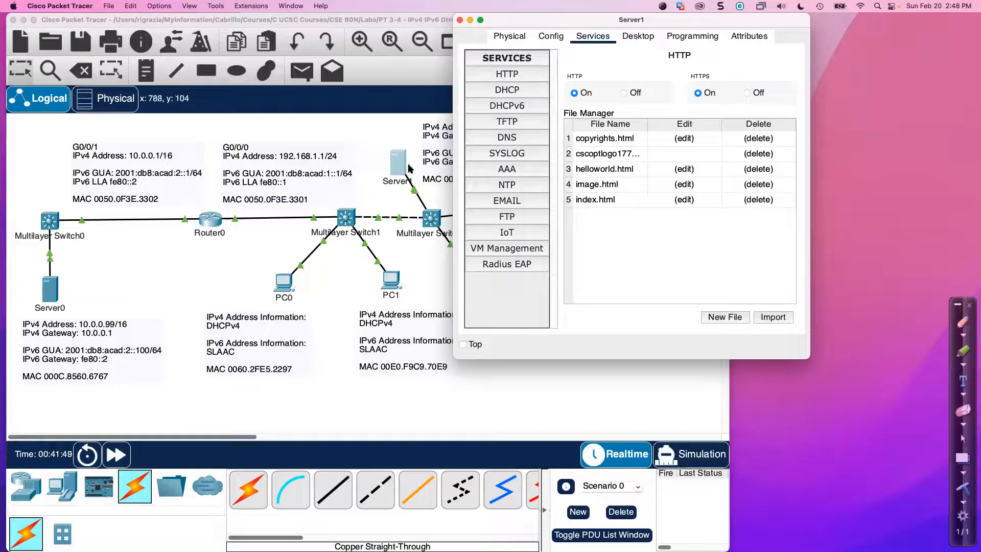
drag(811, 359, 913, 369)
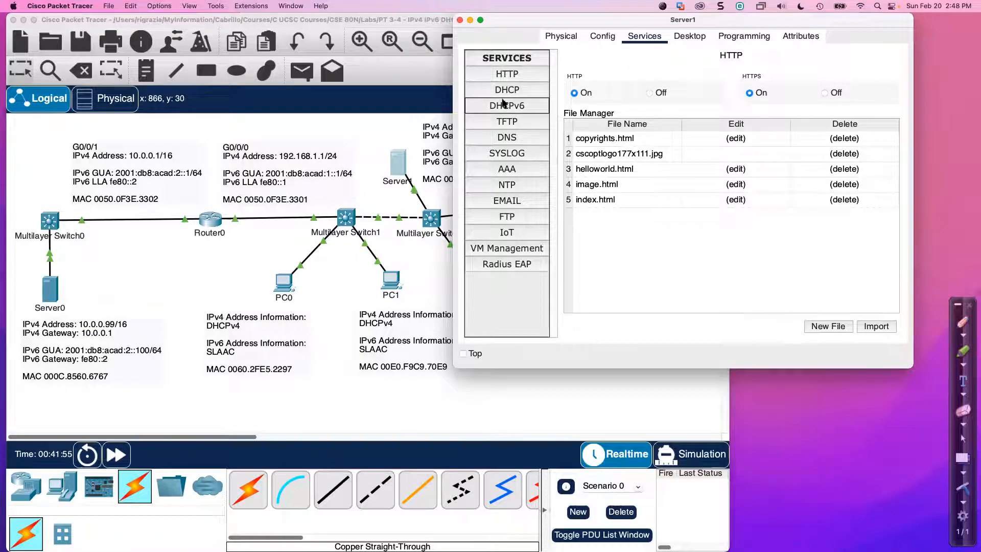
click(500, 137)
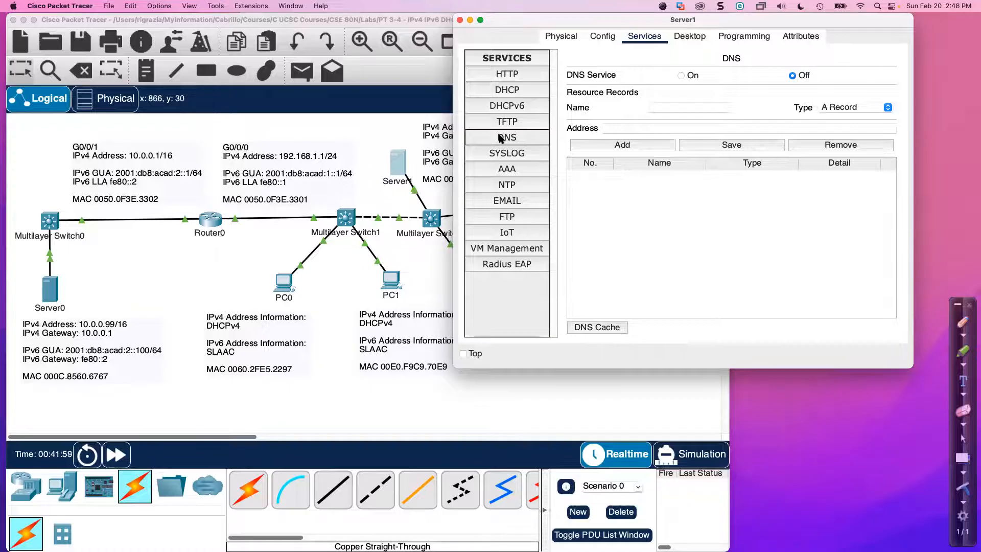
click(888, 109)
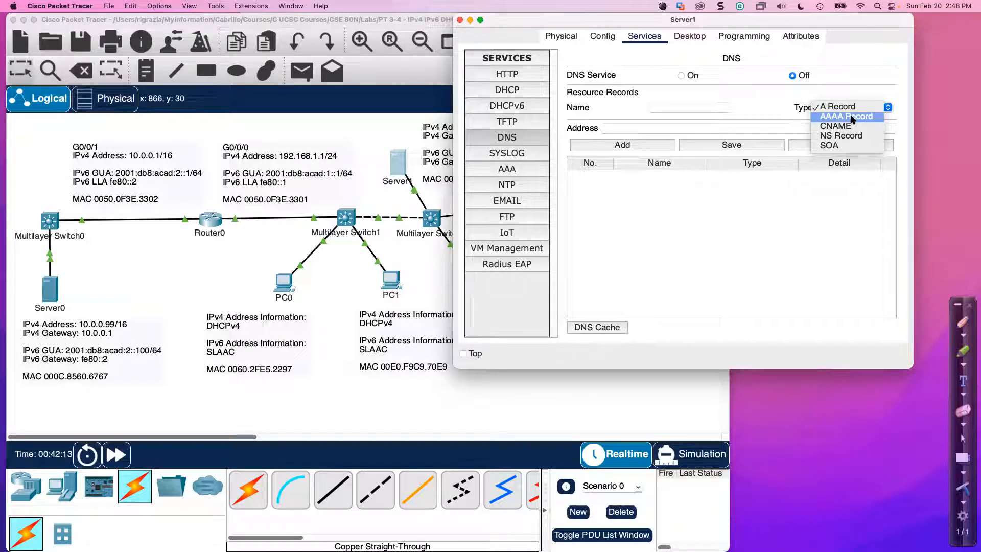
click(790, 216)
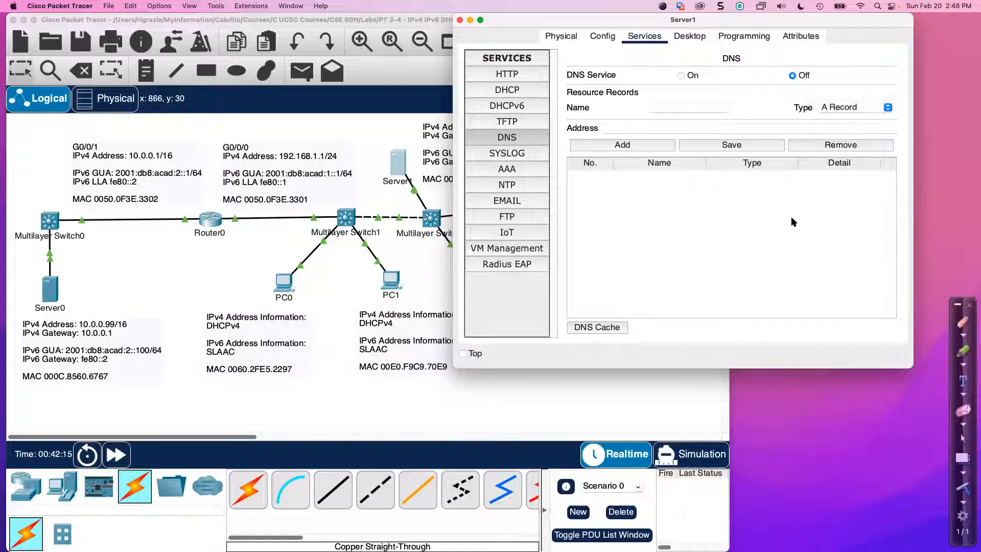
click(661, 110)
text(www.)
text(Rick)
text(SurfSho)
text(p)
text(.com)
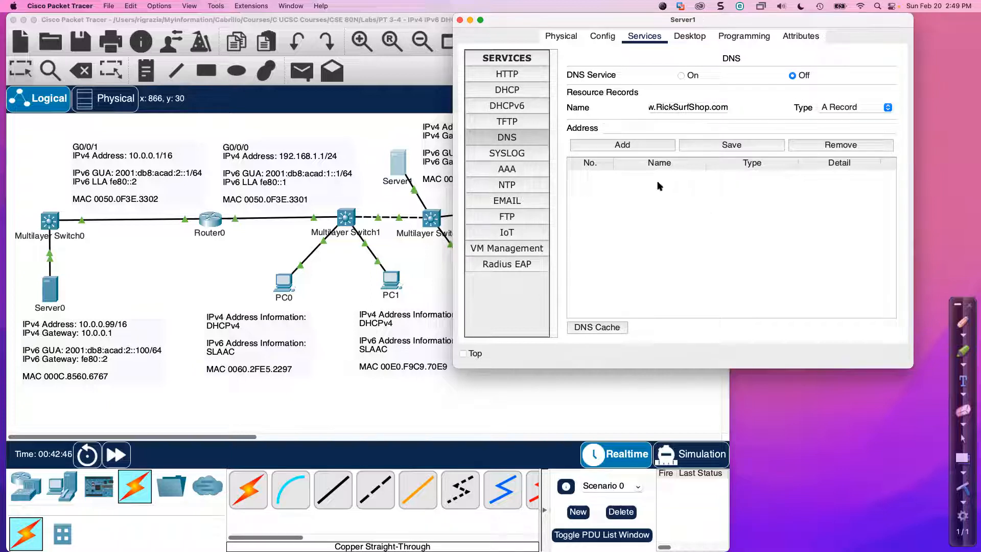
click(633, 127)
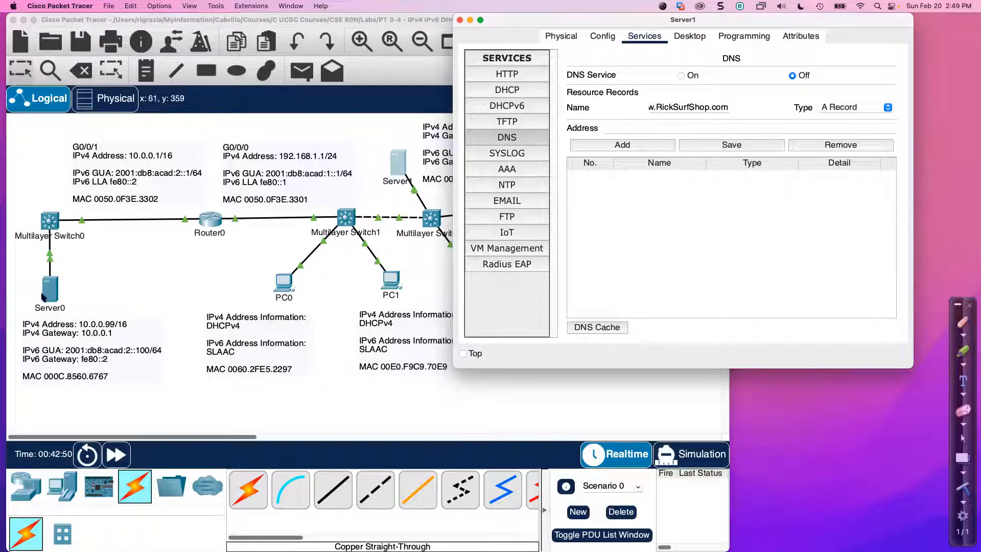
Circle Server0's IPv4 address on the topology with the annotation pen and clear the marking.
click(963, 320)
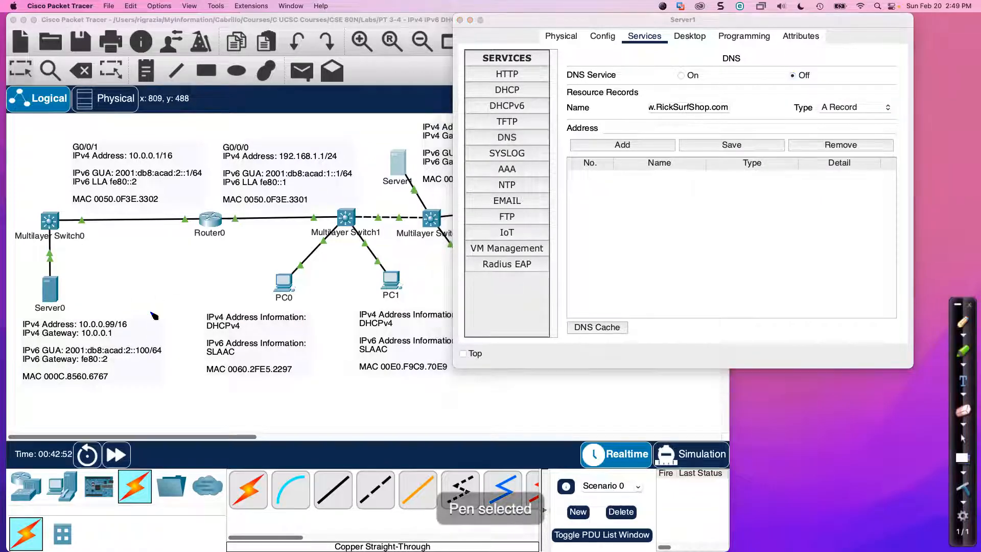
mouse_move(113, 319)
mouse_down()
mouse_move(77, 318)
mouse_move(89, 337)
mouse_move(135, 333)
mouse_move(120, 315)
mouse_up()
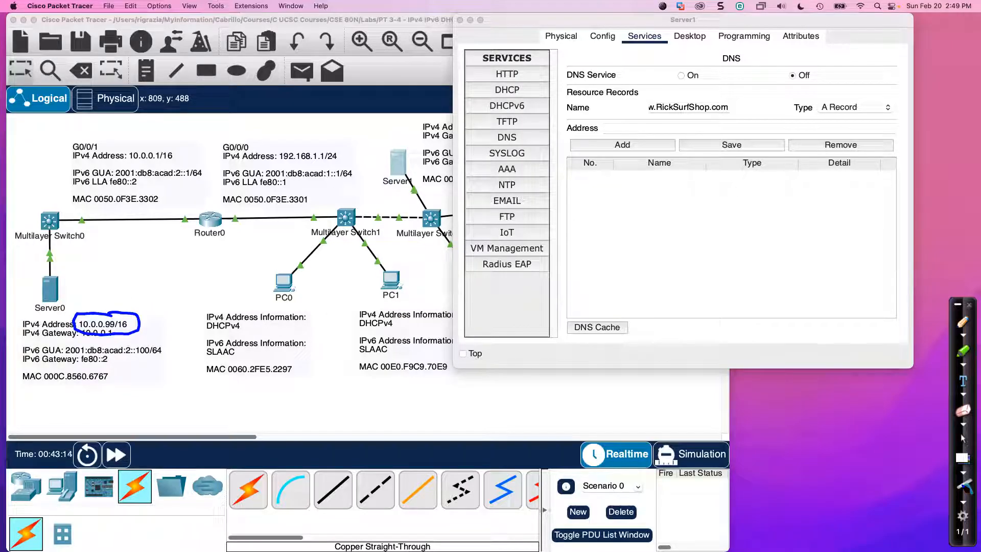
click(963, 482)
click(963, 438)
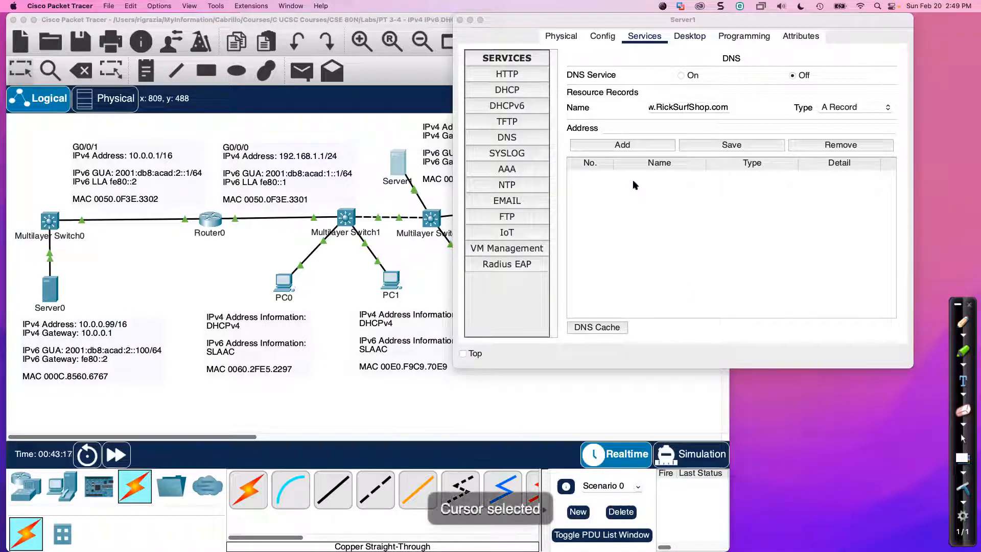
Set the A Record's address to 10.0.0.99 and add it to the DNS resource records.
click(611, 129)
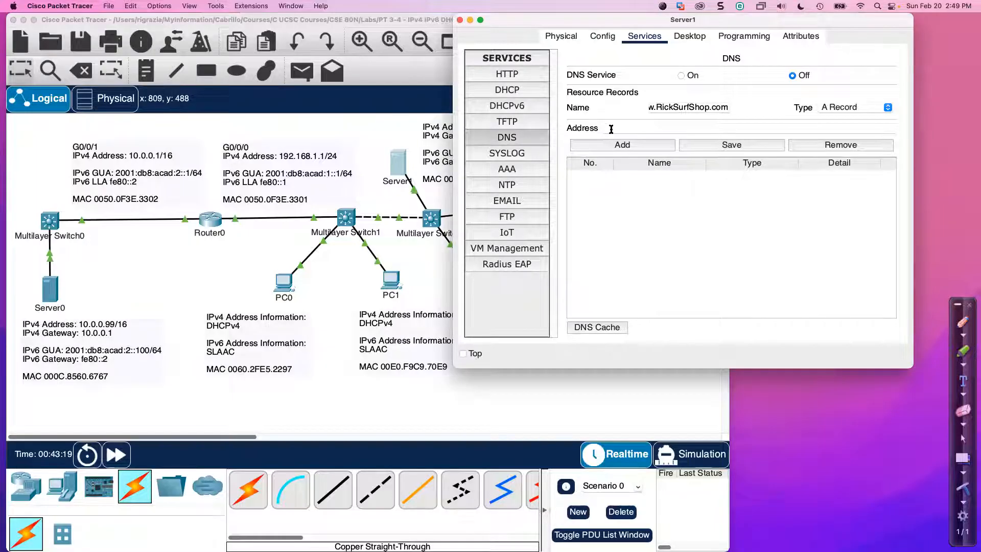
text(10.0.0.99)
click(630, 143)
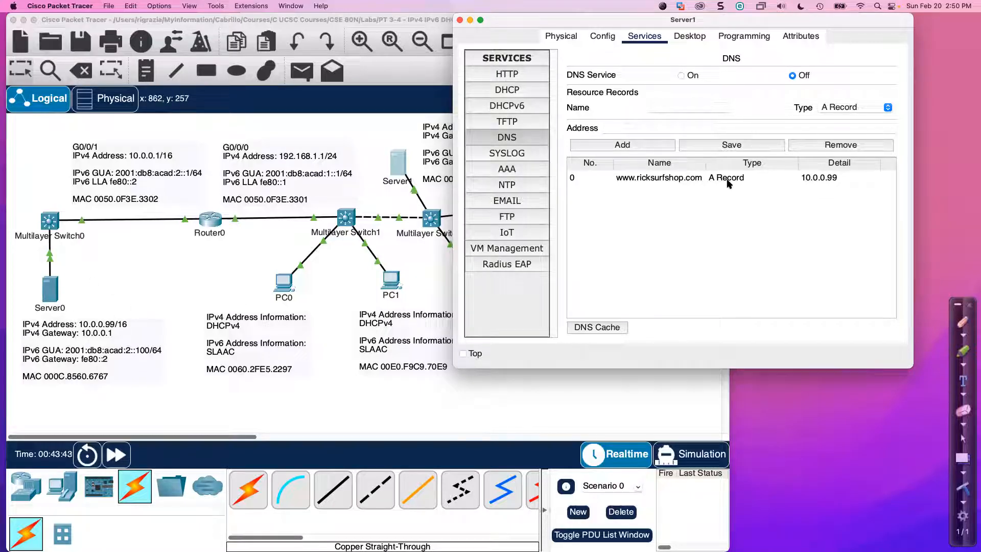
click(888, 107)
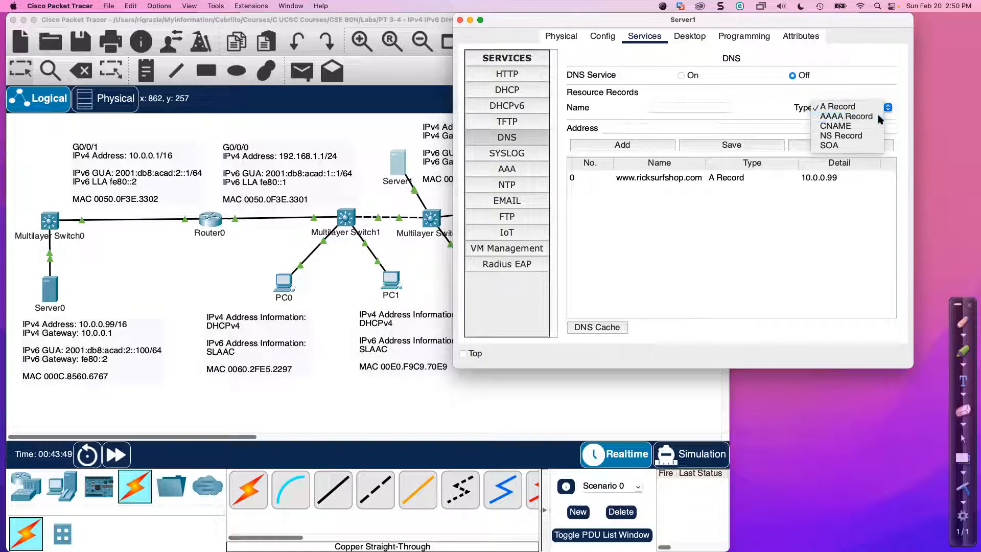
click(880, 117)
click(679, 106)
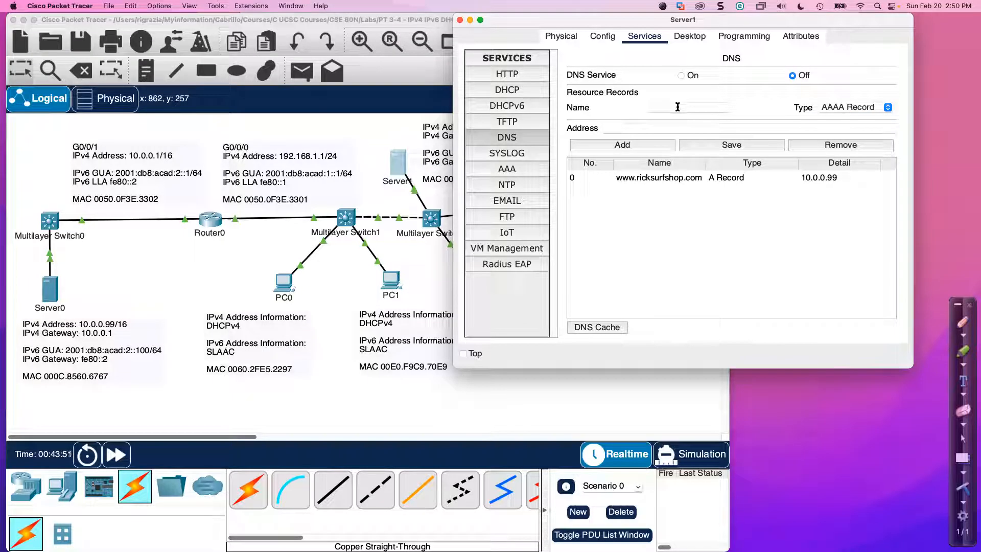
click(615, 178)
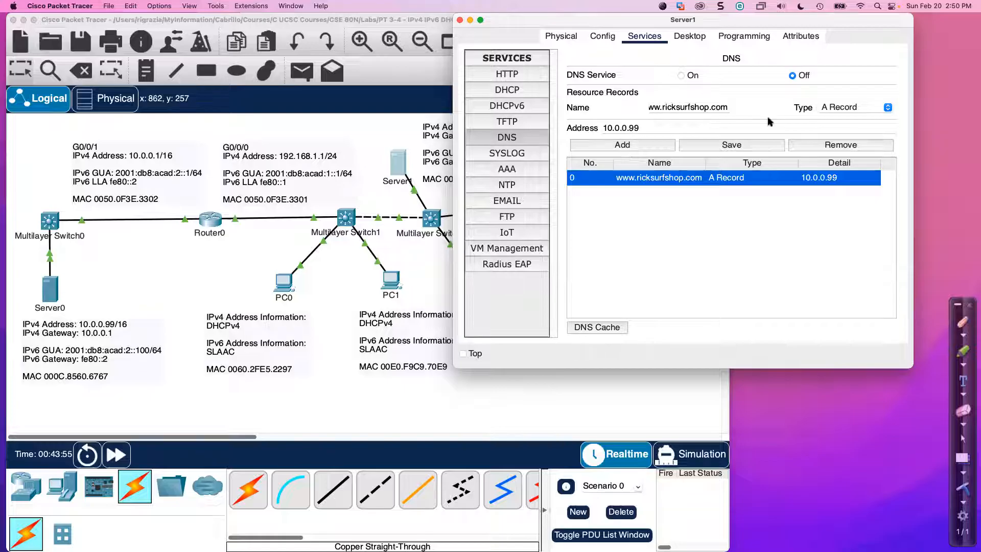
click(888, 107)
click(863, 117)
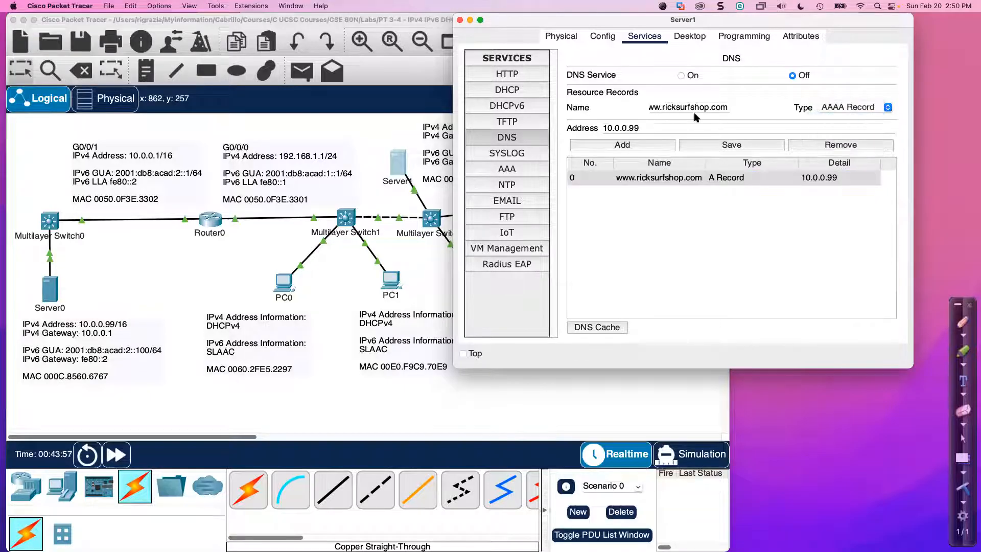
click(678, 128)
key(super+a)
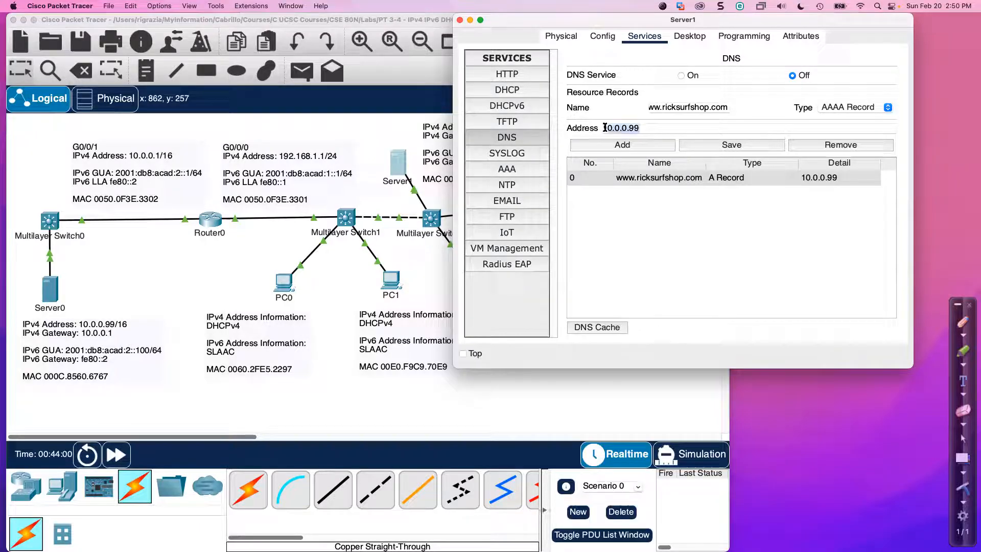
key(BackSpace)
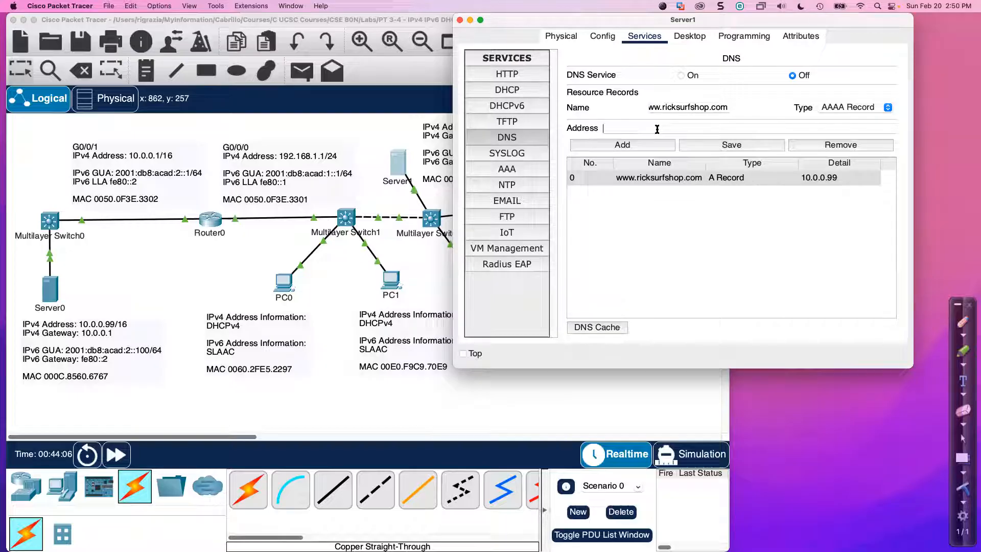
text(2001:)
Circle Server0's IPv6 global unicast address on the topology with the annotation pen.
click(963, 322)
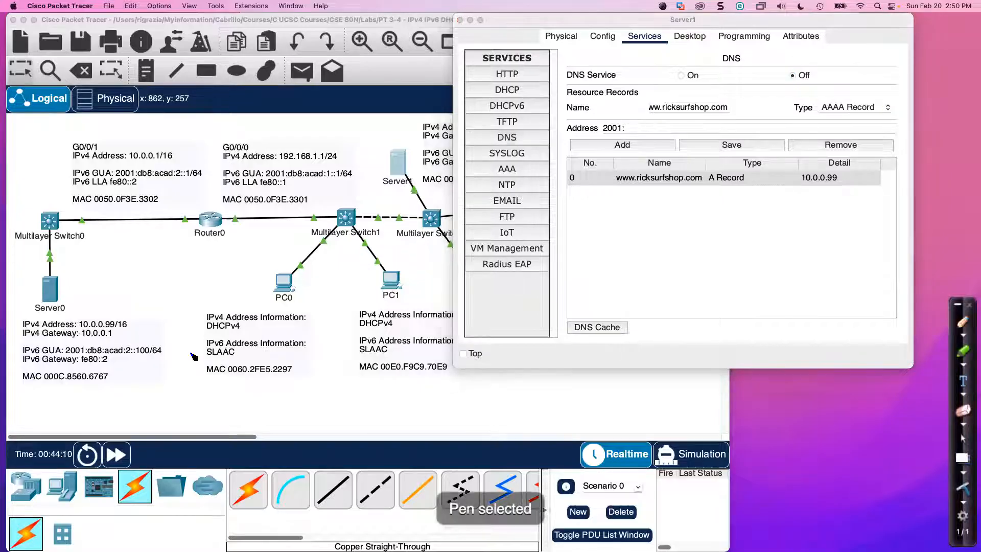
mouse_move(112, 341)
mouse_down()
mouse_move(69, 351)
mouse_move(150, 365)
mouse_move(162, 343)
mouse_move(109, 345)
mouse_up()
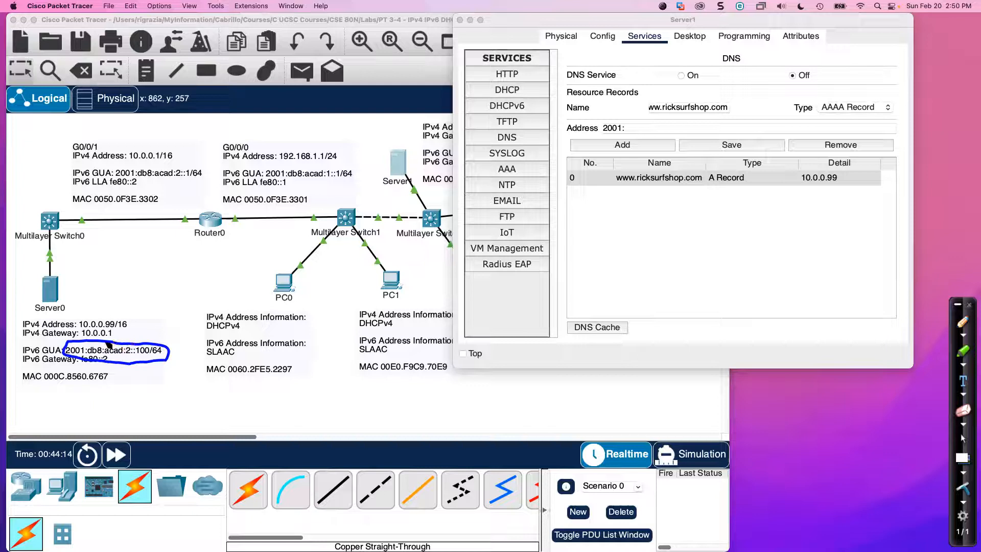
key(Escape)
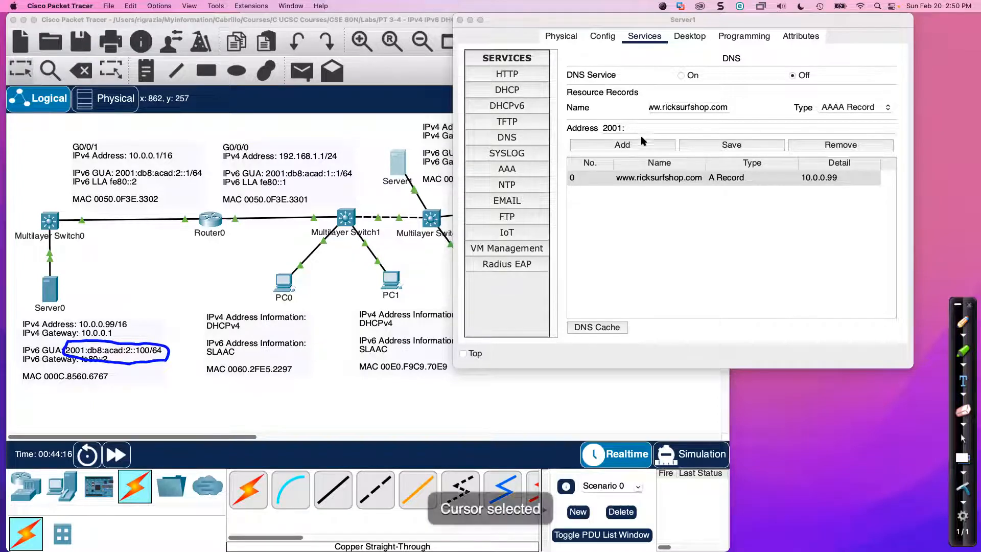
click(639, 128)
text(2001:db8)
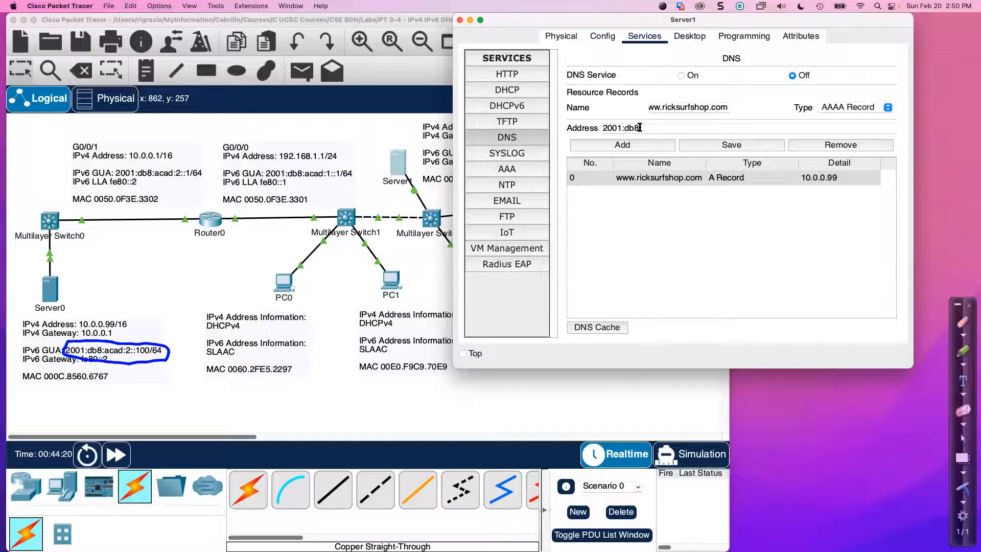
text(:acad:2::100)
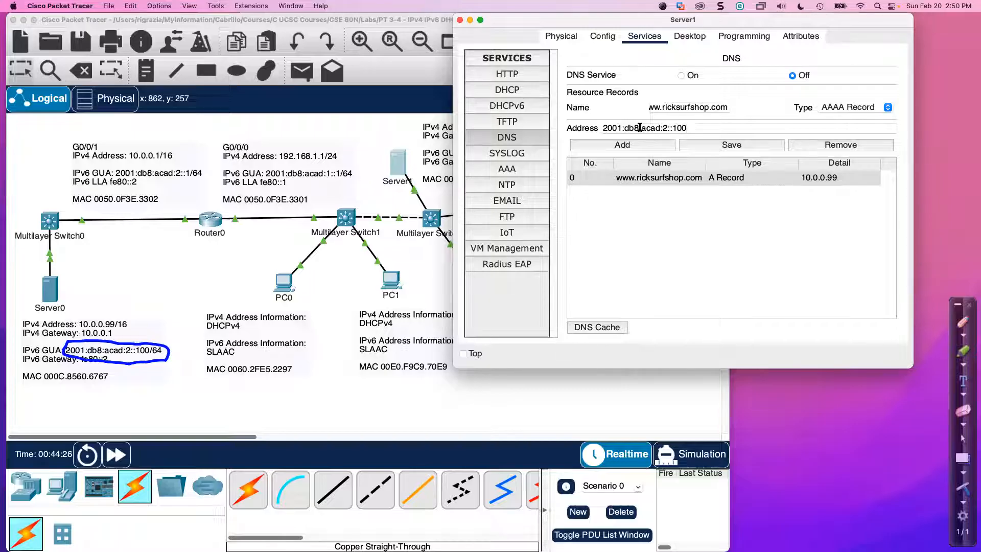
click(632, 144)
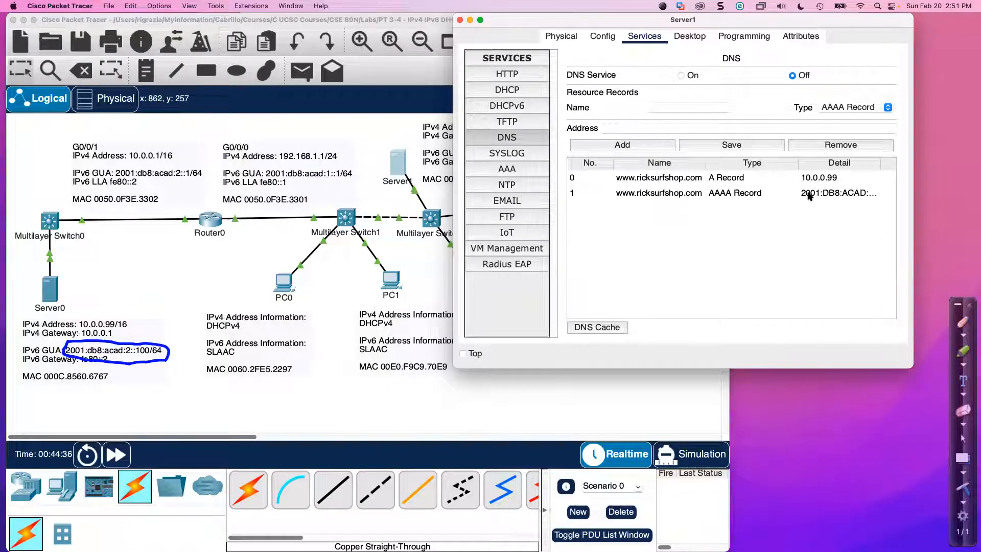
Close Server1's window and clear the pen marking from the topology.
drag(926, 222, 963, 223)
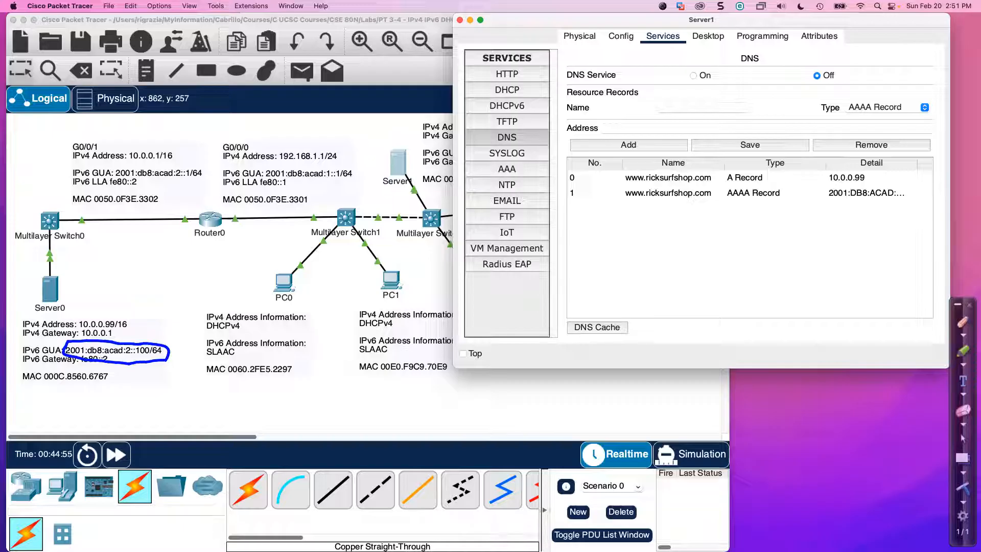
click(459, 20)
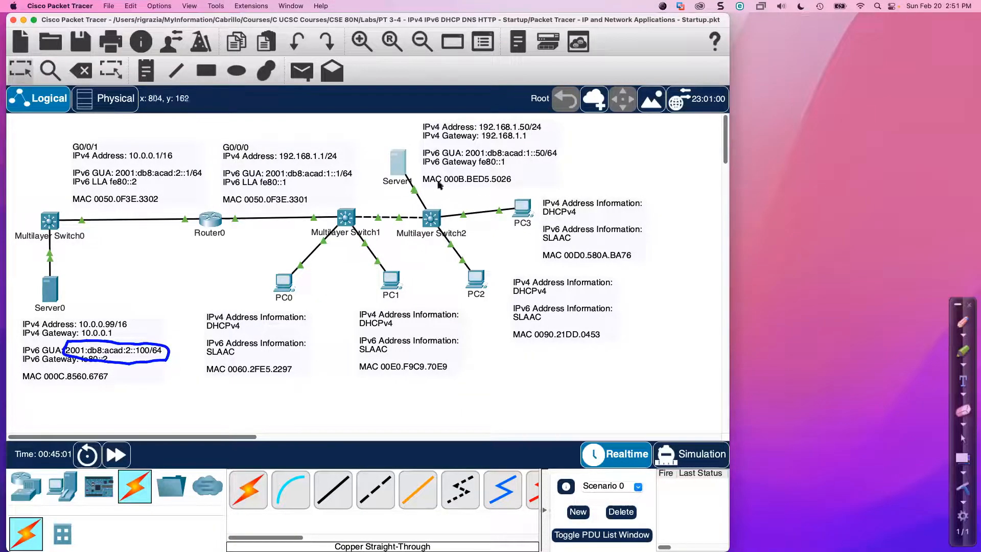
click(962, 488)
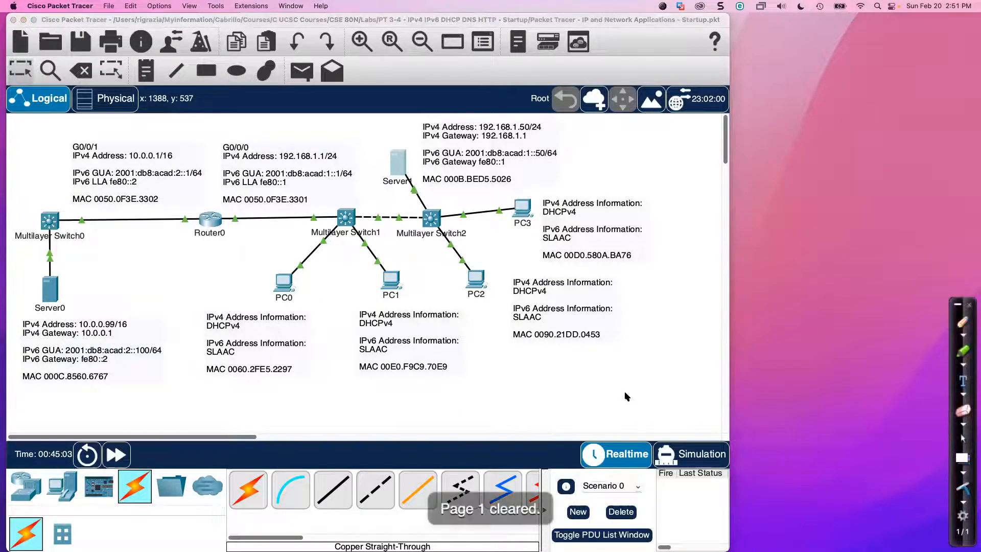
Open PC0's Command Prompt in an enlarged window beside the topology and bring up an empty prompt line.
click(283, 282)
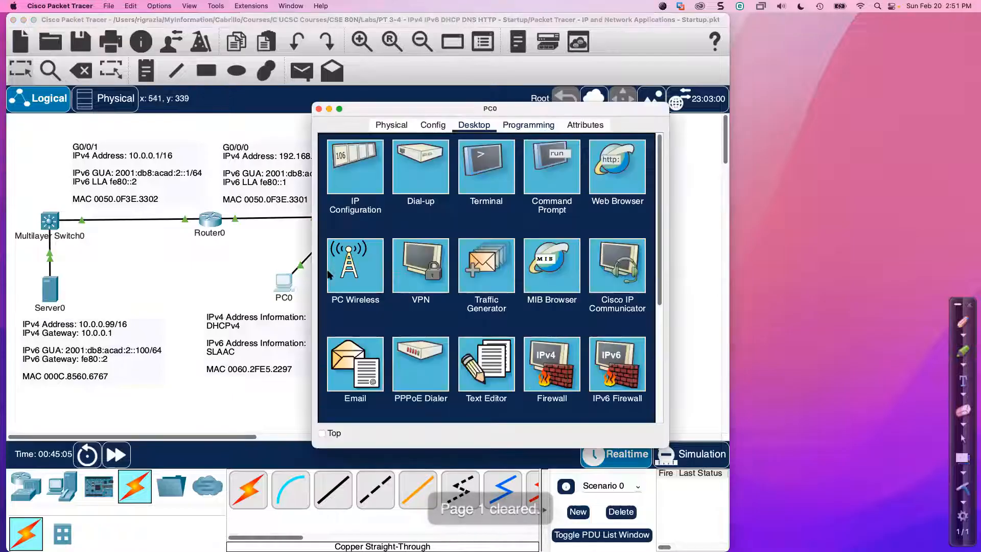
drag(553, 110, 778, 21)
drag(894, 71, 964, 68)
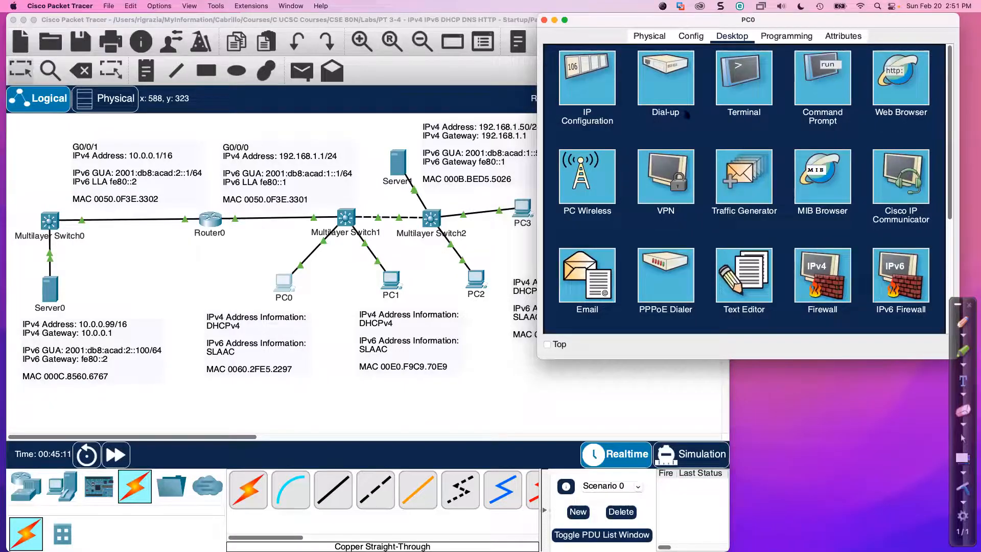
click(834, 81)
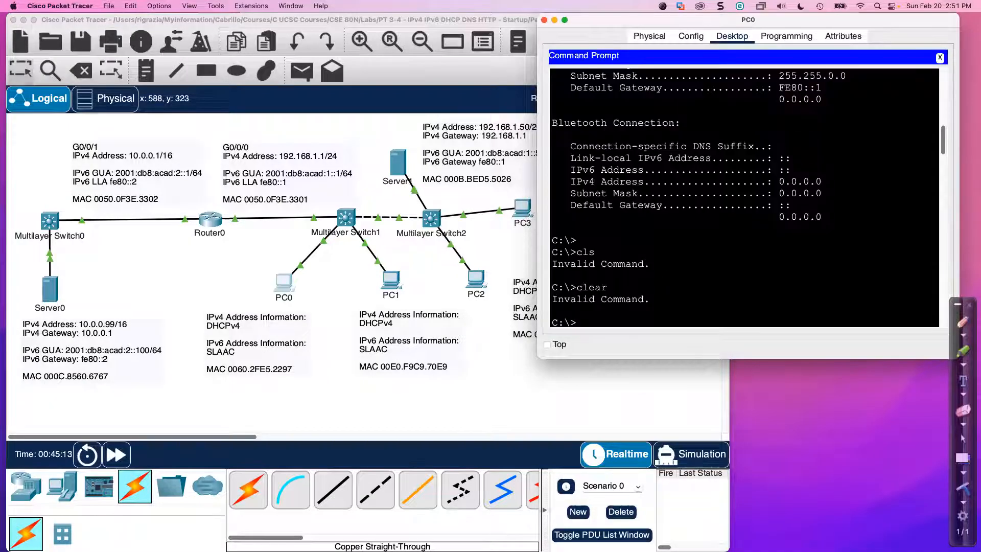
key(Return)
key(Return)
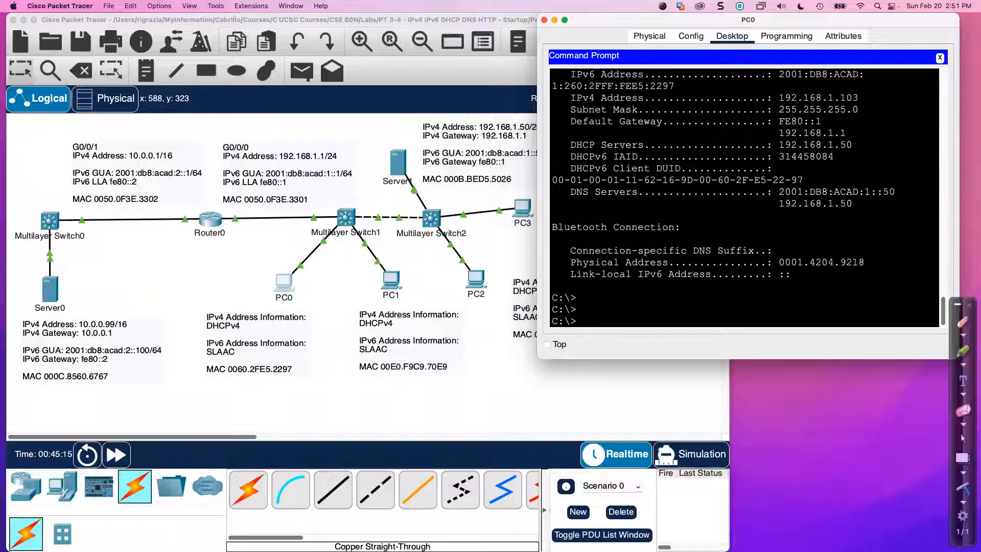
text(ip)
key(BackSpace)
Widen PC0's window, highlight its IPv4 default gateway, and ping 192.168.1.1 from the Command Prompt.
drag(539, 238, 442, 243)
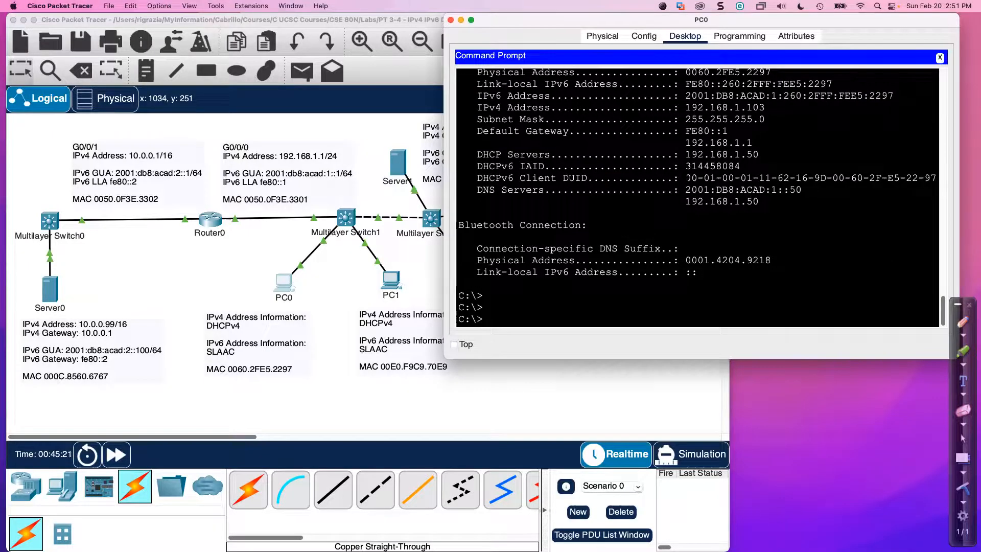
drag(685, 142, 753, 143)
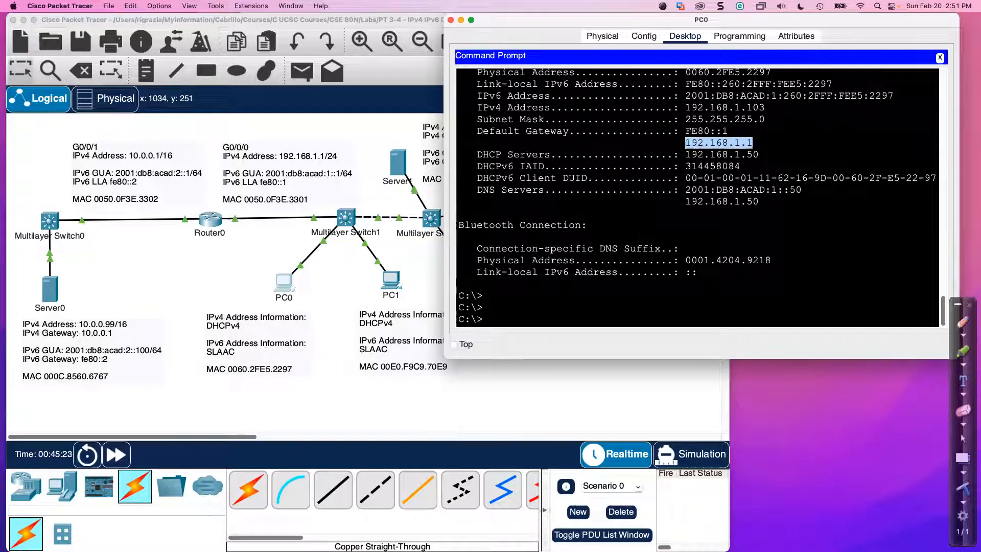
click(488, 321)
text(pi)
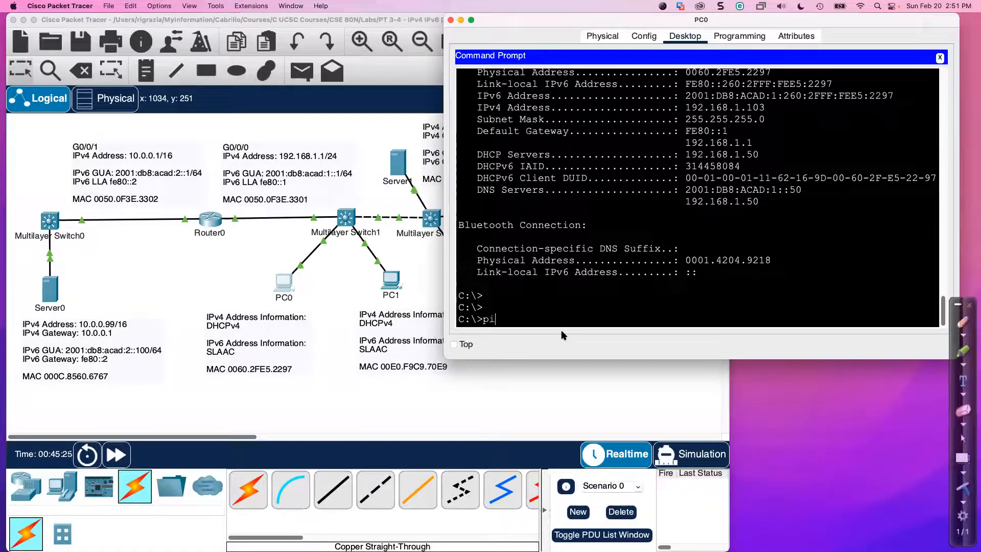
text(ng 192.168.1.1)
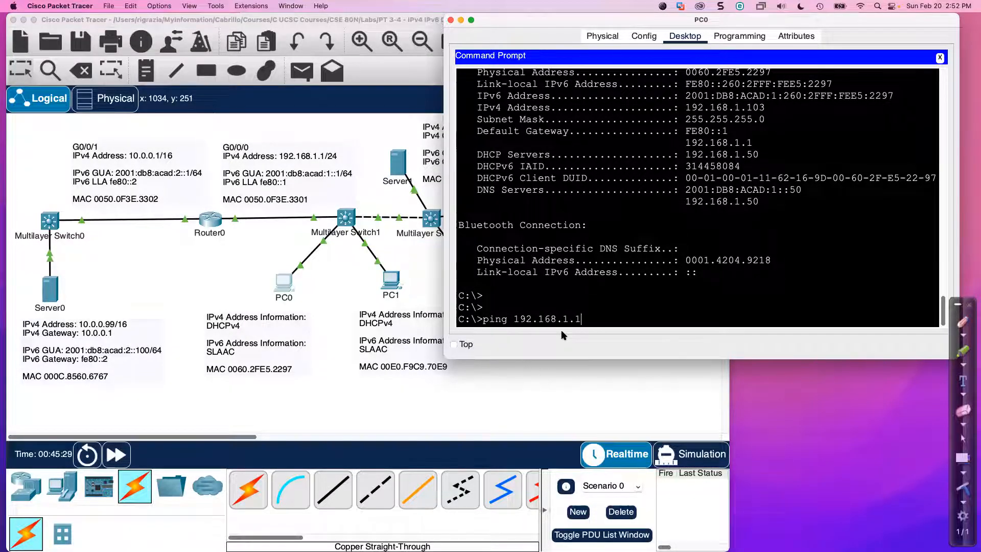
key(Return)
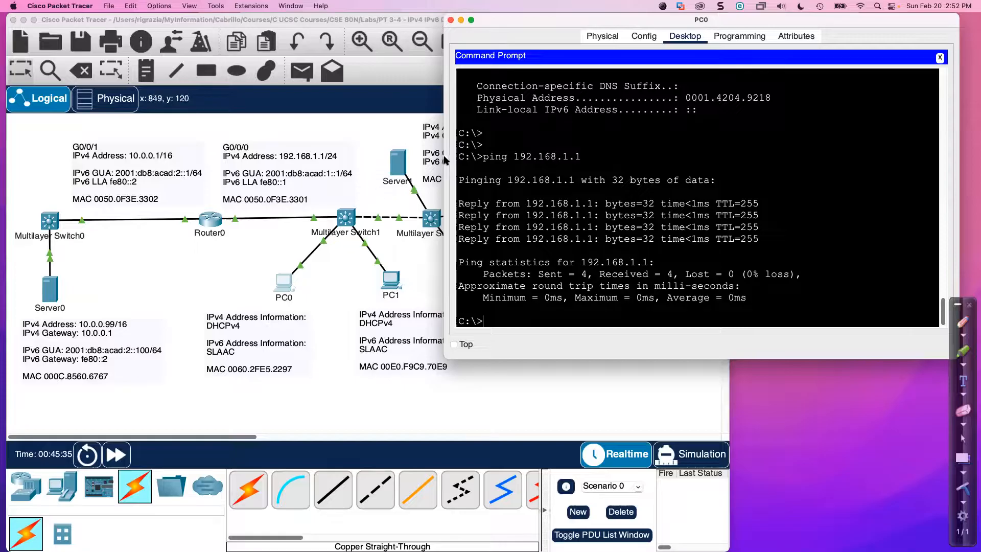
Highlight the IPv4 DNS server address in PC0's earlier configuration output and ping 192.168.1.50.
drag(555, 22, 675, 14)
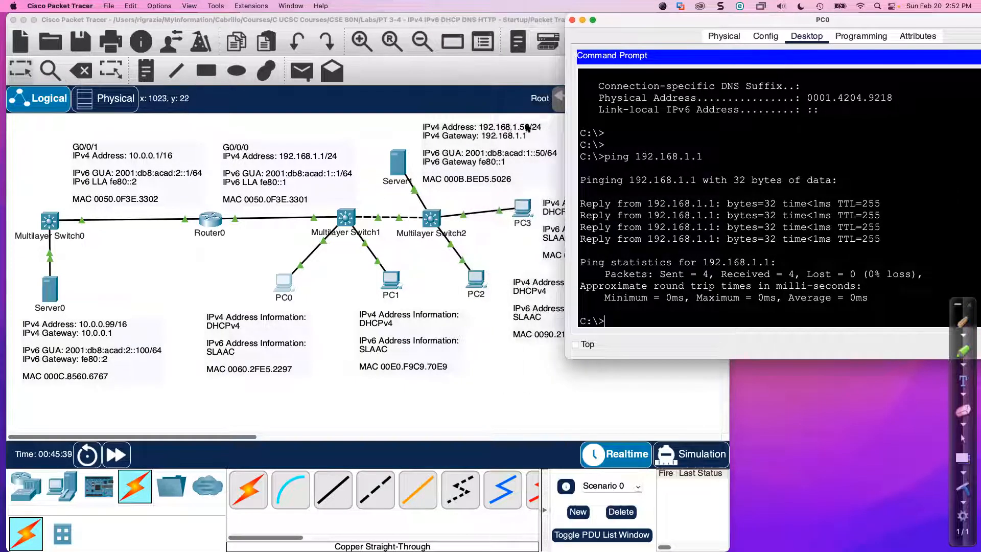
drag(659, 16, 521, 16)
scroll(680, 197, up, 5)
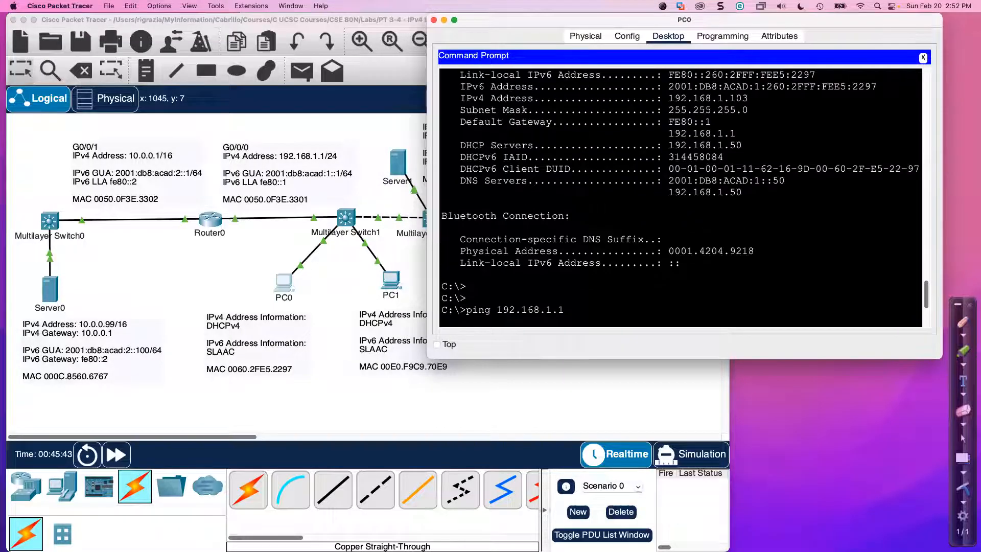
drag(461, 181, 525, 180)
drag(668, 192, 742, 192)
key(Return)
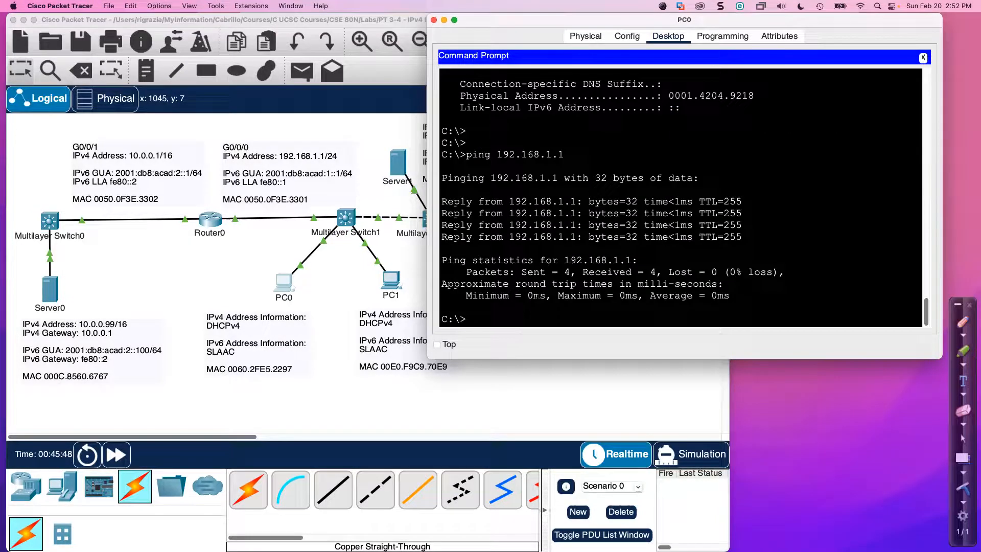
key(Up)
text(50)
key(Return)
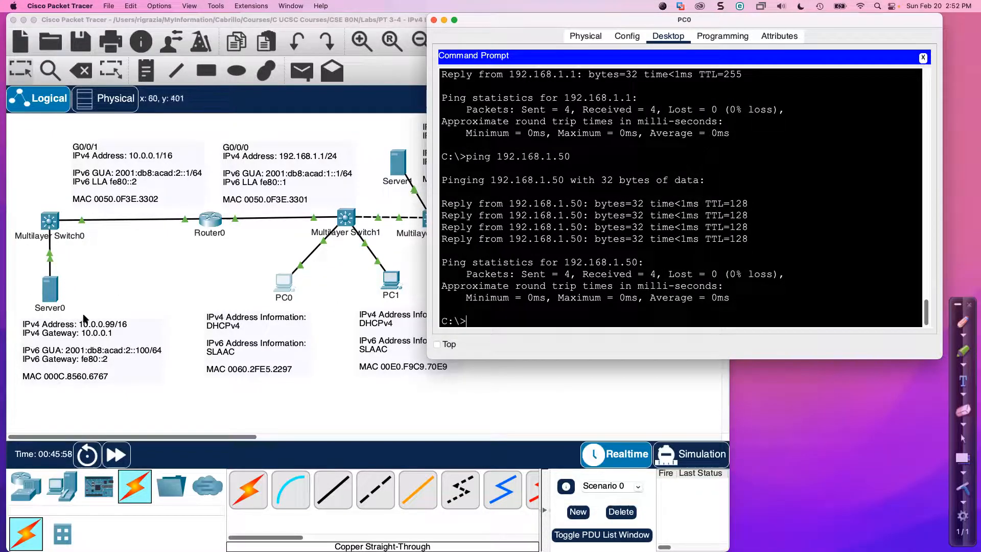
Ping Server0 at 10.0.0.99 from PC0 and highlight the first result line of the output.
text(ping 10)
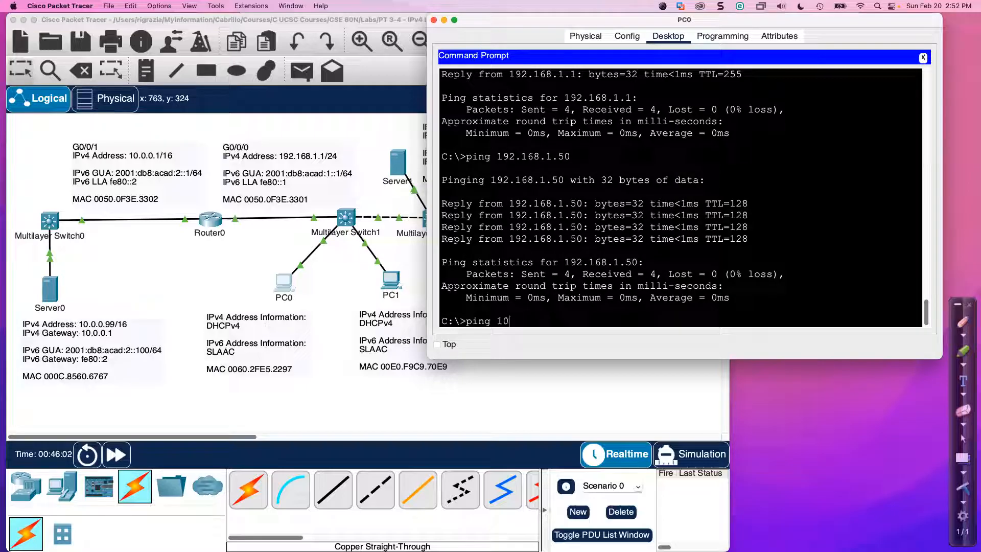
text(.0.0.99)
key(Return)
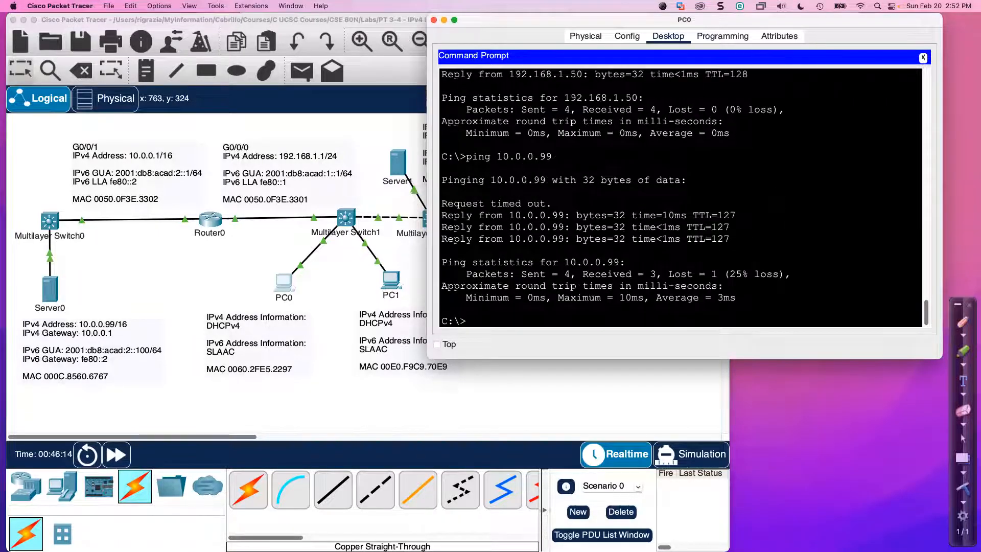
drag(442, 203, 551, 204)
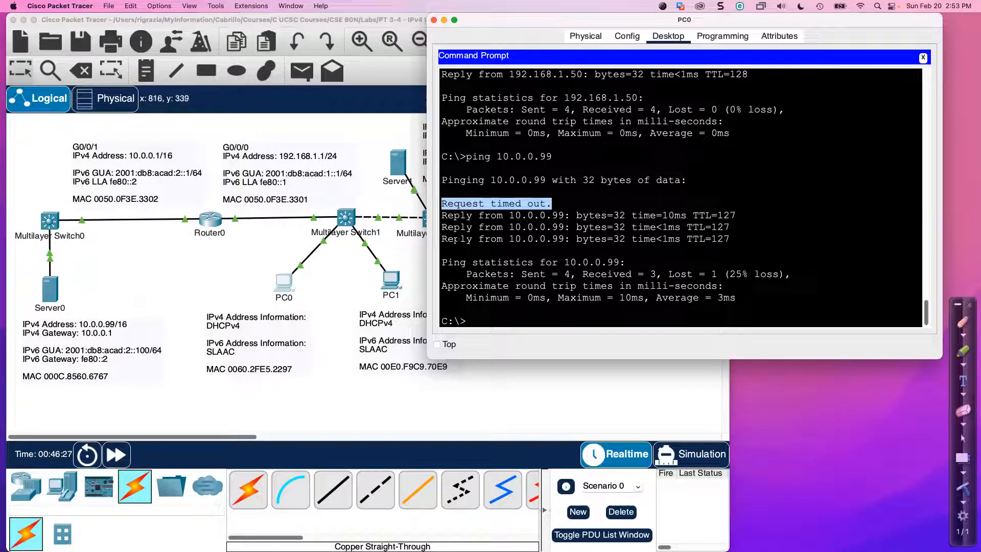
click(460, 286)
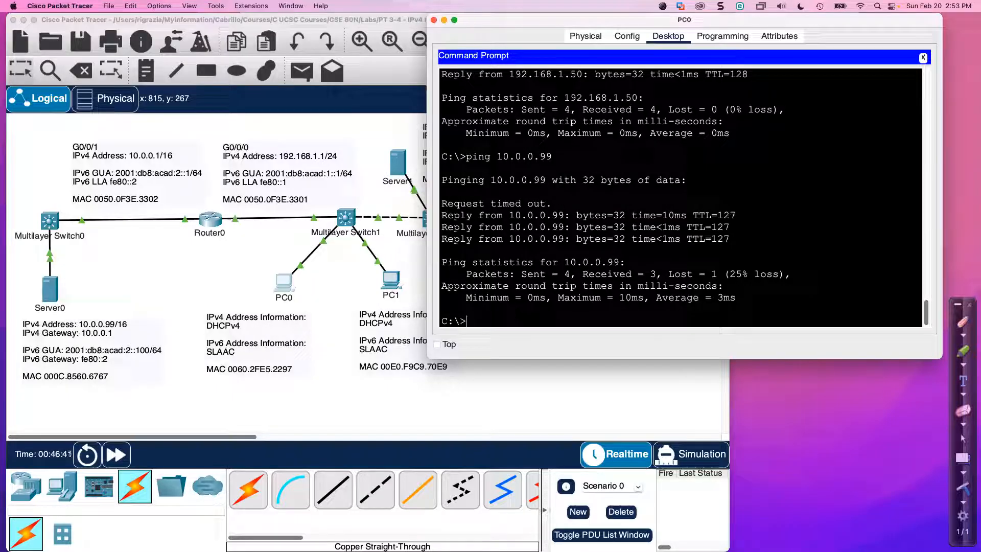
text(ng www.rick)
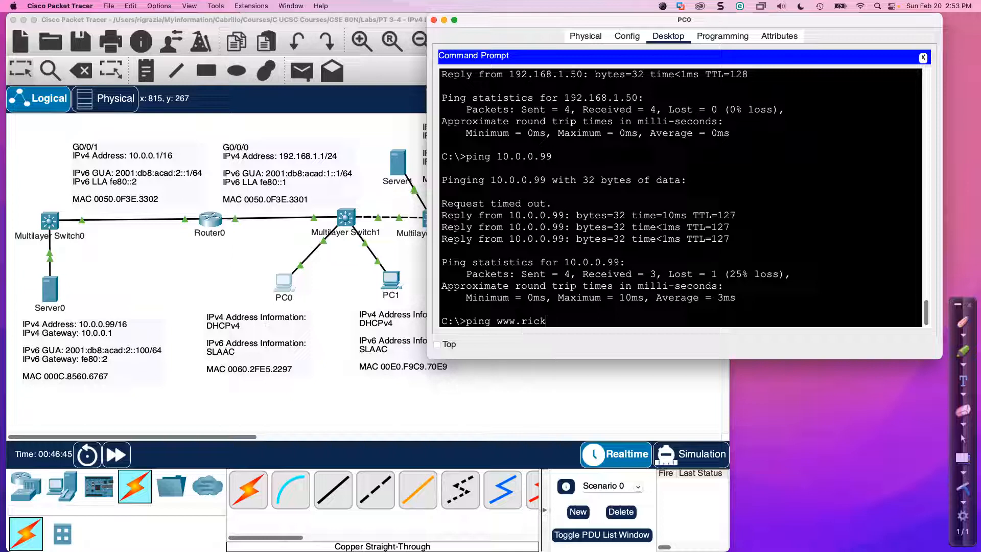
text(s)
click(396, 175)
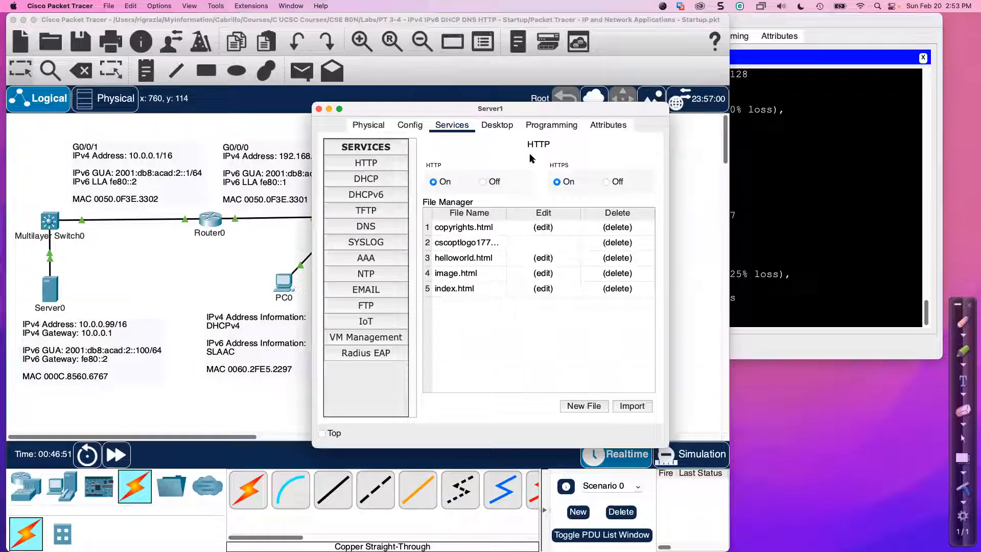
click(374, 228)
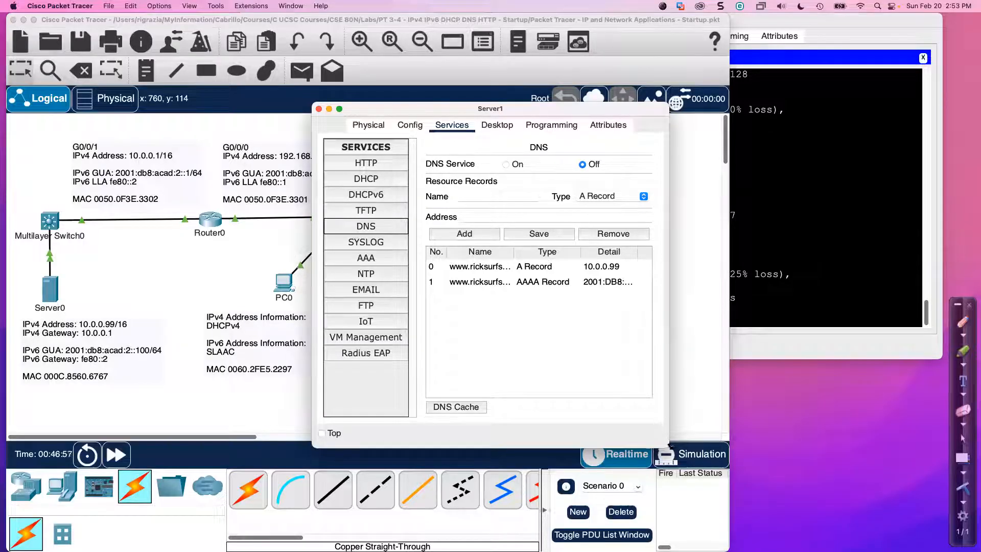
drag(669, 445, 800, 445)
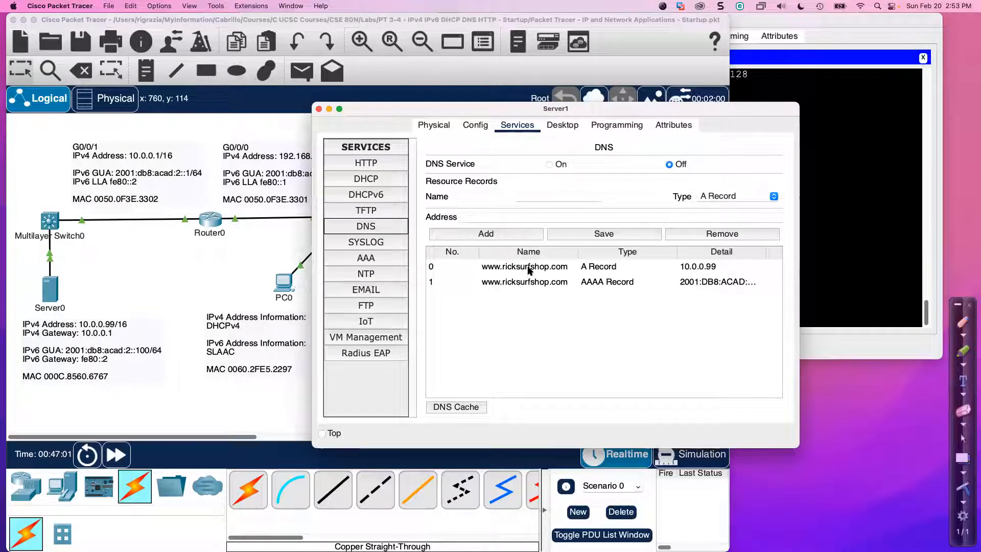
click(328, 110)
click(729, 227)
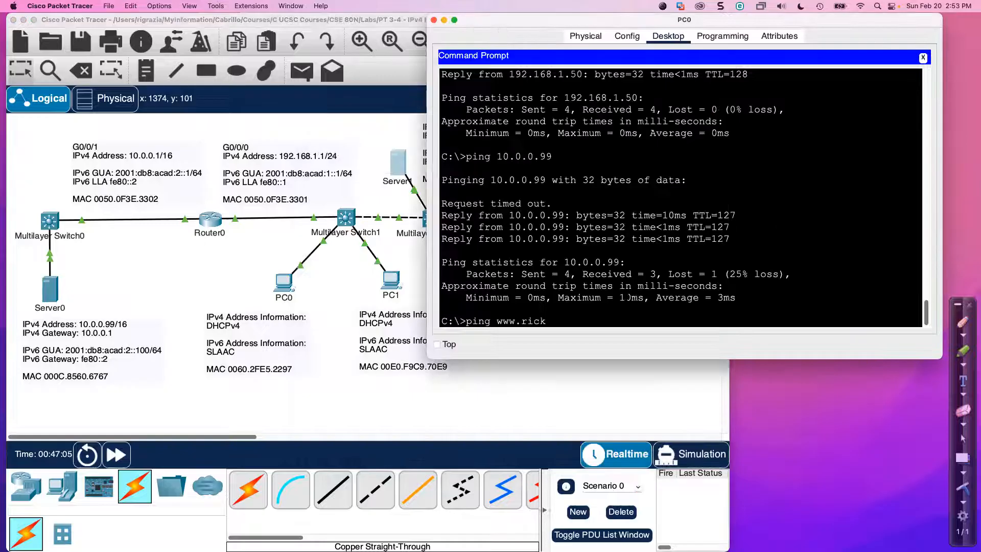
text(surf)
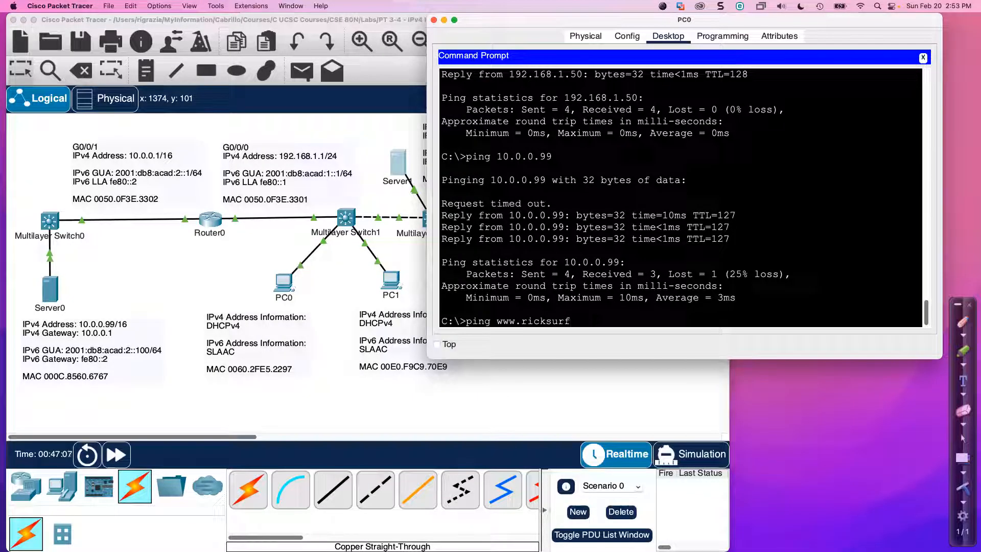
text(sh)
key(BackSpace)
text(op.com)
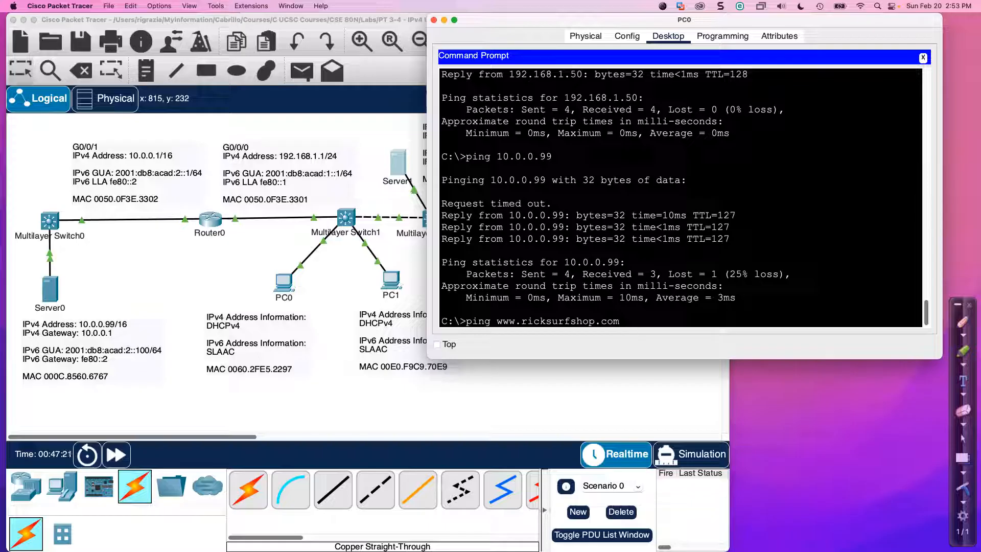
key(Return)
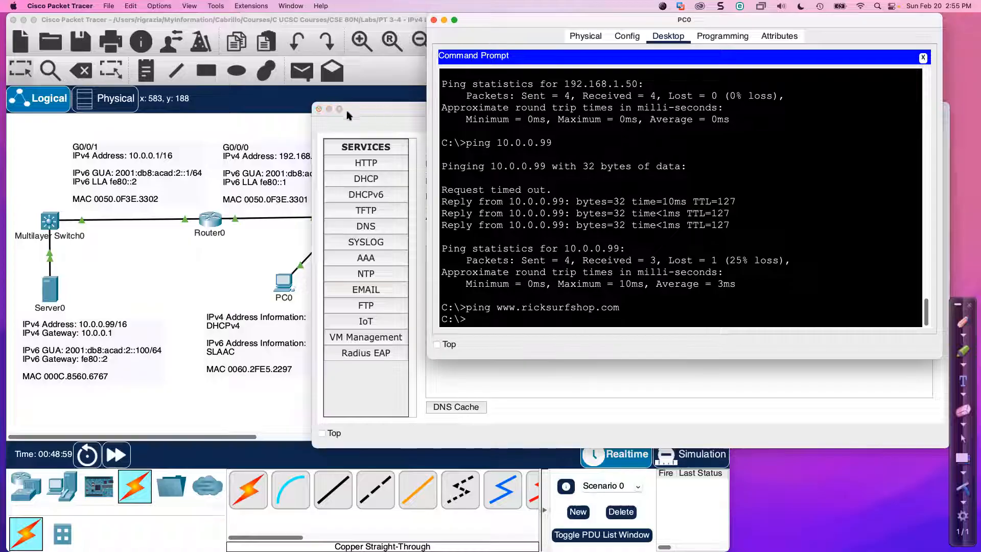
Close Server1's window and highlight the pinged domain name and the 10.0.0.99 reply address in PC0's Command Prompt.
click(318, 108)
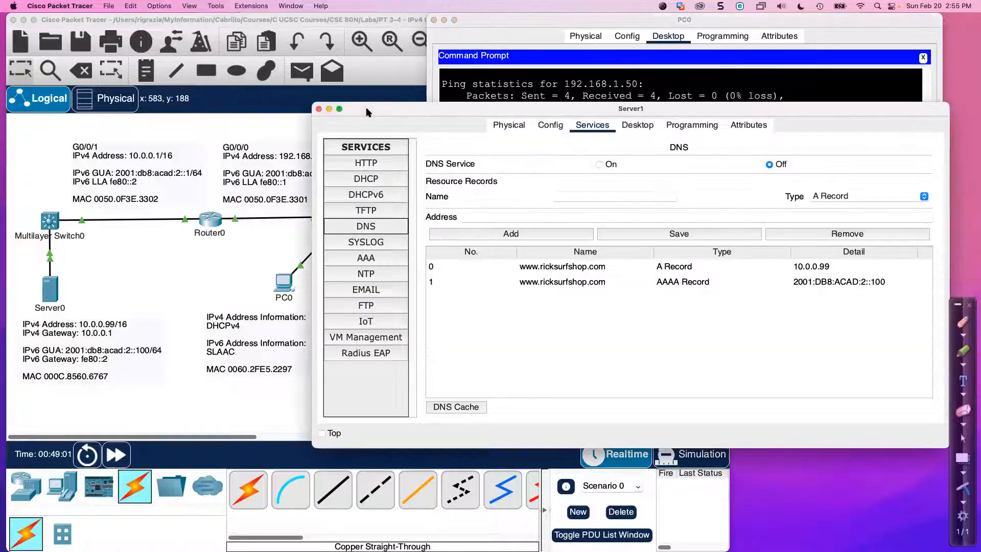
click(318, 109)
click(386, 125)
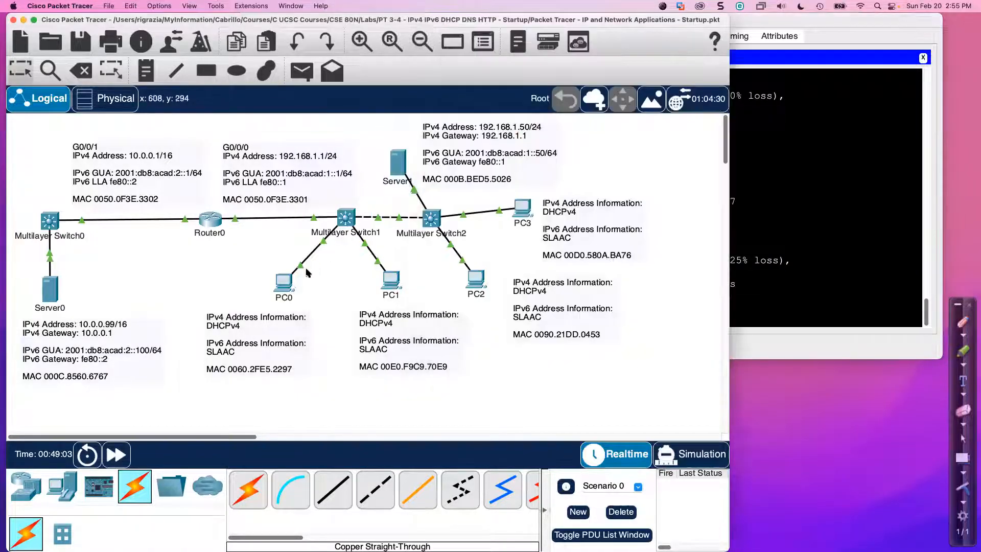
click(738, 169)
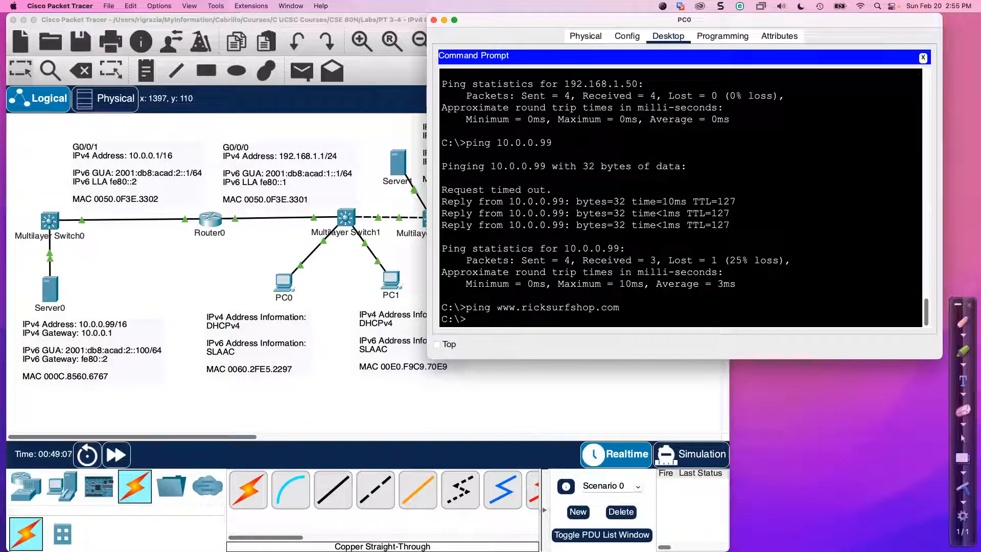
drag(496, 307, 619, 307)
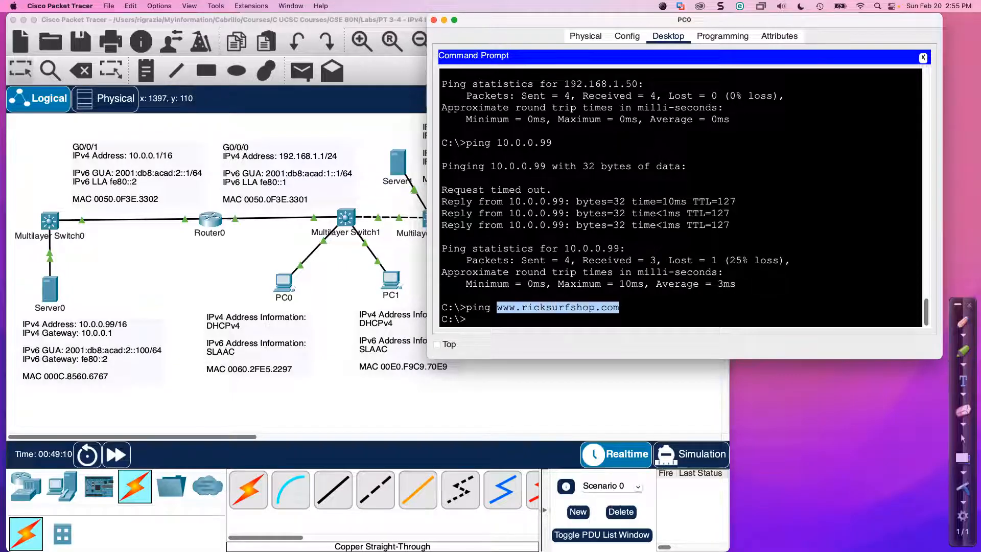
drag(515, 201, 564, 201)
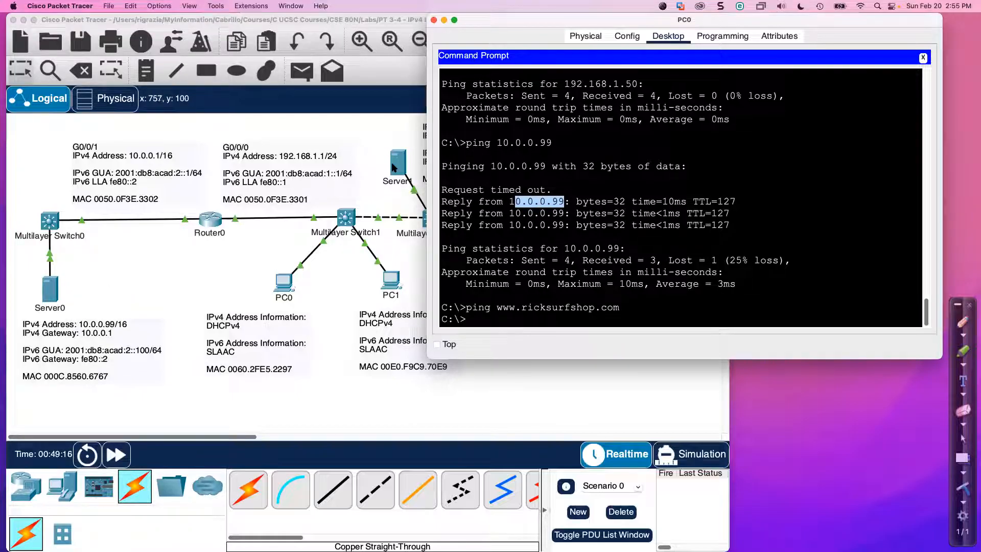
Turn on the DNS service on Server1 and close its window.
click(365, 136)
click(392, 162)
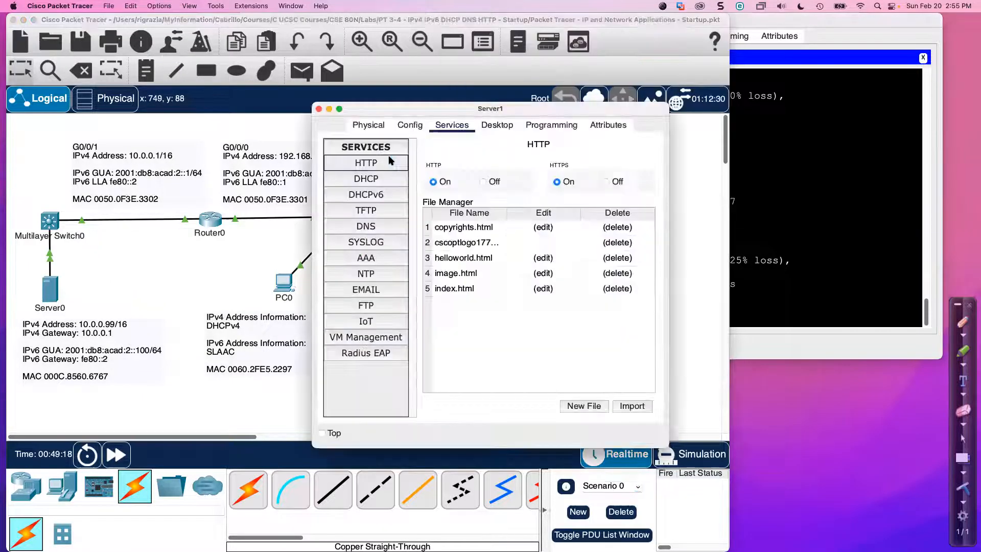
click(365, 225)
drag(666, 444, 889, 445)
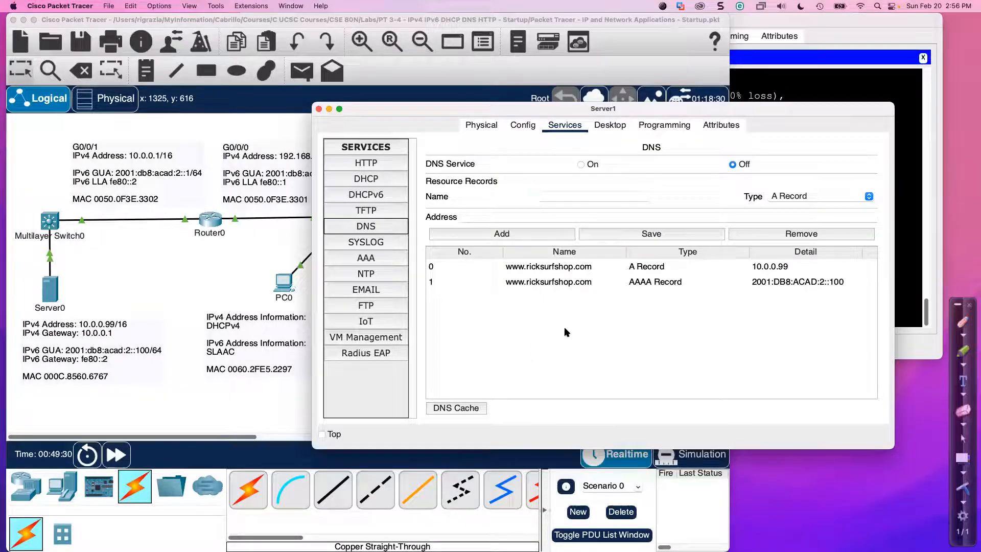
click(582, 163)
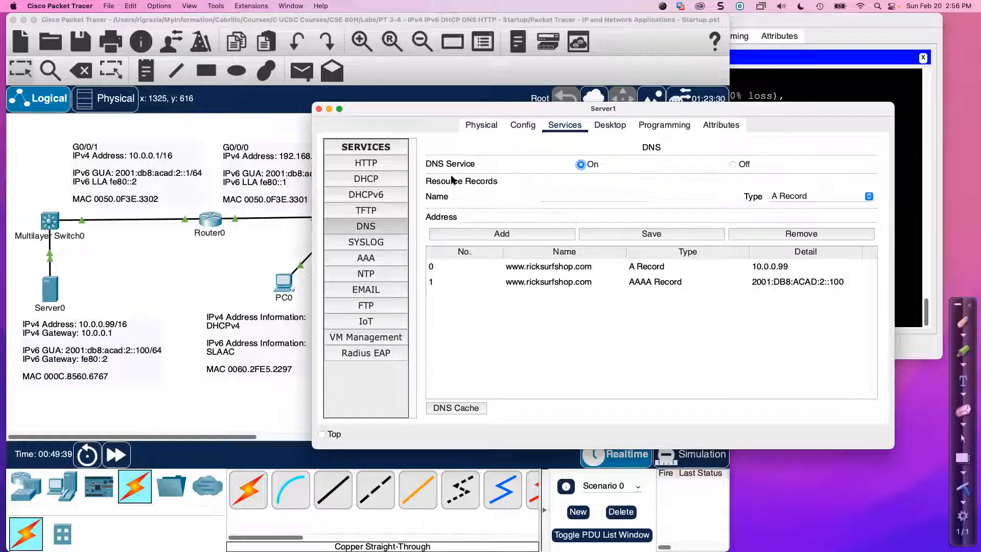
click(319, 109)
click(791, 153)
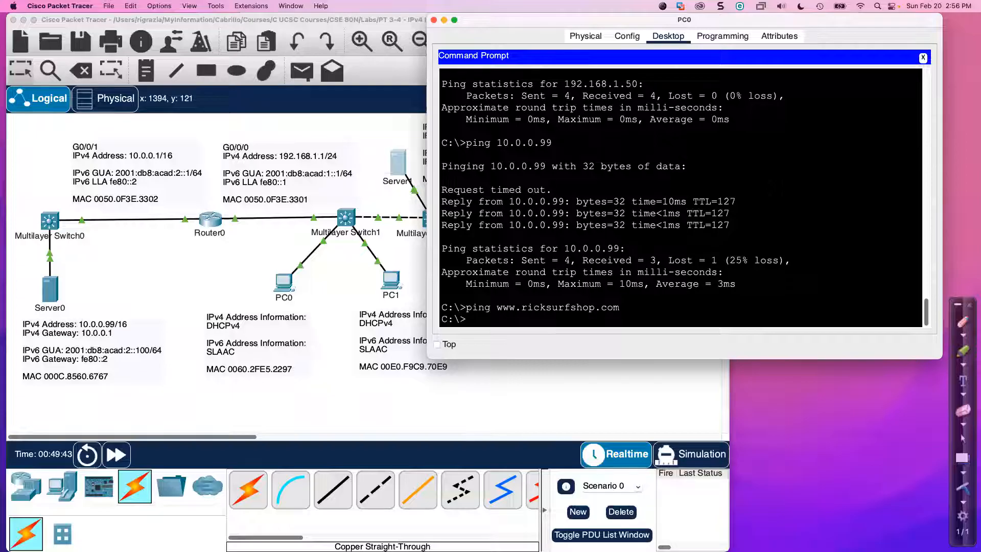
key(Up)
key(Return)
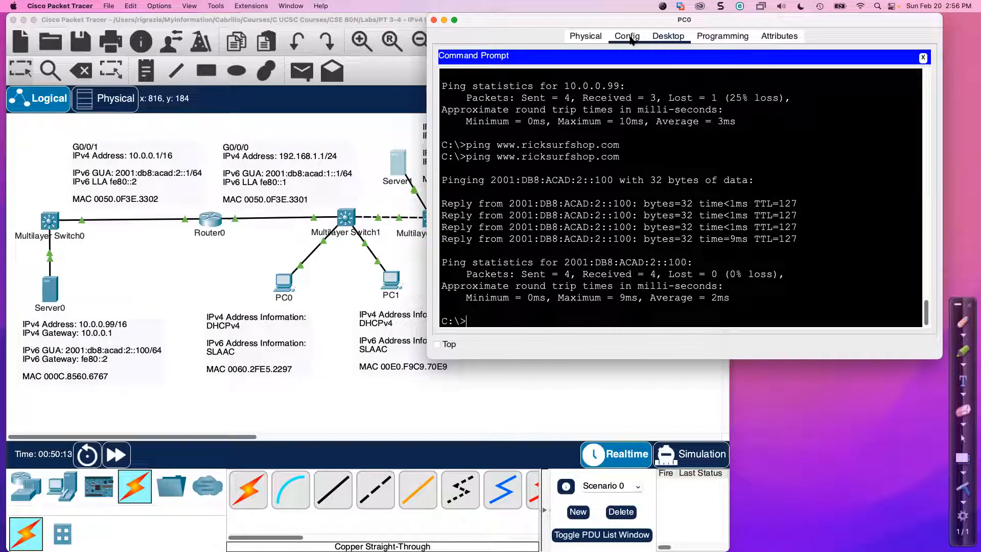
click(923, 58)
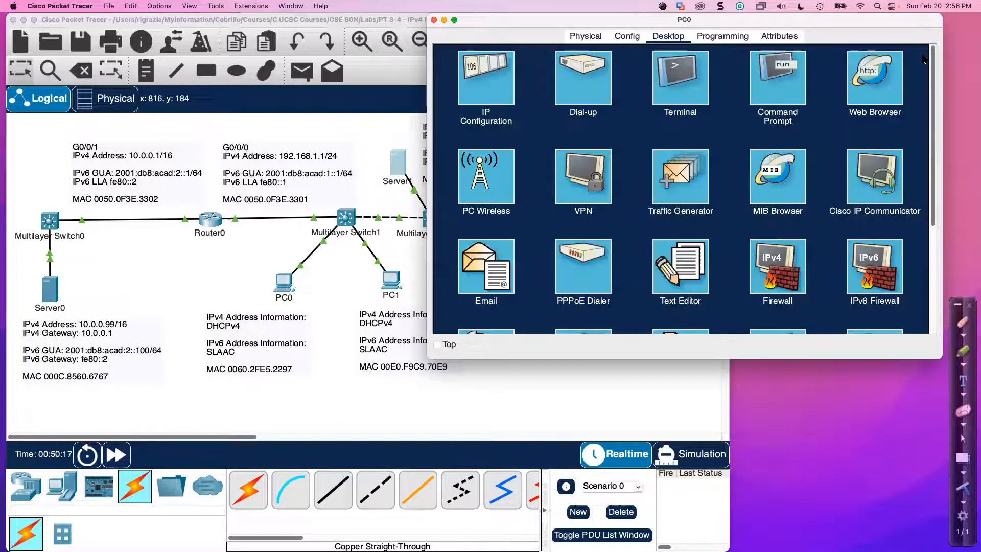
click(875, 70)
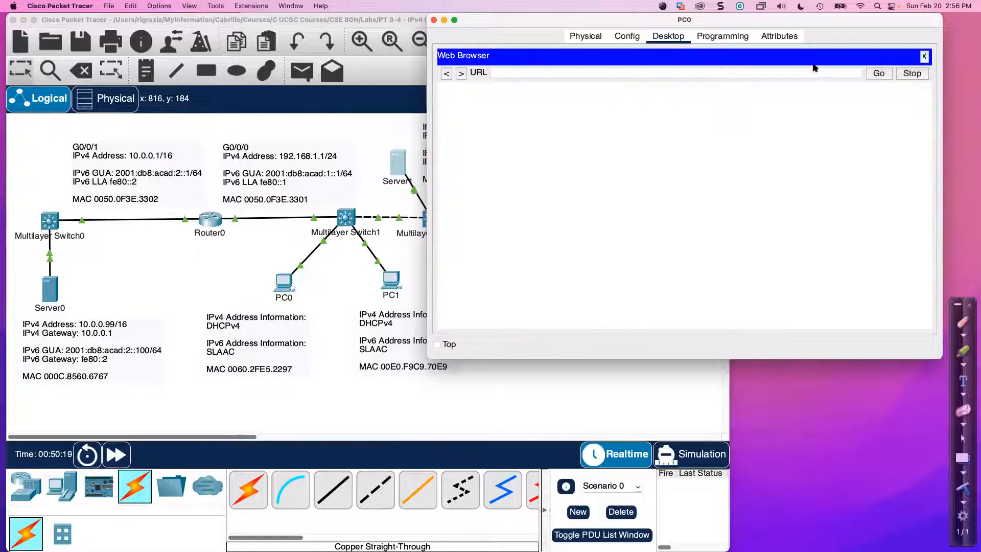
text(www.ric)
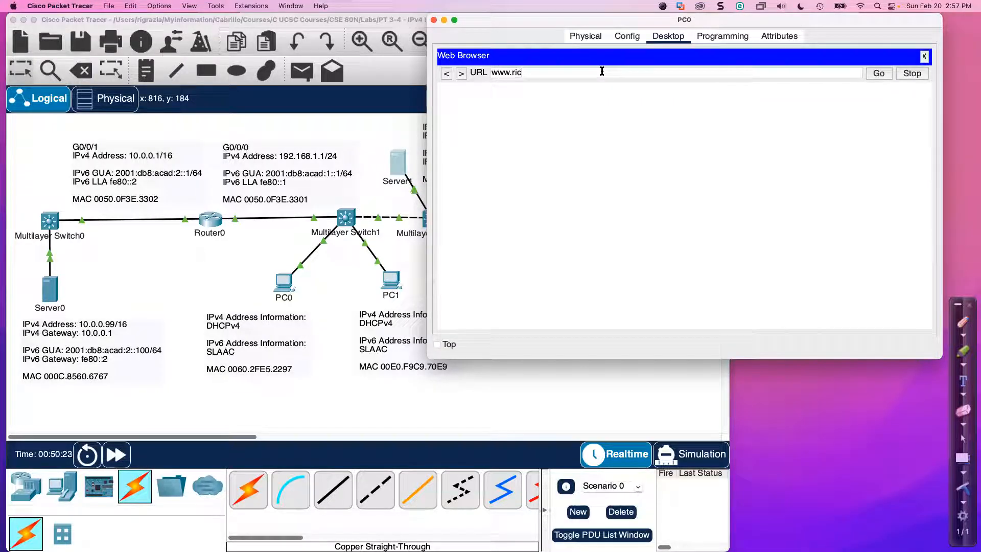
text(ksurfshop.com)
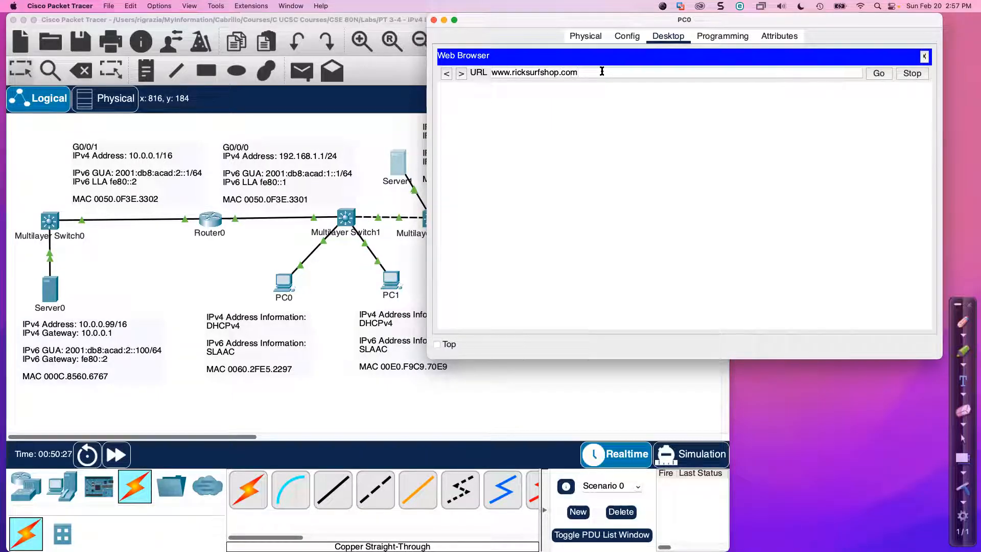
click(879, 76)
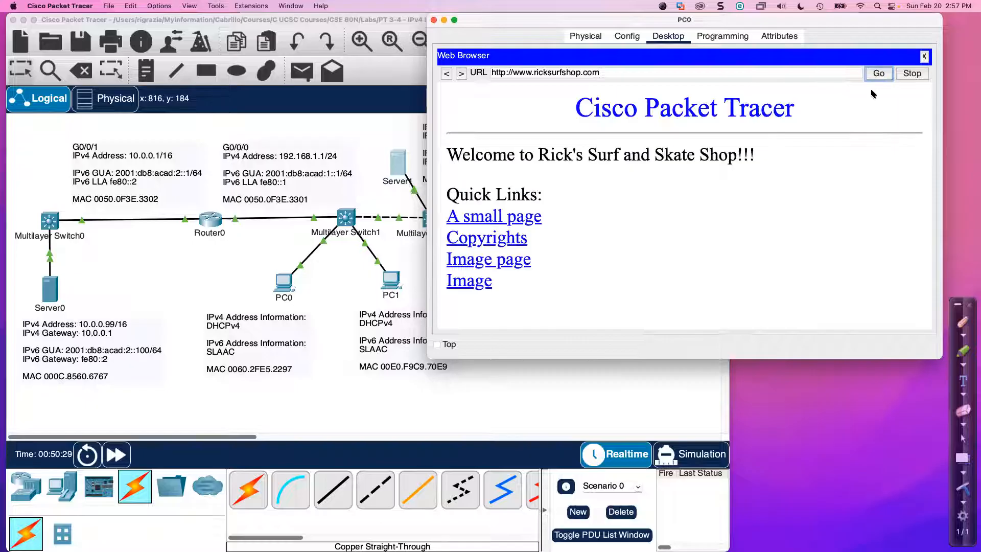
Highlight the page's welcome line and its URL, and bring the topology window to the front.
drag(447, 155, 795, 155)
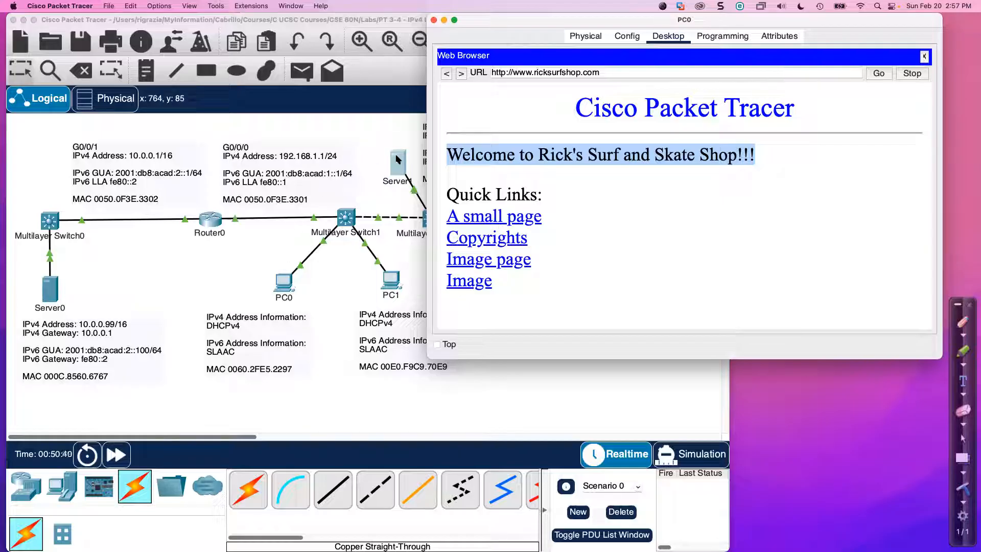
drag(616, 72, 486, 72)
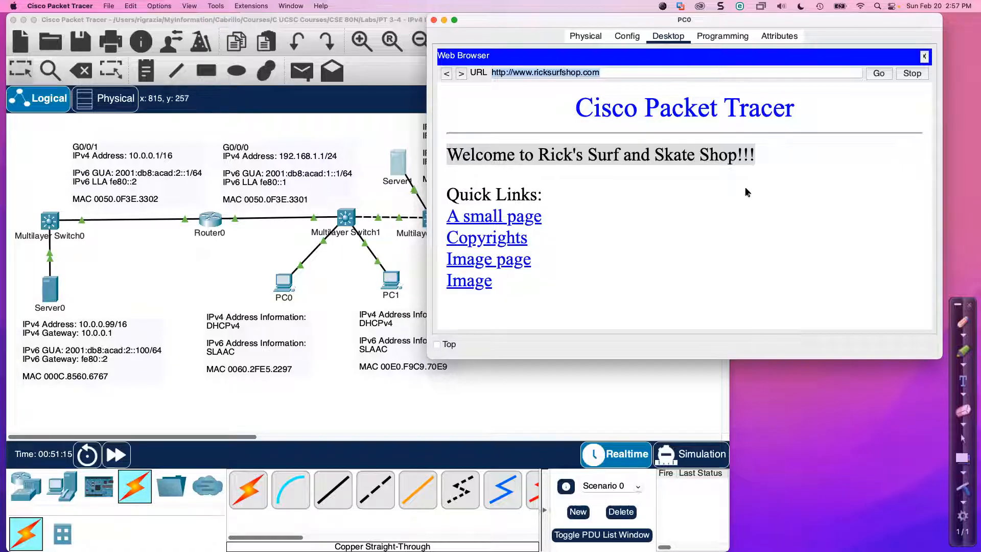
click(511, 388)
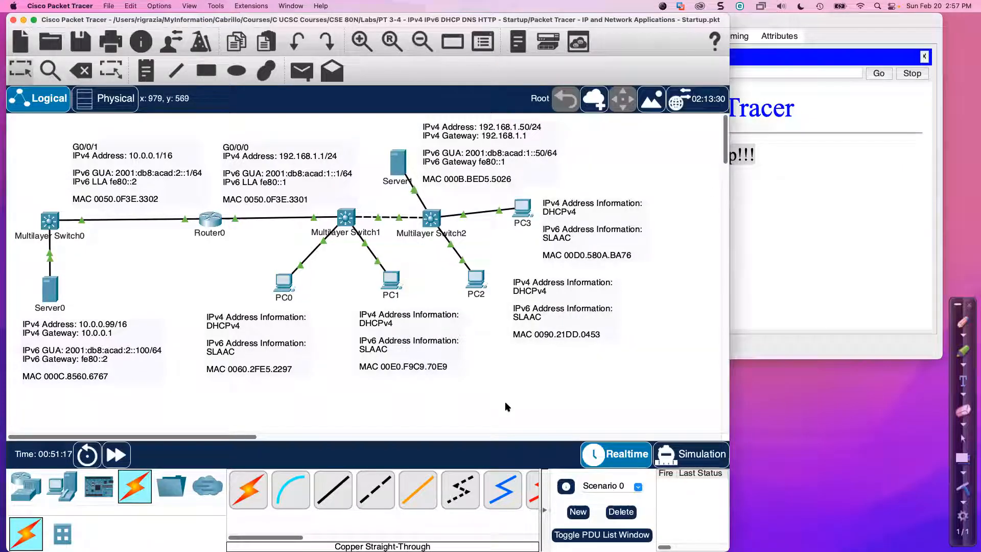